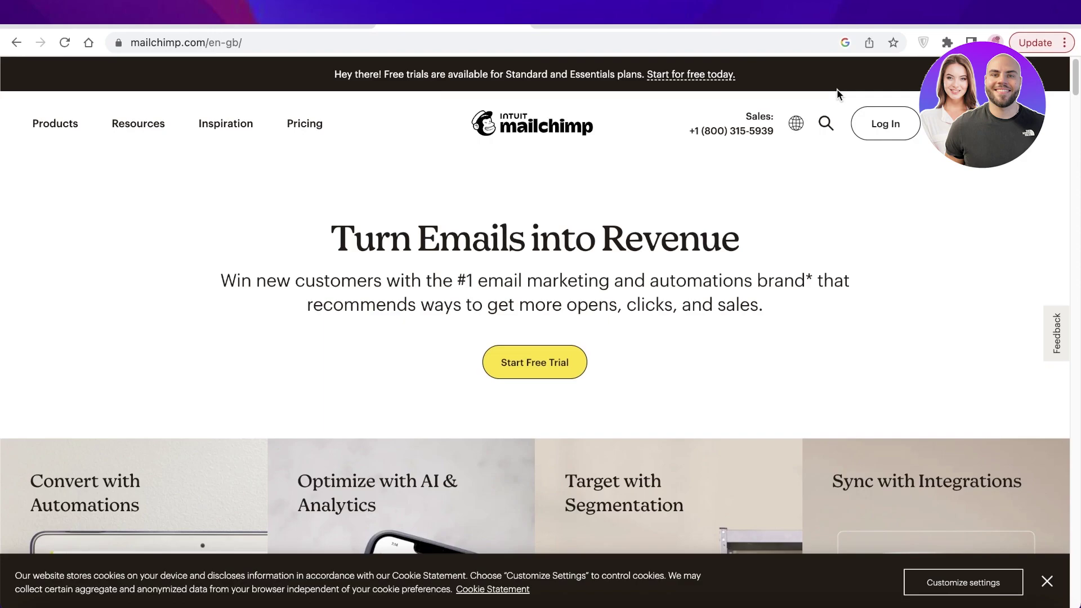
Switch to the Mailchimp admin tab showing the empty templates list, and collapse the Campaigns navigation section.
left_click(608, 18)
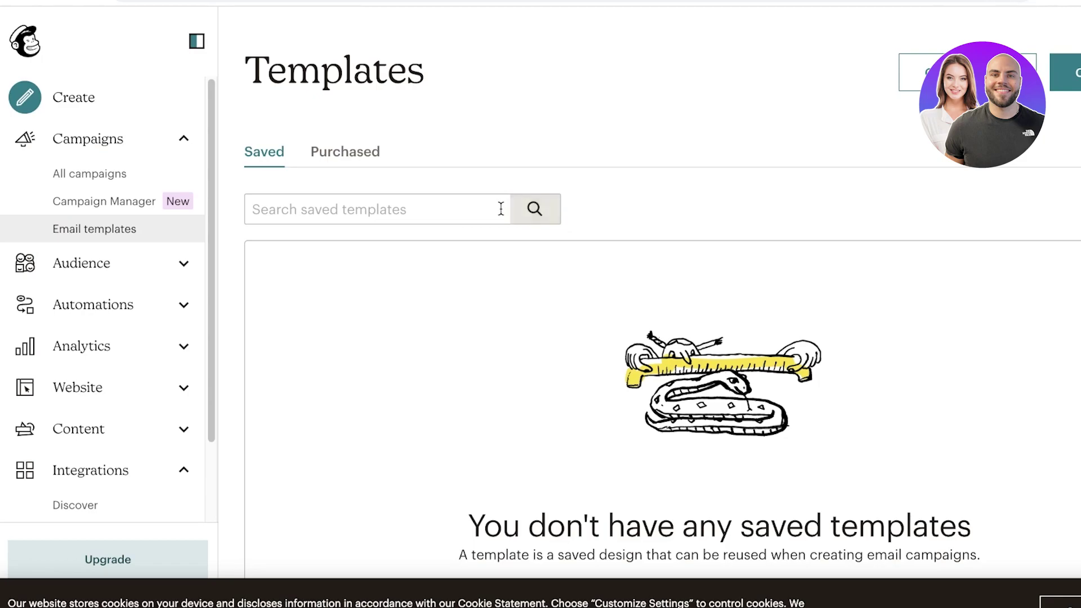
left_click(121, 149)
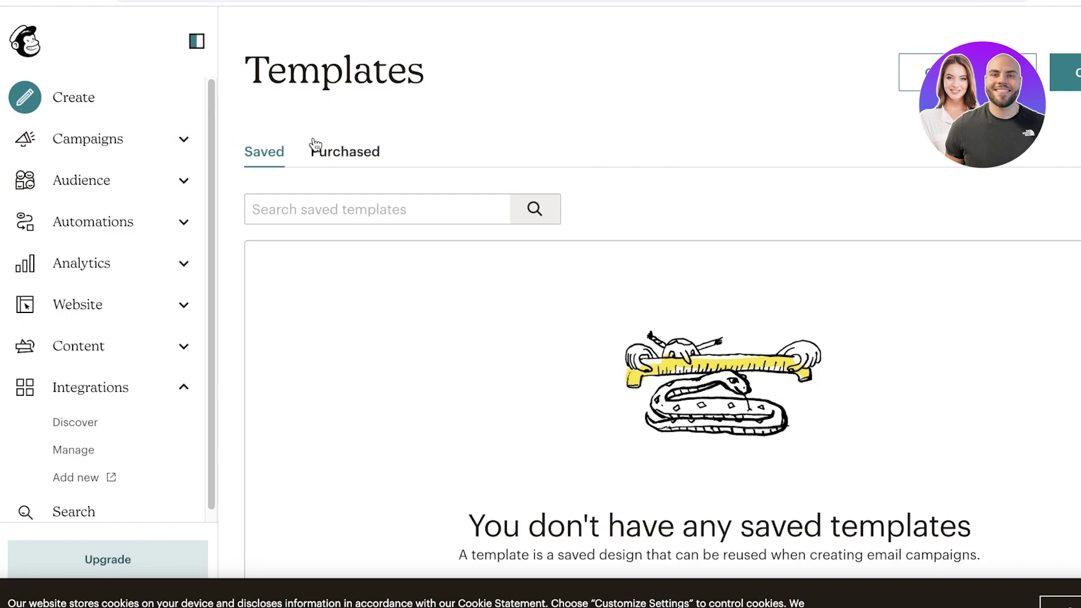
From the home dashboard, go to Create and expand Email to list Regular, Plain text and Template.
left_click(28, 39)
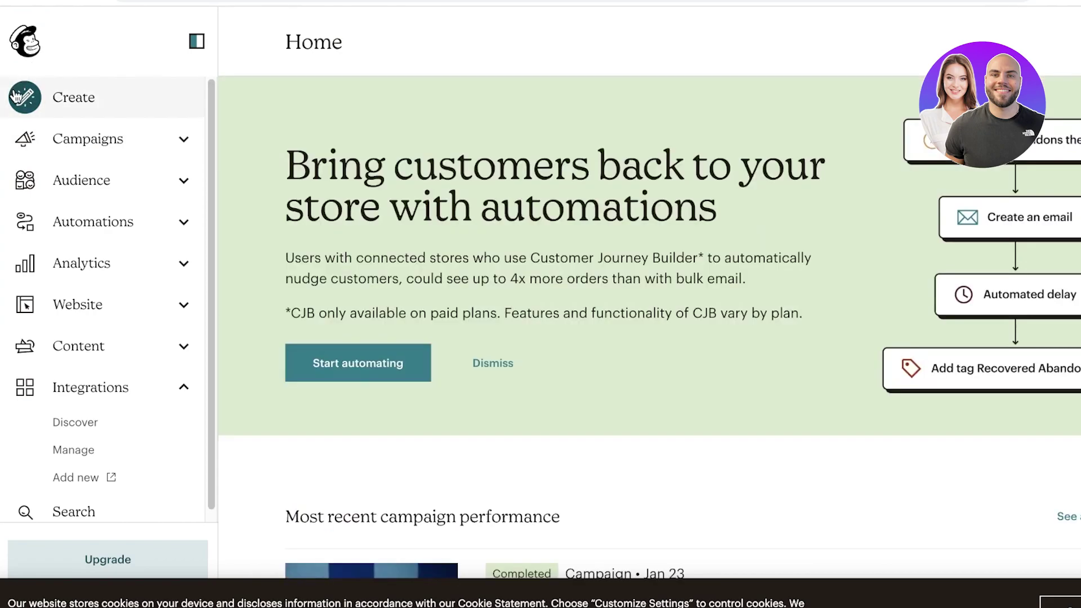
left_click(16, 96)
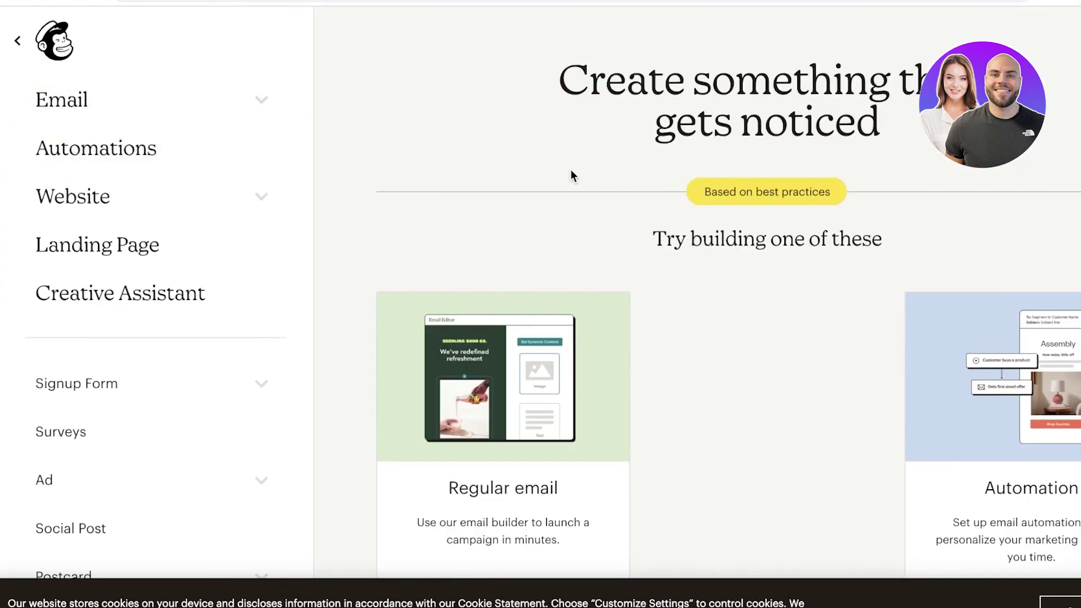
scroll(600, 190, "down", 7)
scroll(598, 193, "up", 3)
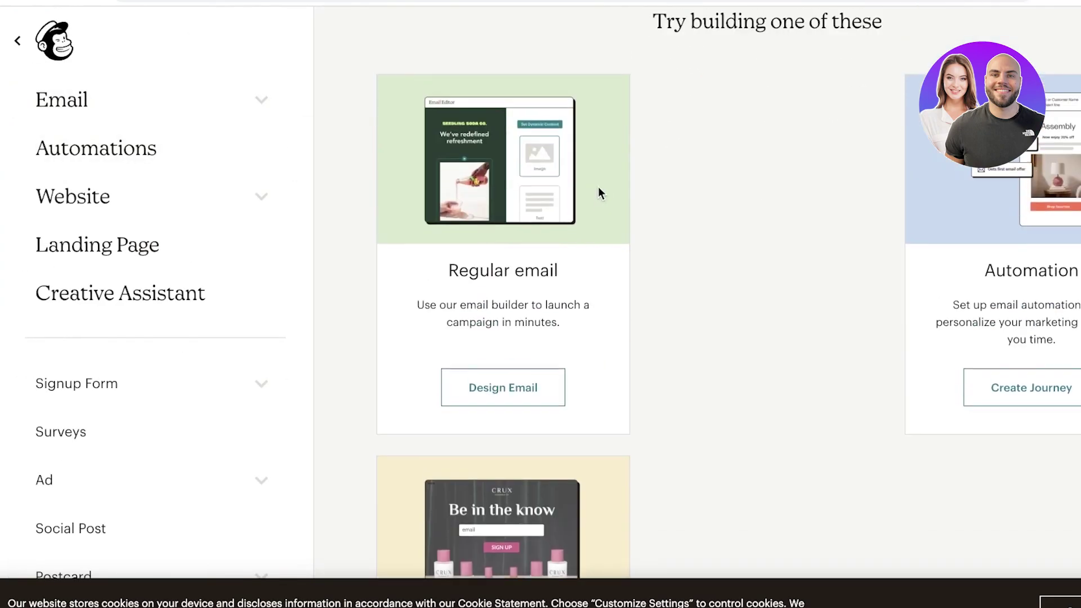
left_click(206, 99)
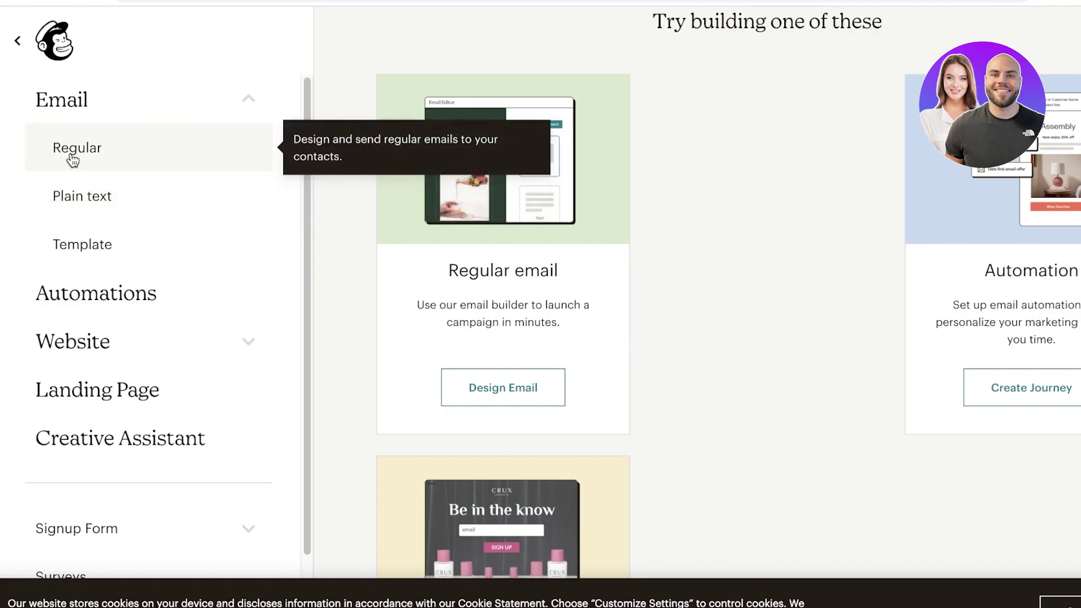
Start a new template from Email > Template and browse the Featured, E-commerce, Events and Holiday themes.
left_click(58, 235)
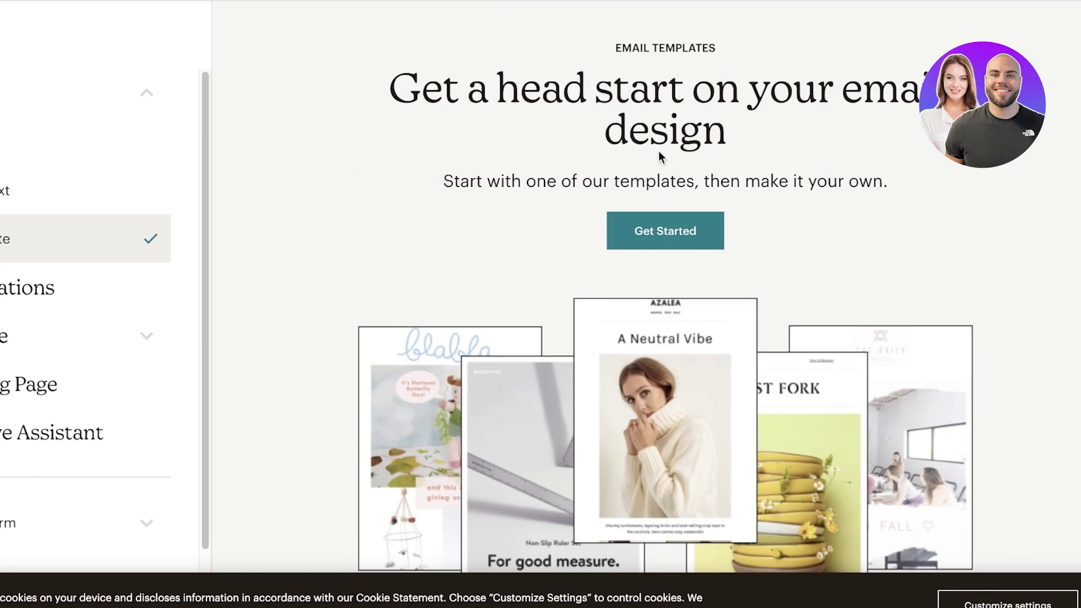
left_click(720, 228)
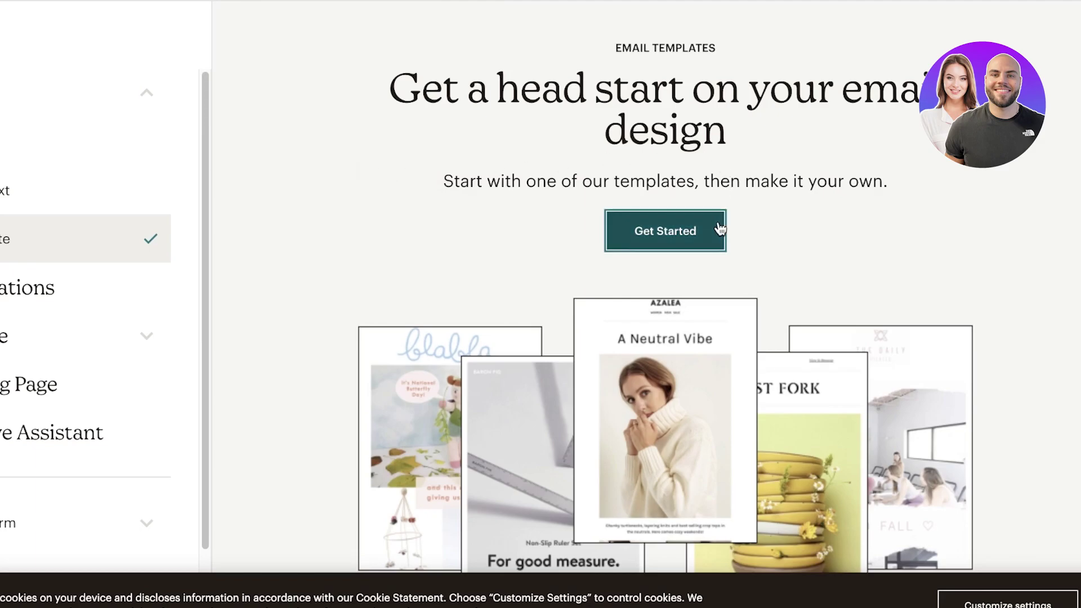
scroll(844, 217, "down", 10)
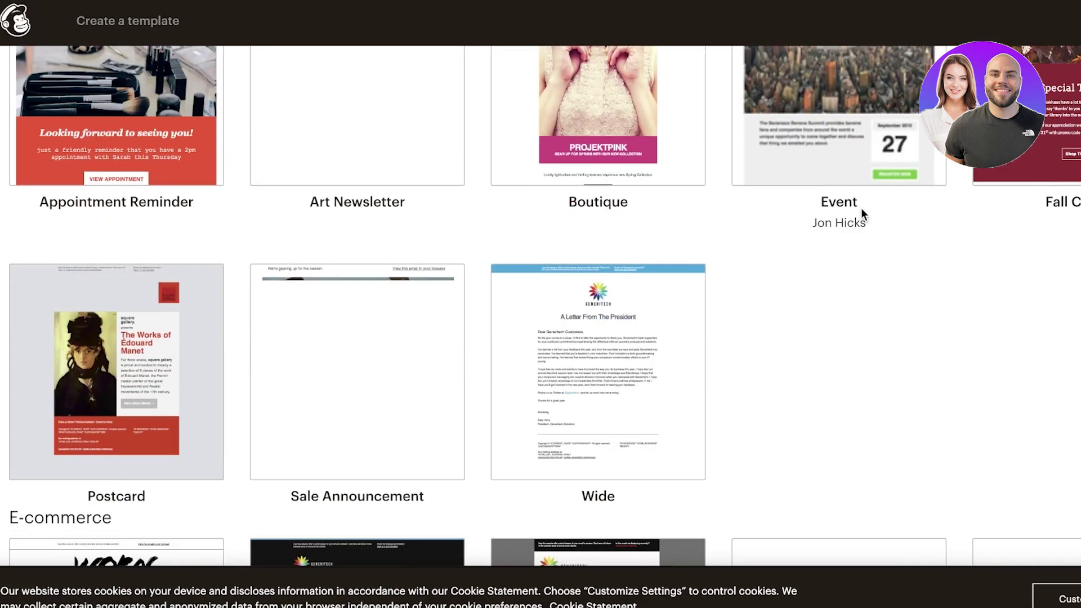
scroll(889, 224, "down", 8)
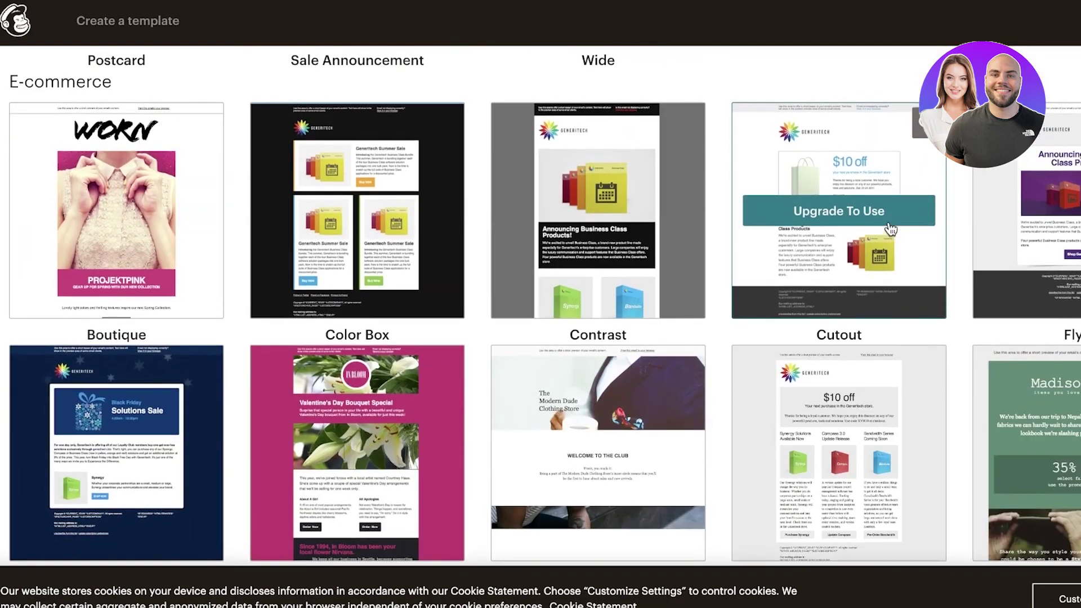
scroll(890, 228, "down", 20)
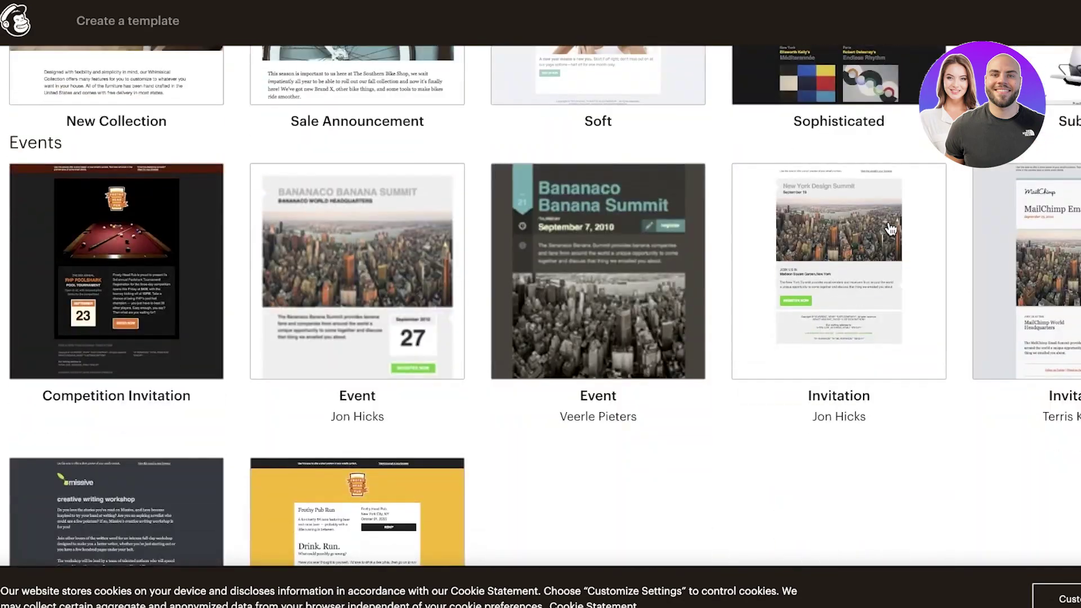
scroll(692, 187, "down", 20)
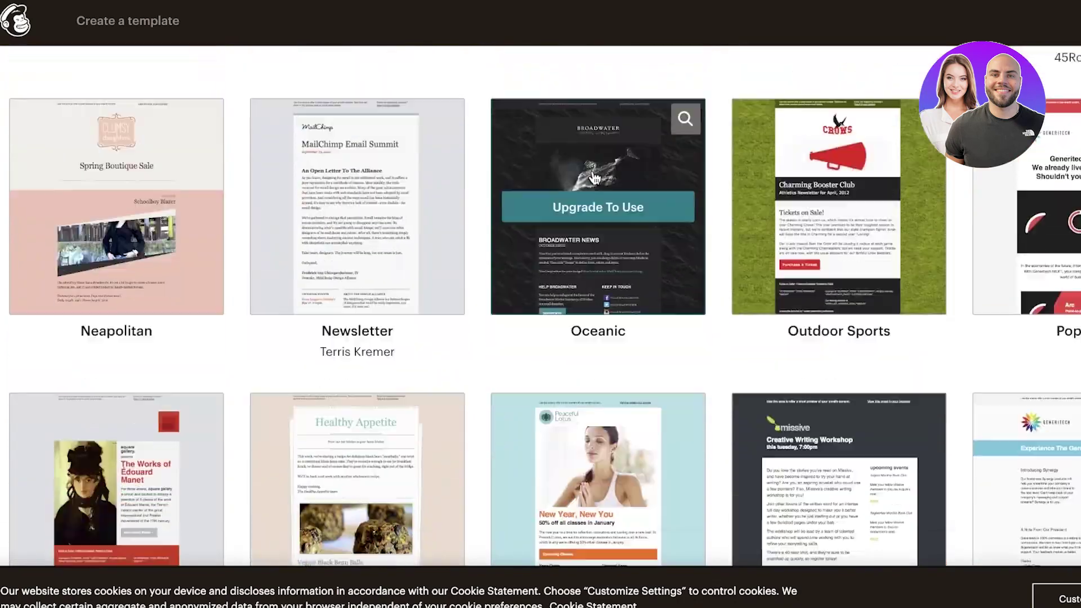
scroll(595, 178, "down", 9)
scroll(501, 253, "down", 3)
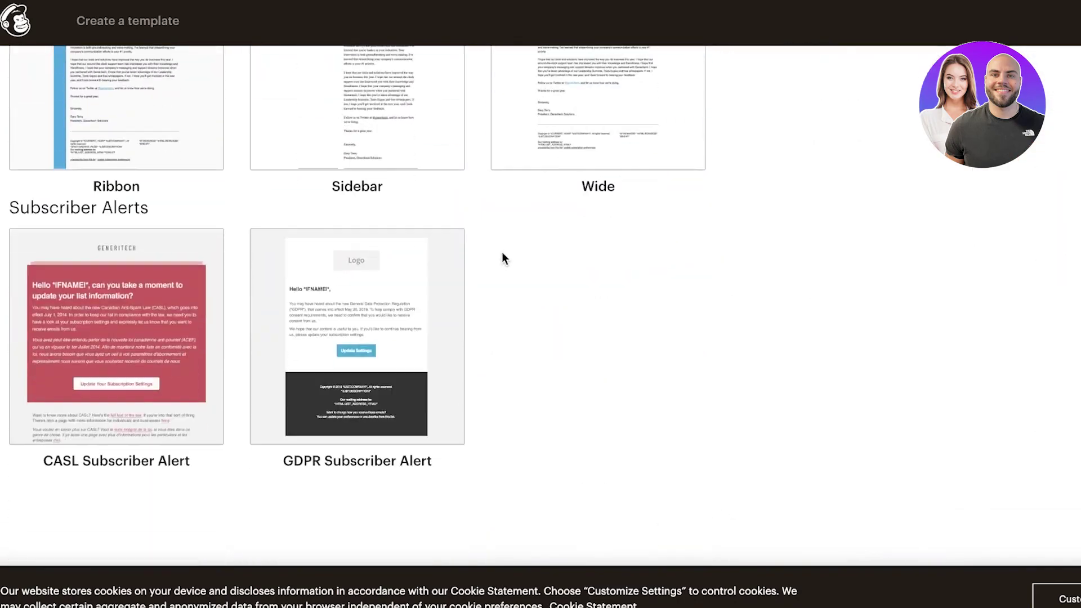
scroll(694, 254, "up", 2)
scroll(694, 249, "up", 20)
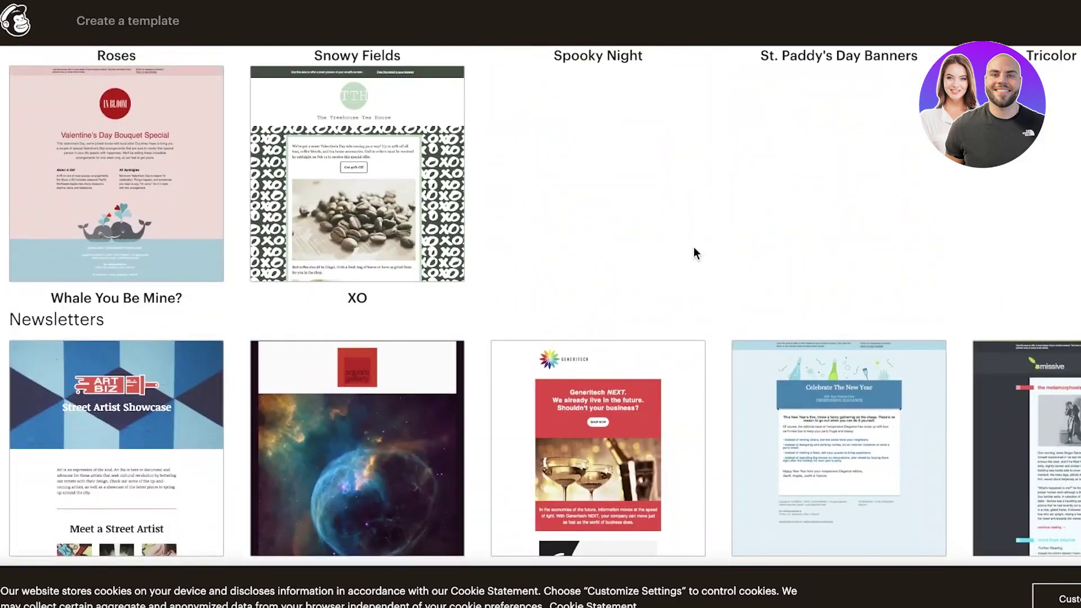
scroll(317, 233, "up", 20)
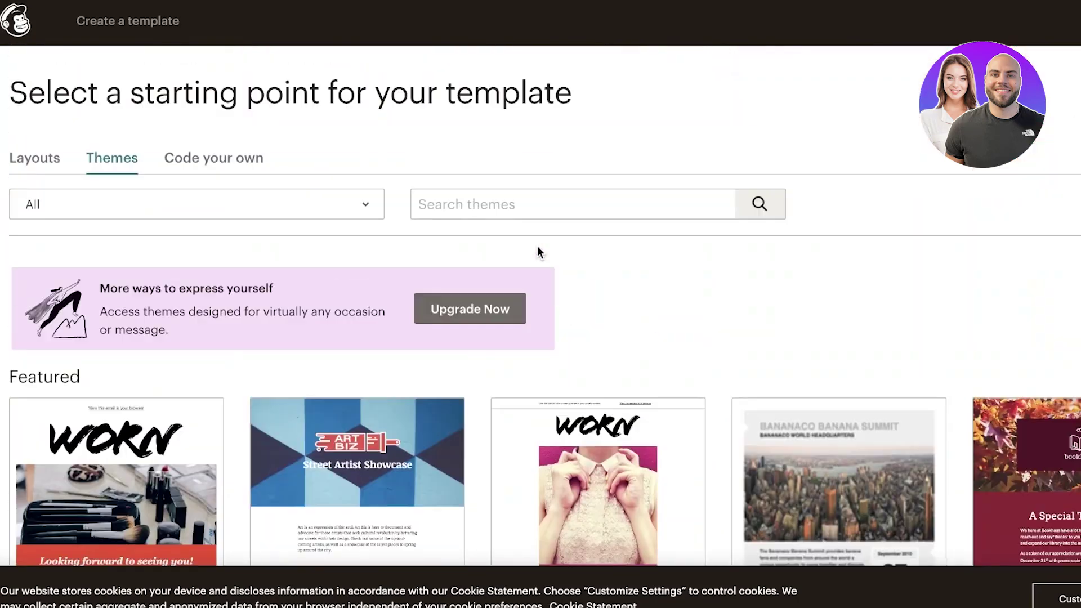
scroll(716, 379, "down", 3)
scroll(656, 360, "down", 4)
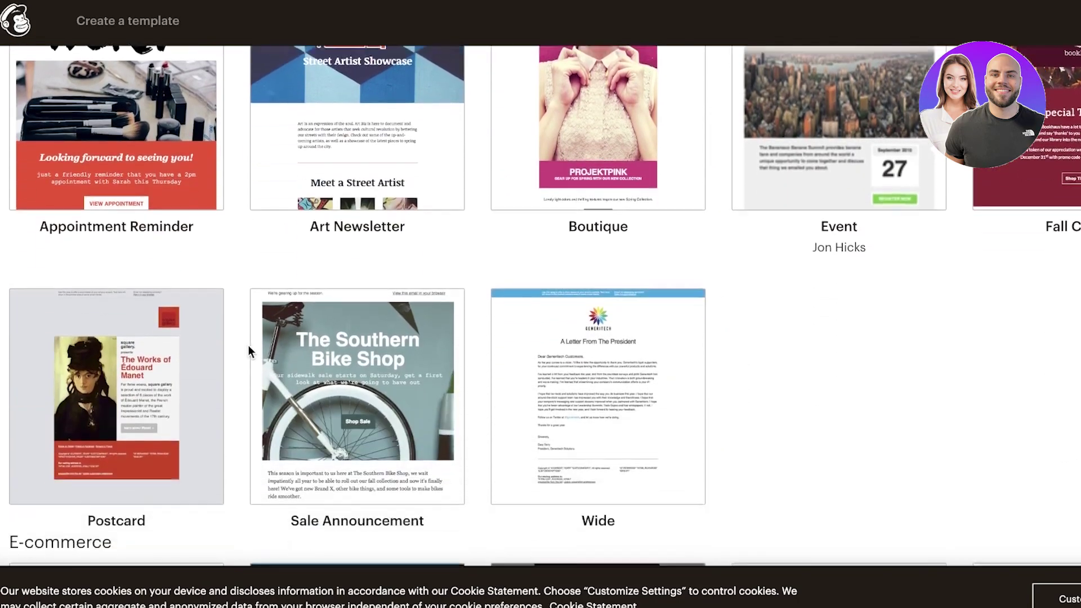
scroll(716, 304, "up", 1)
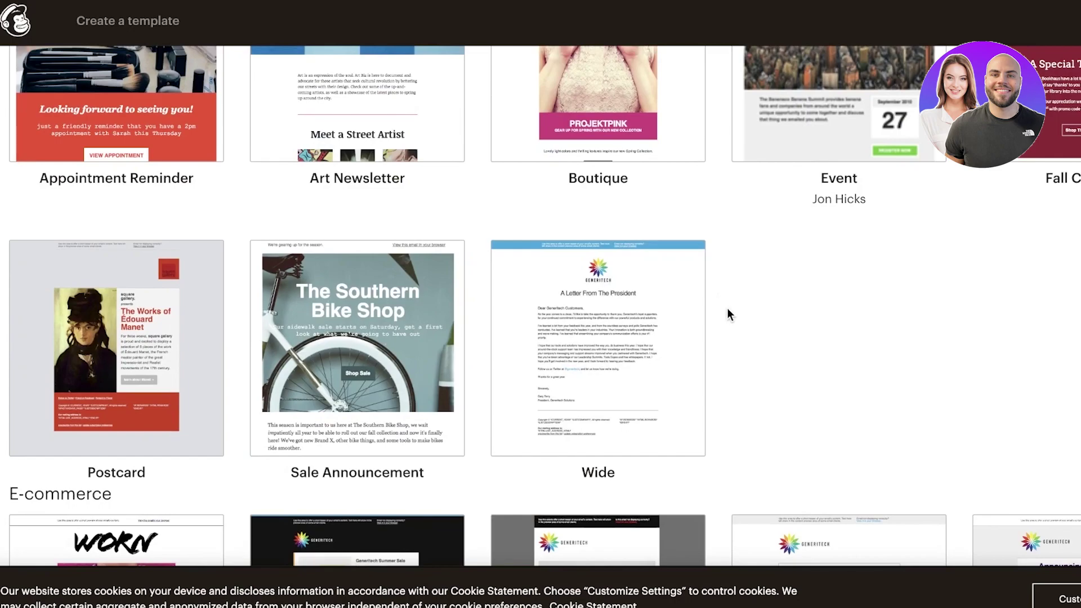
scroll(732, 322, "down", 3)
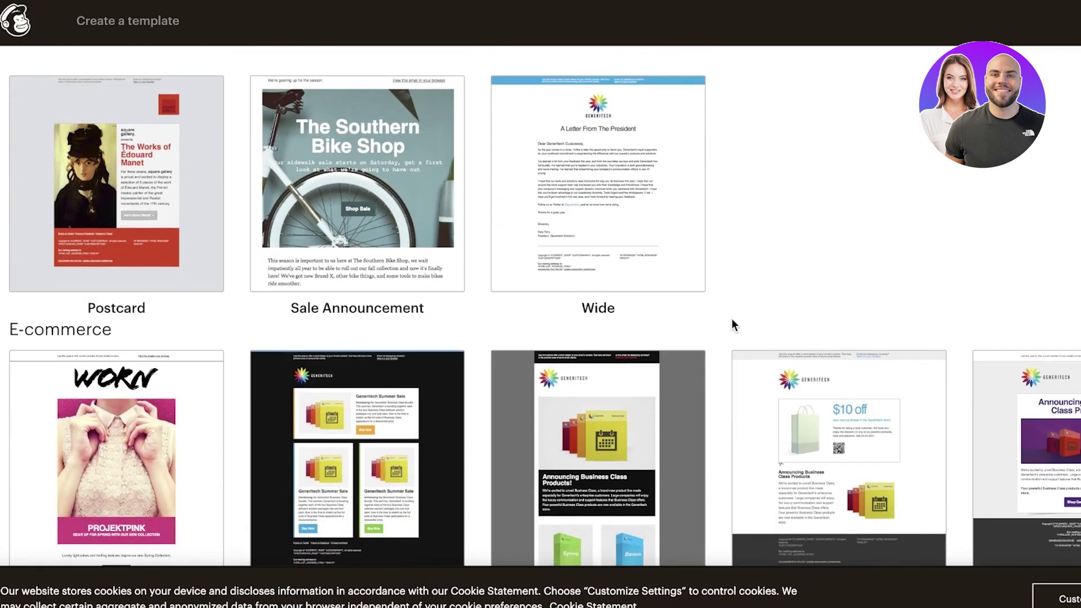
scroll(360, 281, "down", 3)
scroll(904, 237, "down", 8)
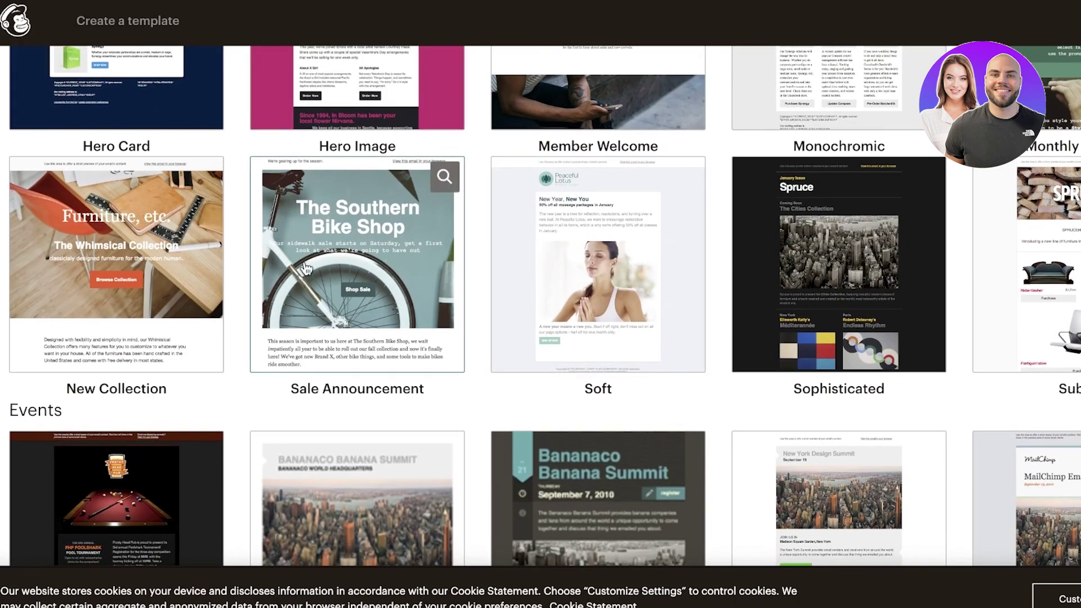
scroll(726, 299, "down", 8)
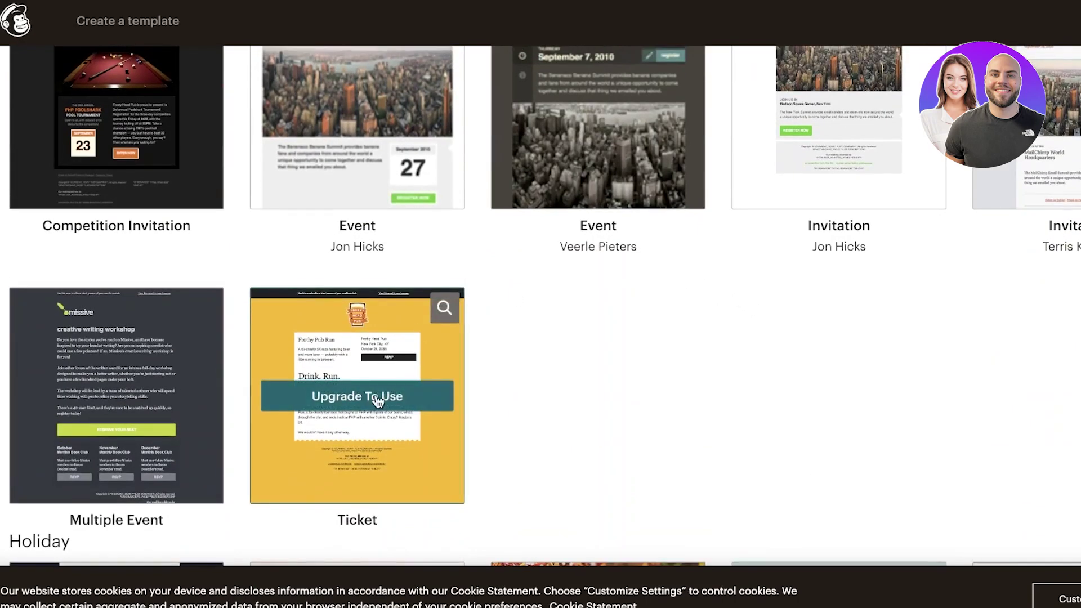
scroll(394, 349, "down", 15)
scroll(466, 222, "up", 8)
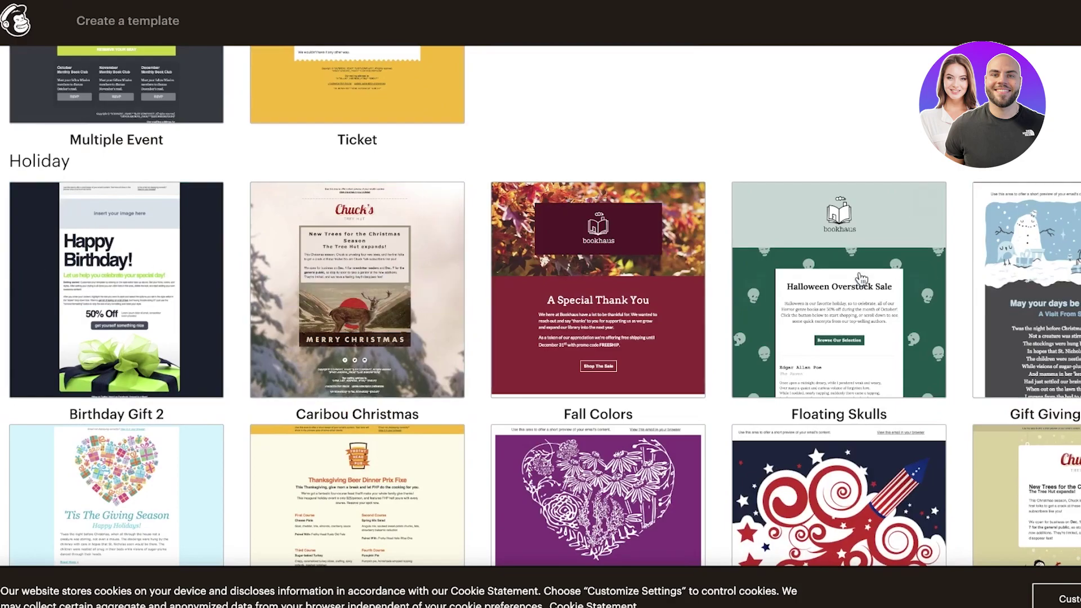
scroll(857, 277, "down", 8)
scroll(796, 169, "up", 5)
scroll(797, 169, "up", 15)
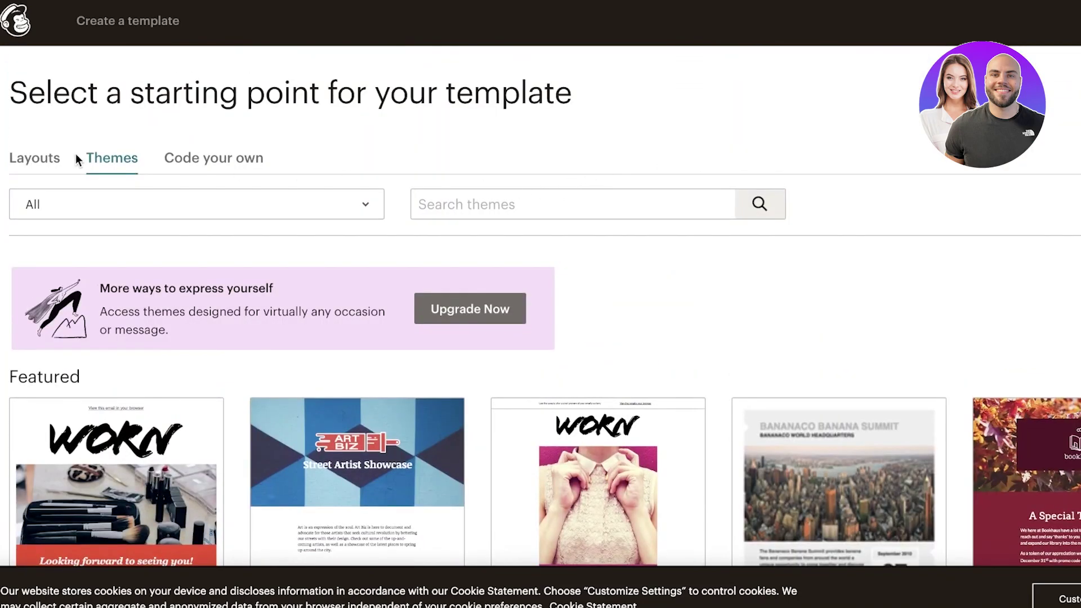
Switch to Layouts and browse Featured designs like Sell Products and Basic ones like 1 Column.
left_click(19, 161)
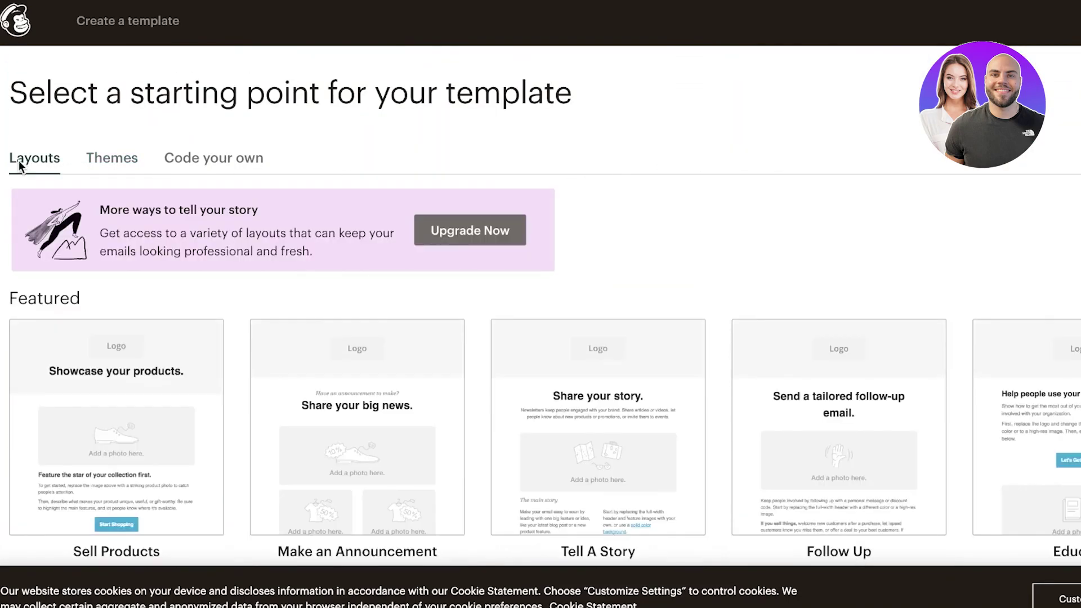
scroll(19, 160, "down", 4)
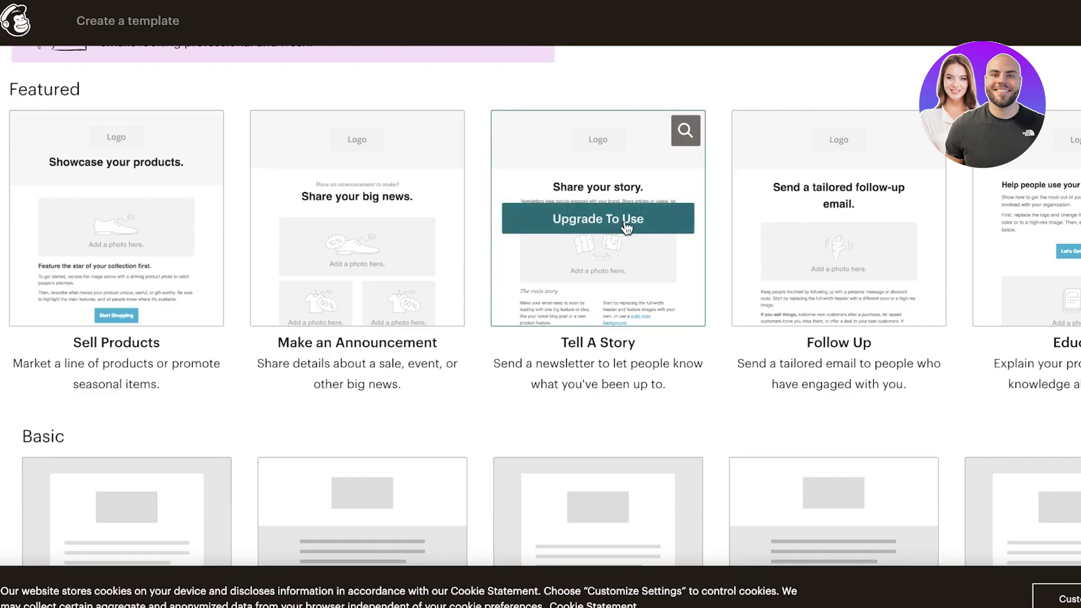
scroll(932, 174, "down", 6)
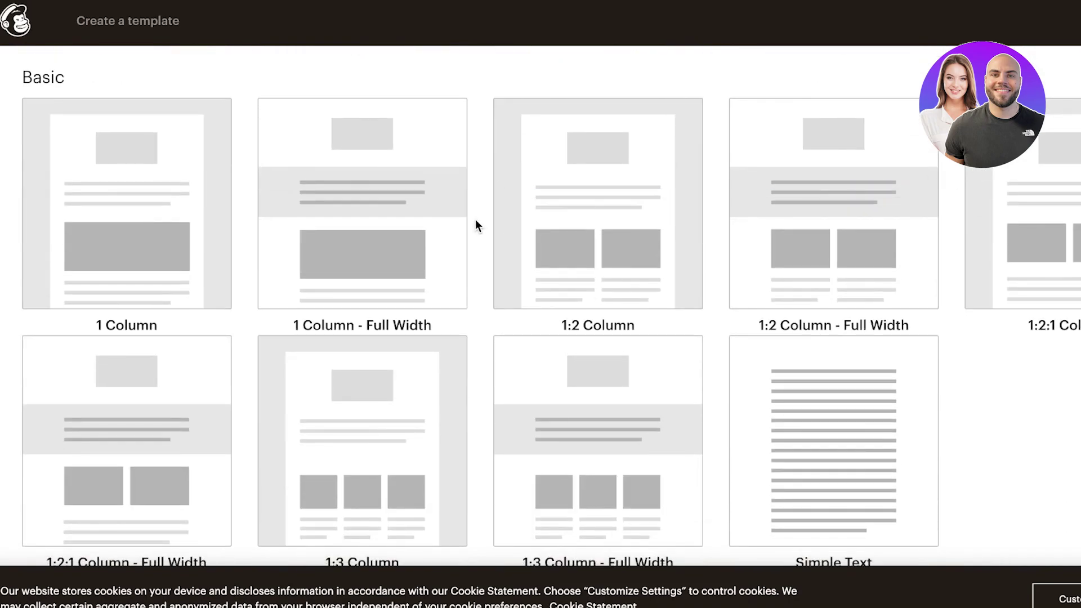
scroll(475, 219, "up", 8)
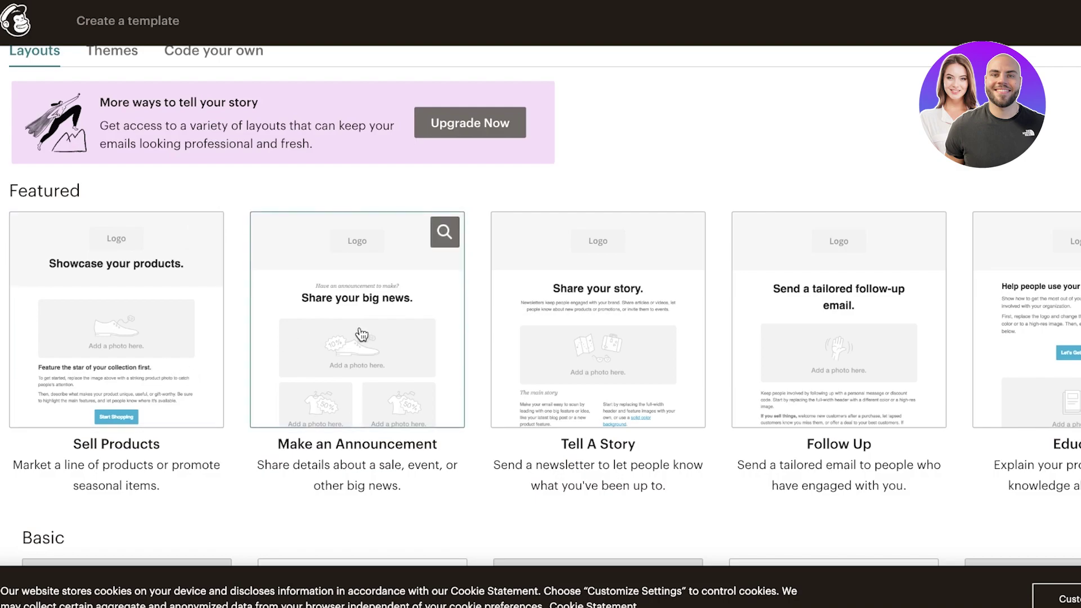
scroll(359, 335, "up", 2)
scroll(287, 415, "down", 5)
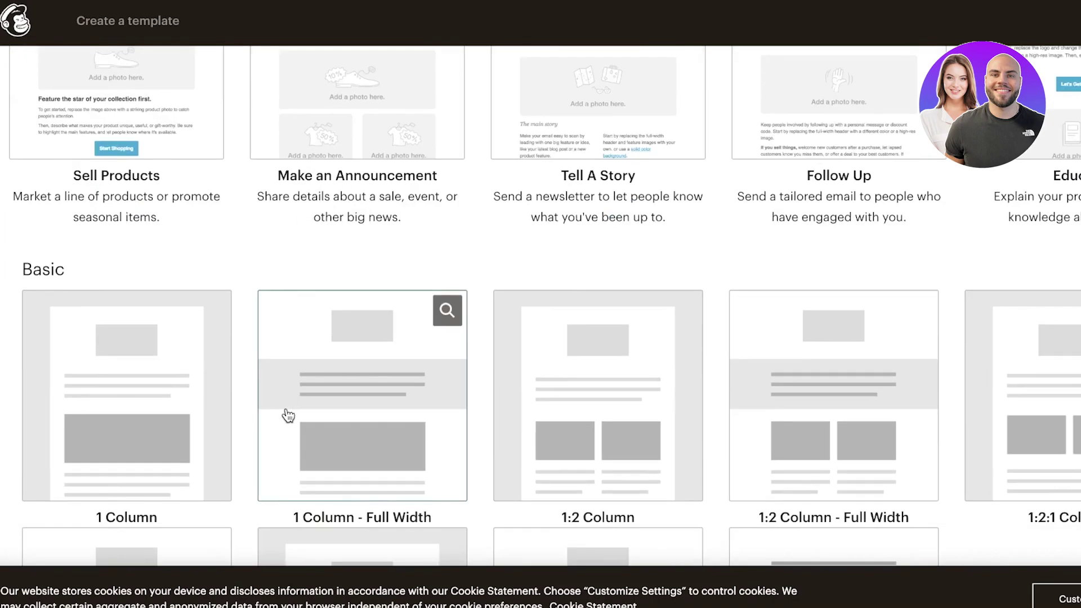
scroll(276, 425, "up", 5)
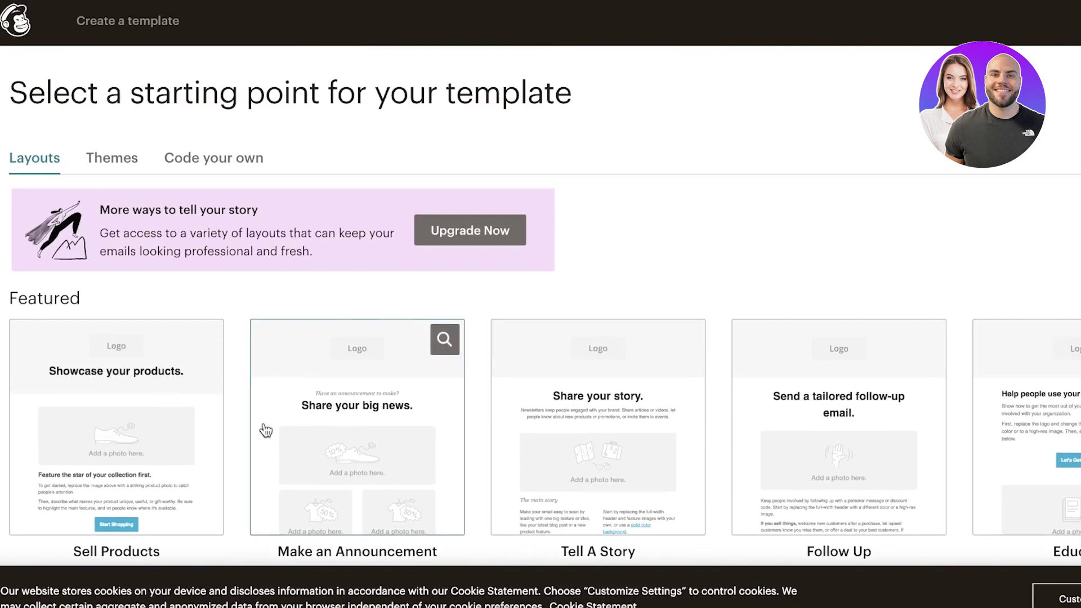
Show the Code your own options: Paste in code, Import HTML and Import zip.
left_click(181, 159)
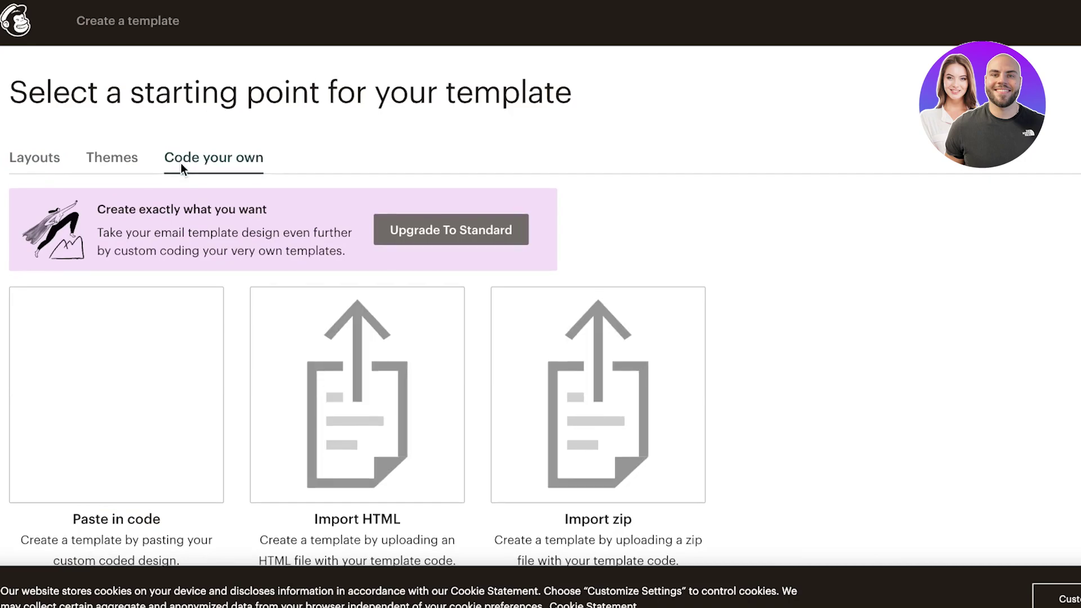
scroll(751, 219, "down", 1)
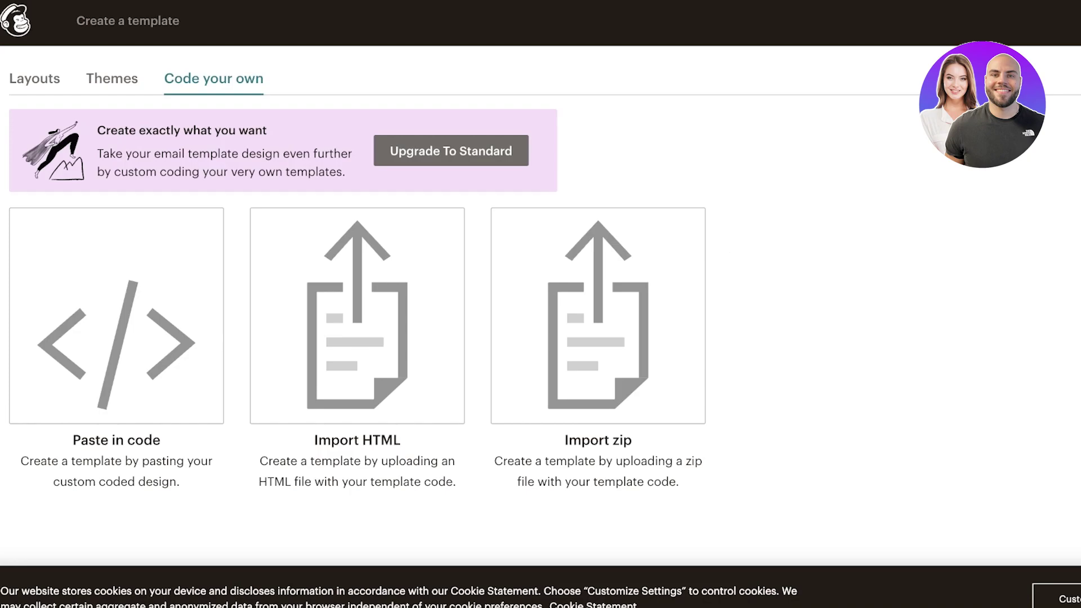
left_click(1064, 12)
mouse_move(860, 411)
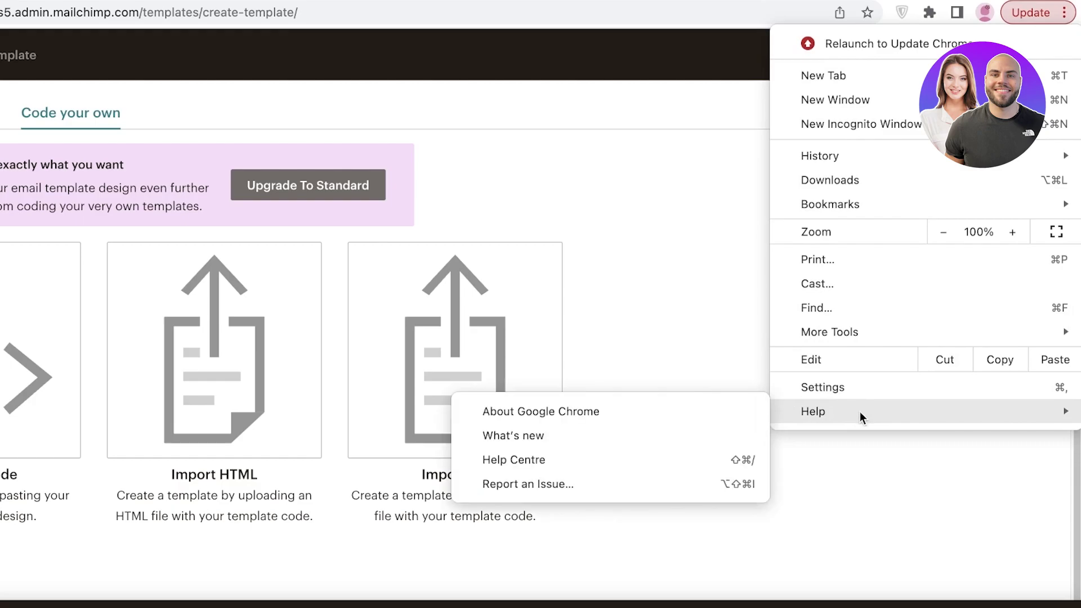
left_click(832, 388)
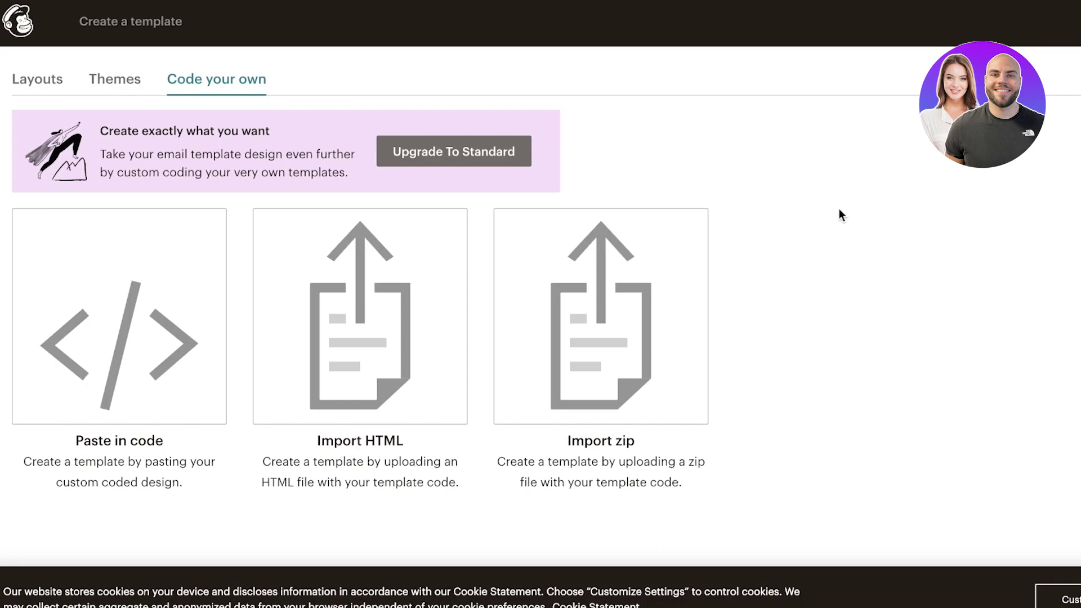
Return to the Layouts gallery showing Sell Products, Make an Announcement and Follow Up.
left_click(48, 78)
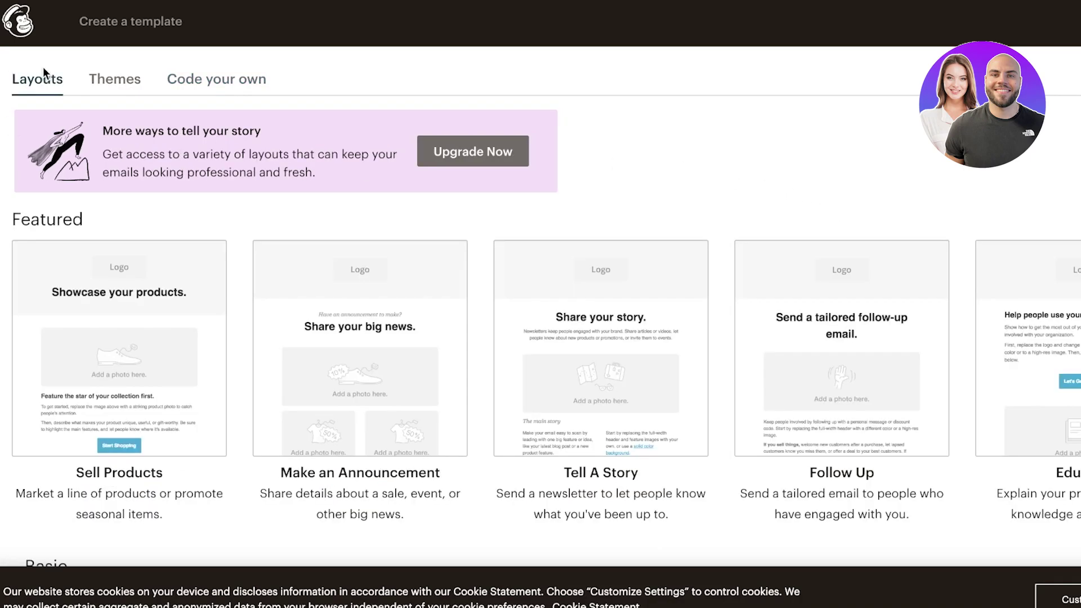
Glance at Themes, go back to Layouts, and open the Basic 1 Column layout in the editor.
left_click(120, 80)
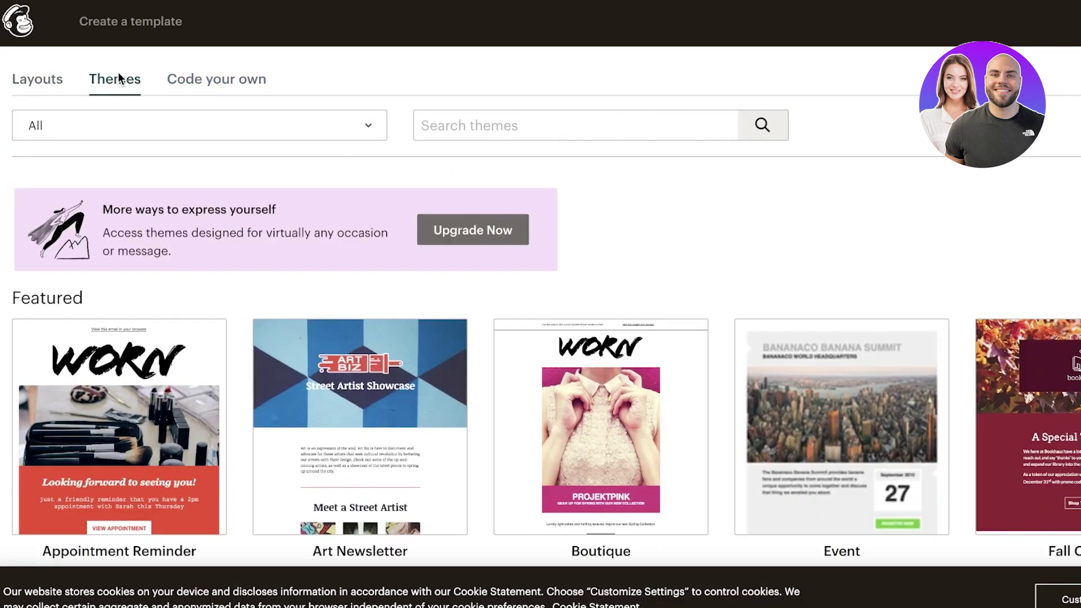
left_click(14, 84)
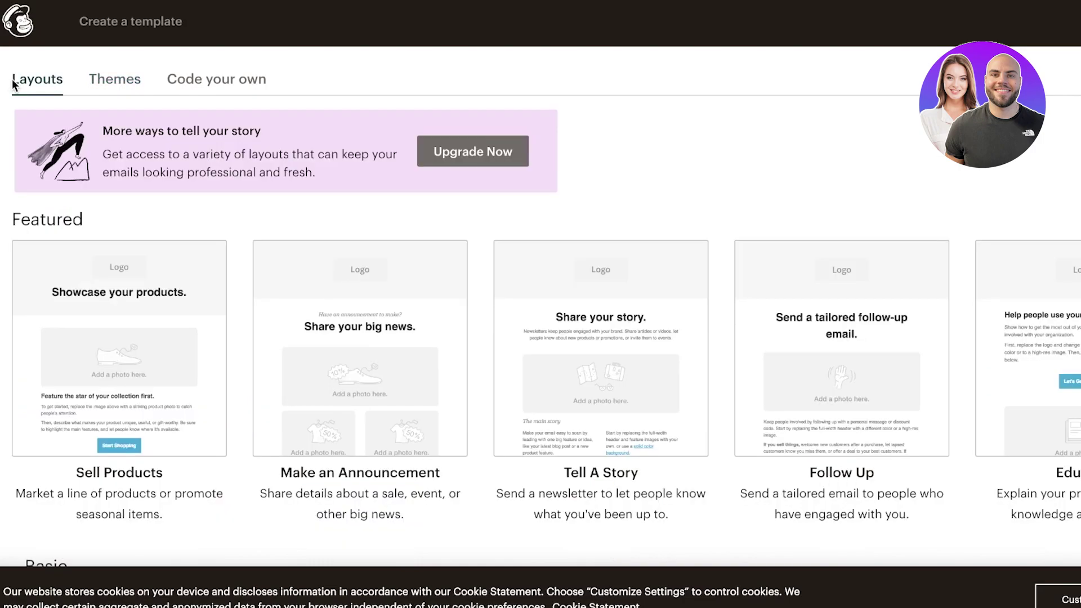
scroll(50, 371, "down", 4)
scroll(90, 337, "up", 4)
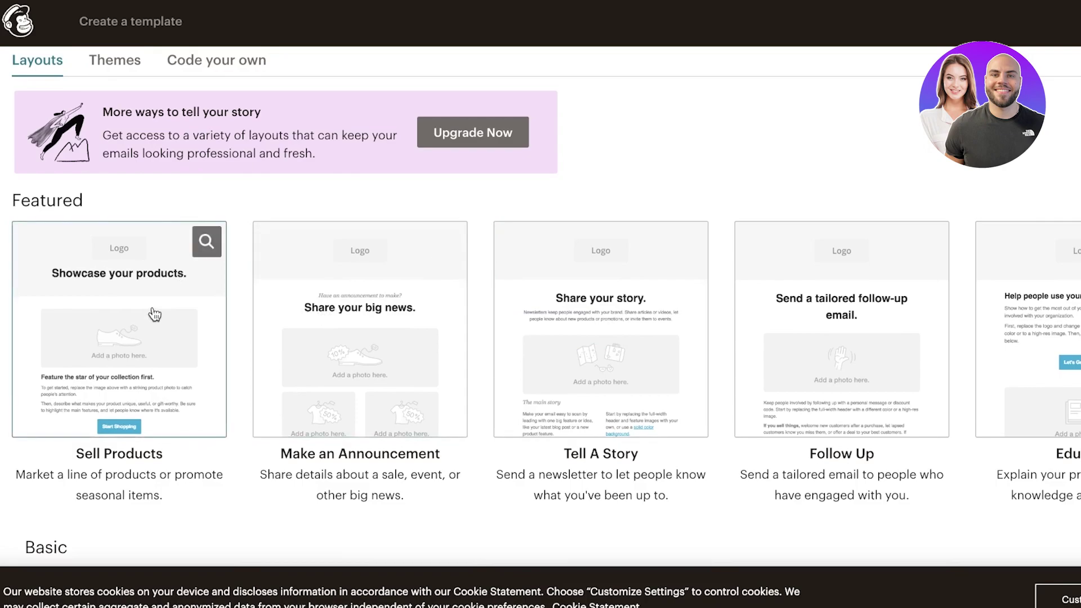
scroll(116, 371, "down", 5)
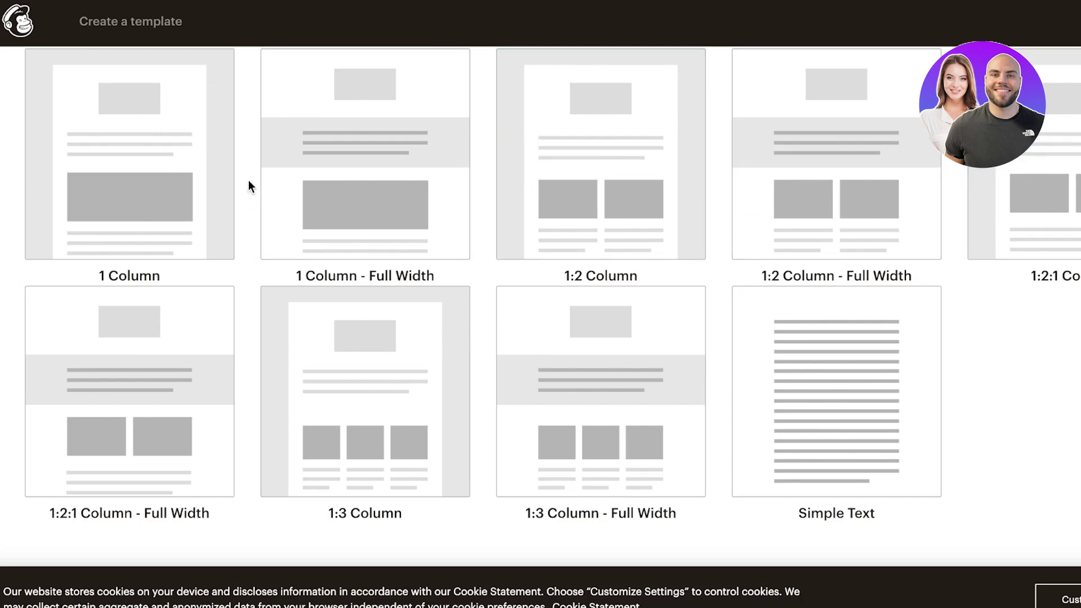
scroll(507, 185, "up", 6)
scroll(470, 211, "down", 4)
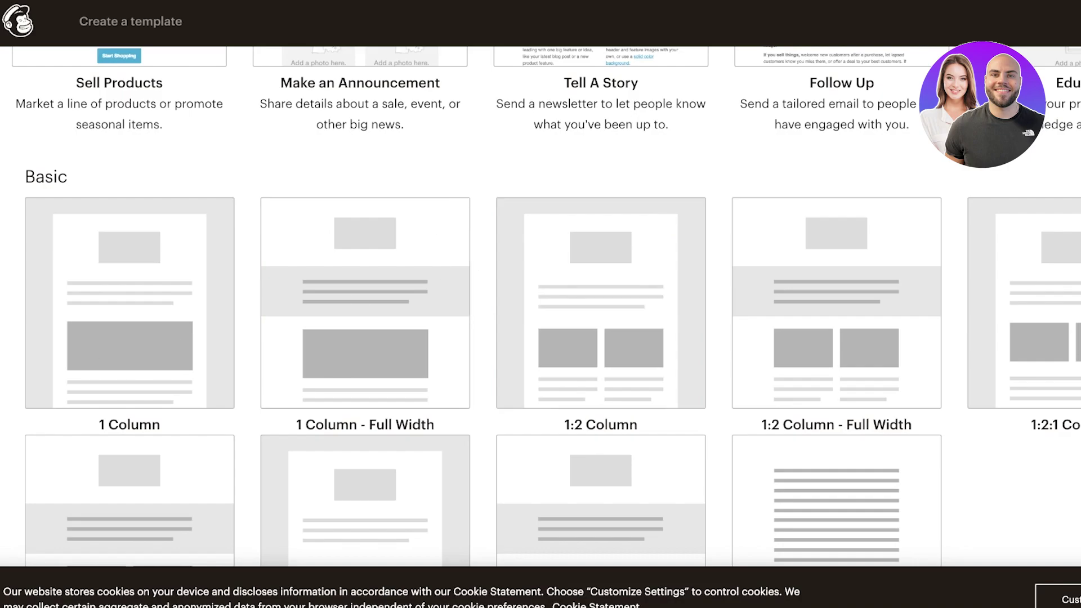
mouse_move(572, 286)
scroll(595, 275, "up", 1)
mouse_move(84, 367)
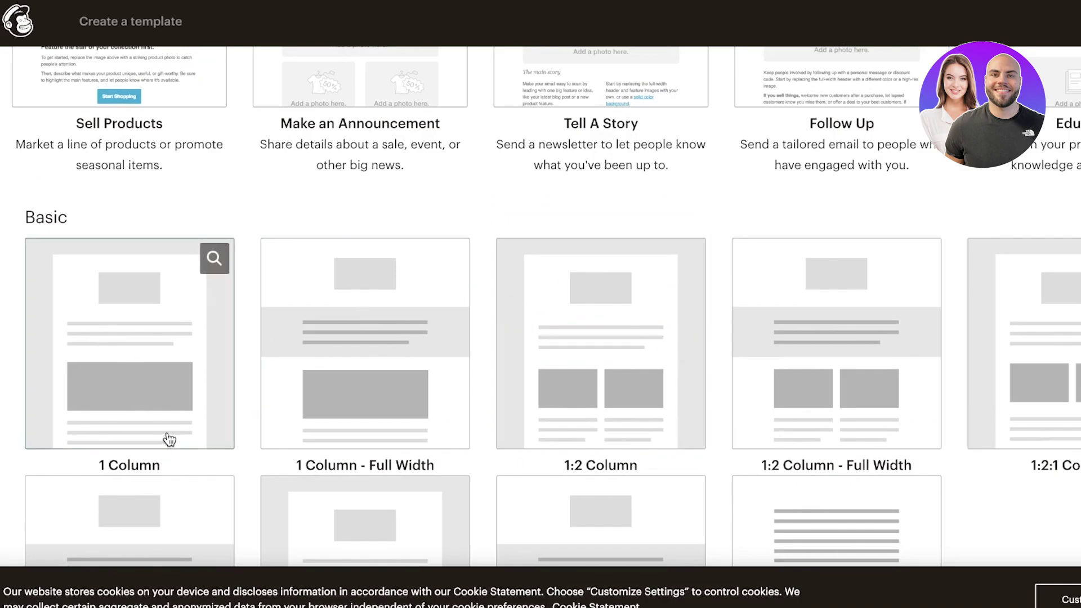
scroll(172, 394, "up", 1)
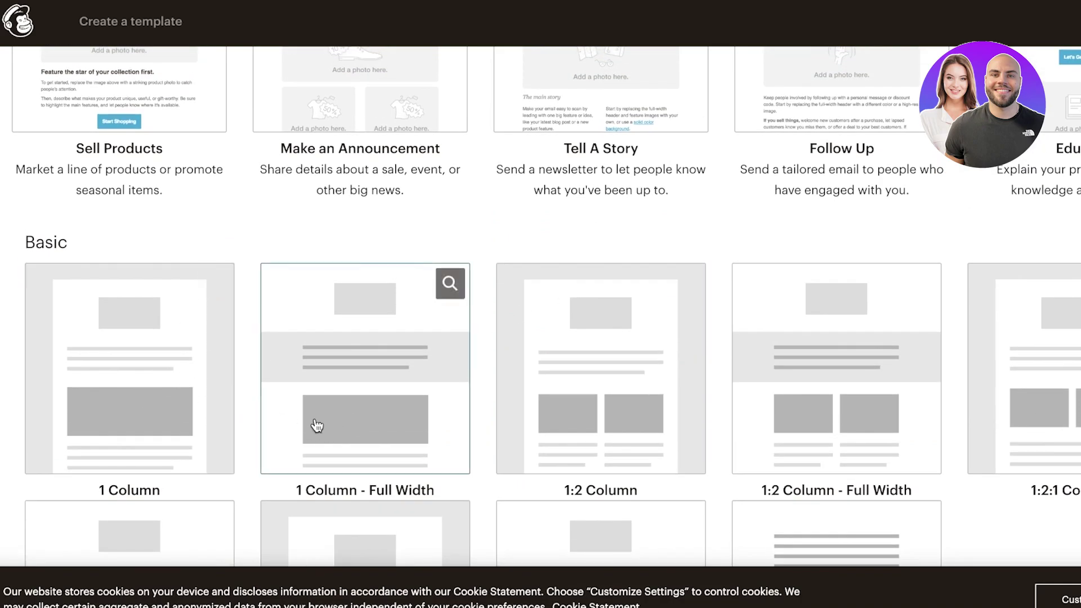
mouse_move(155, 421)
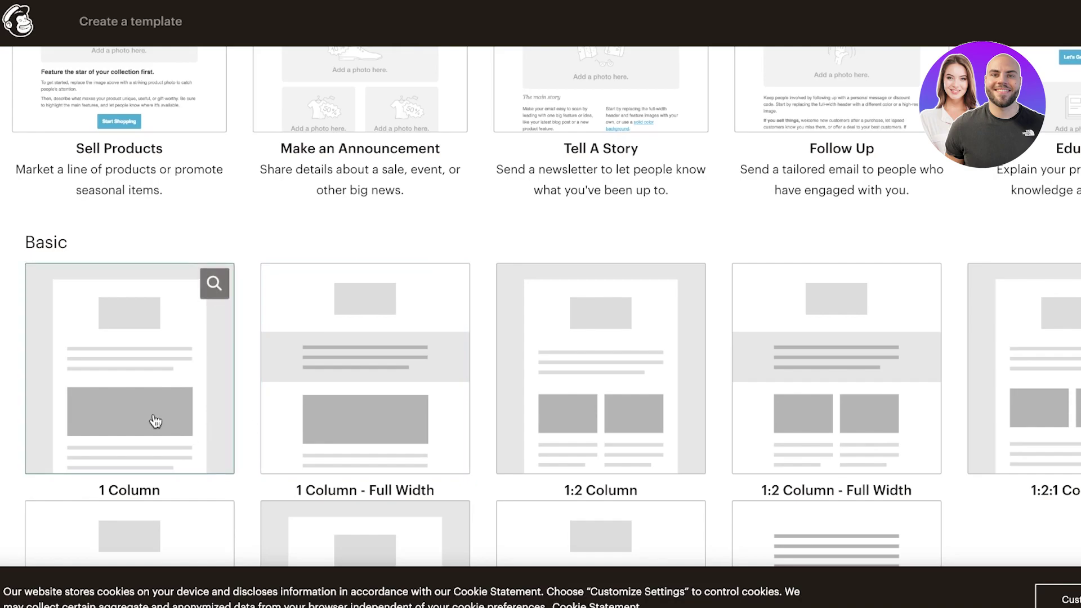
left_click(122, 389)
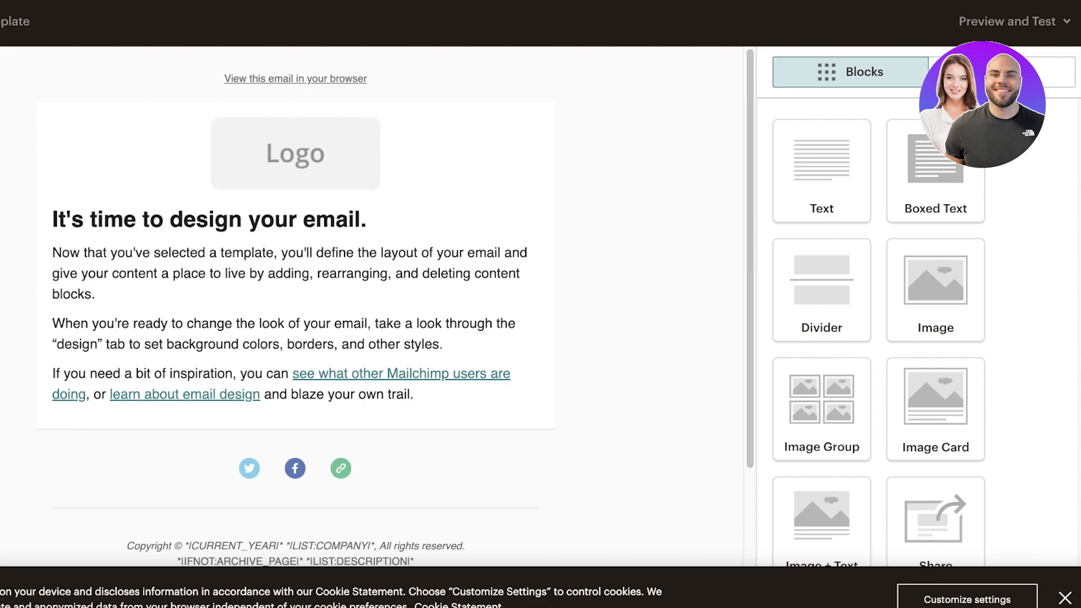
Open the main text block so its placeholder heading and paragraphs load in the text editor.
left_click(450, 209)
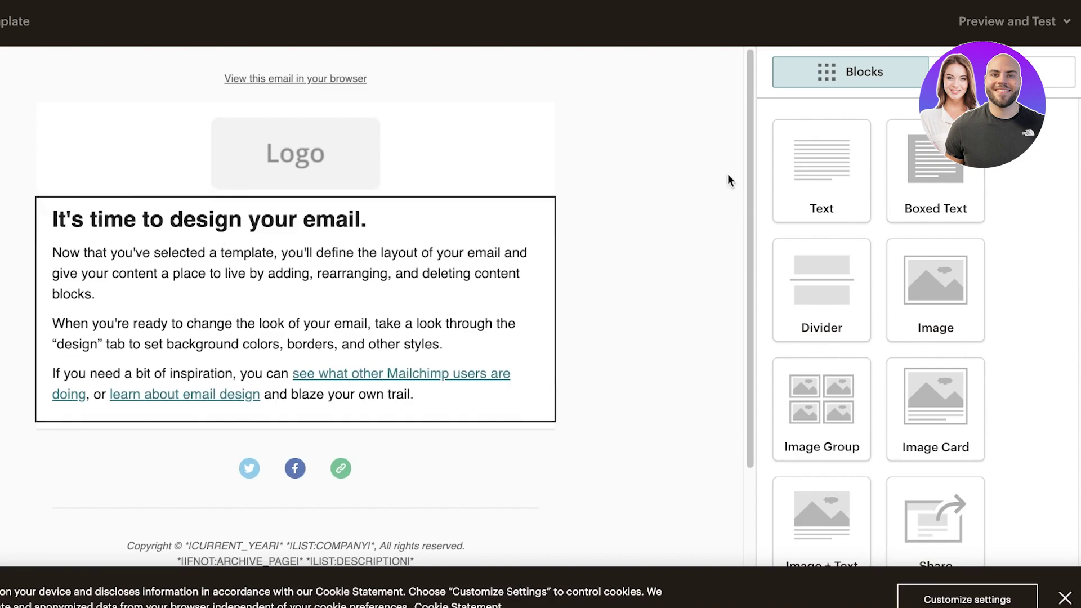
Dismiss the cookie notice, set the text block to 2 equal-width columns, and save and close.
left_click(1064, 598)
left_click(1053, 114)
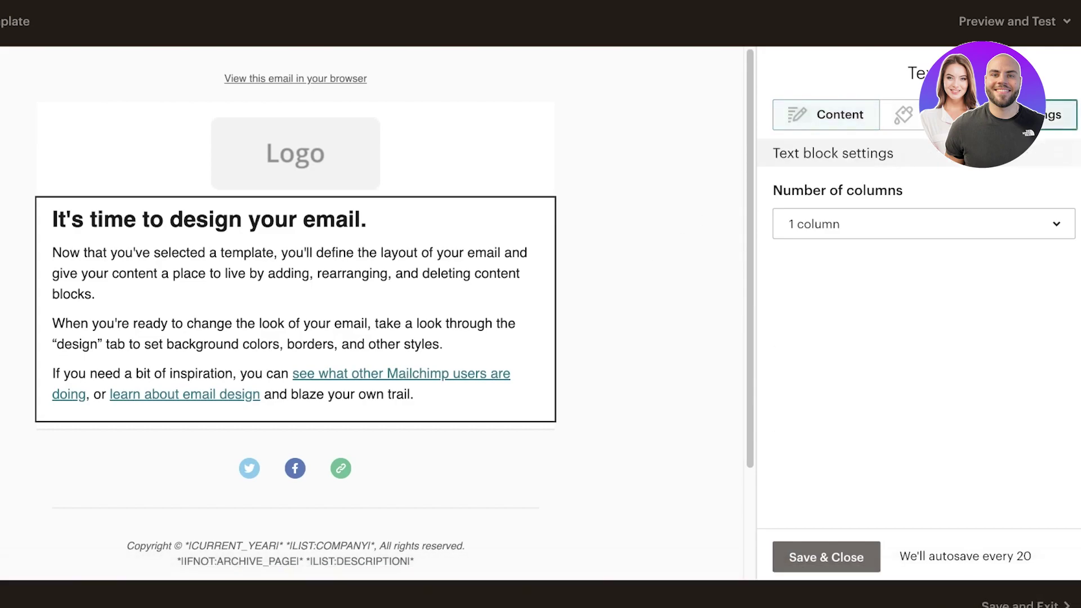
left_click(854, 225)
left_click(833, 307)
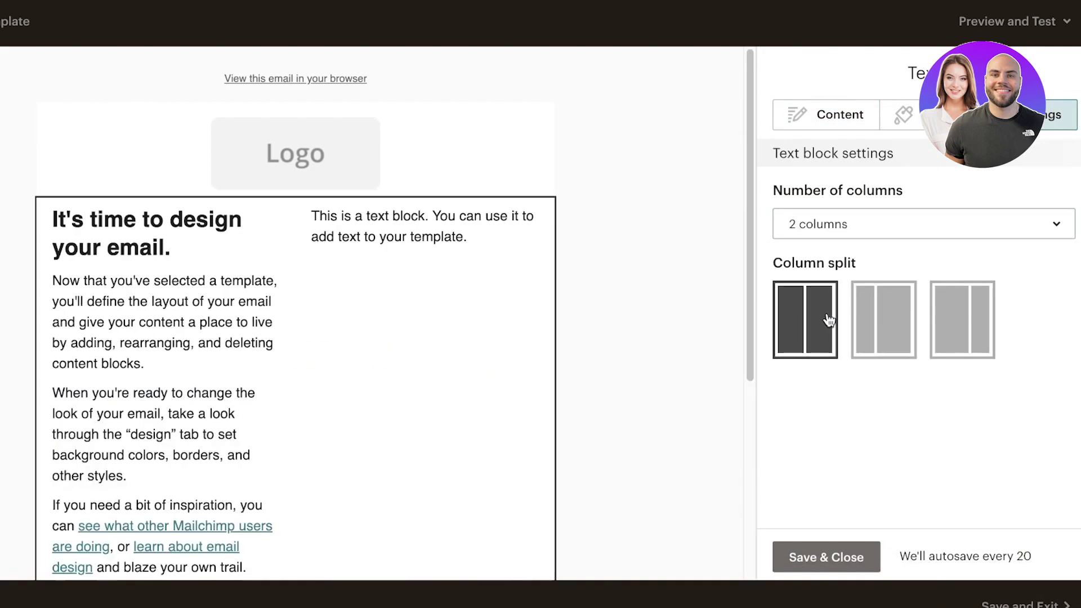
left_click(824, 318)
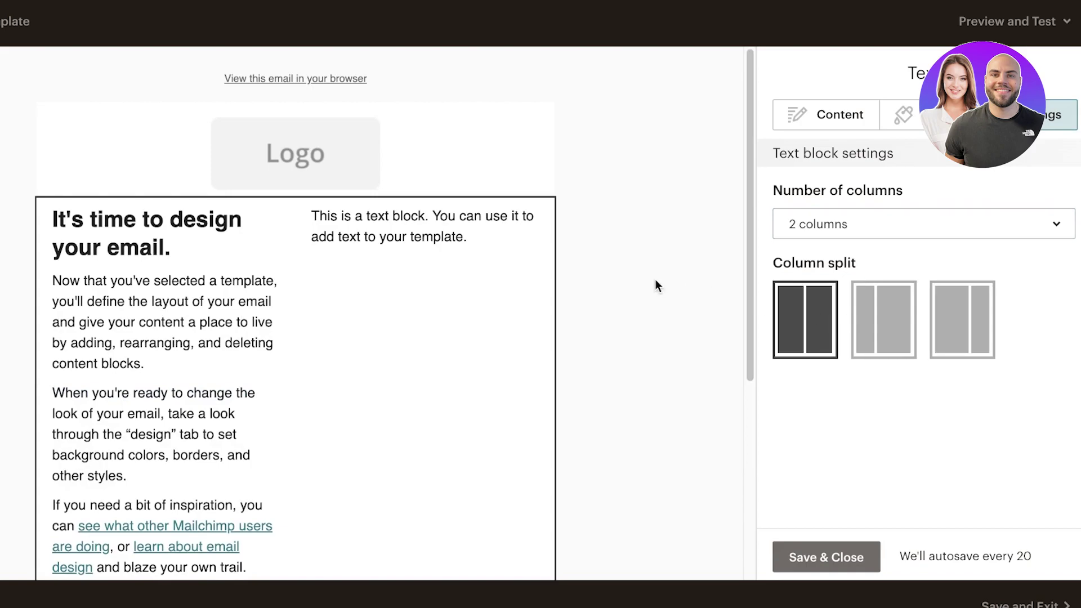
mouse_move(302, 212)
left_click(535, 218)
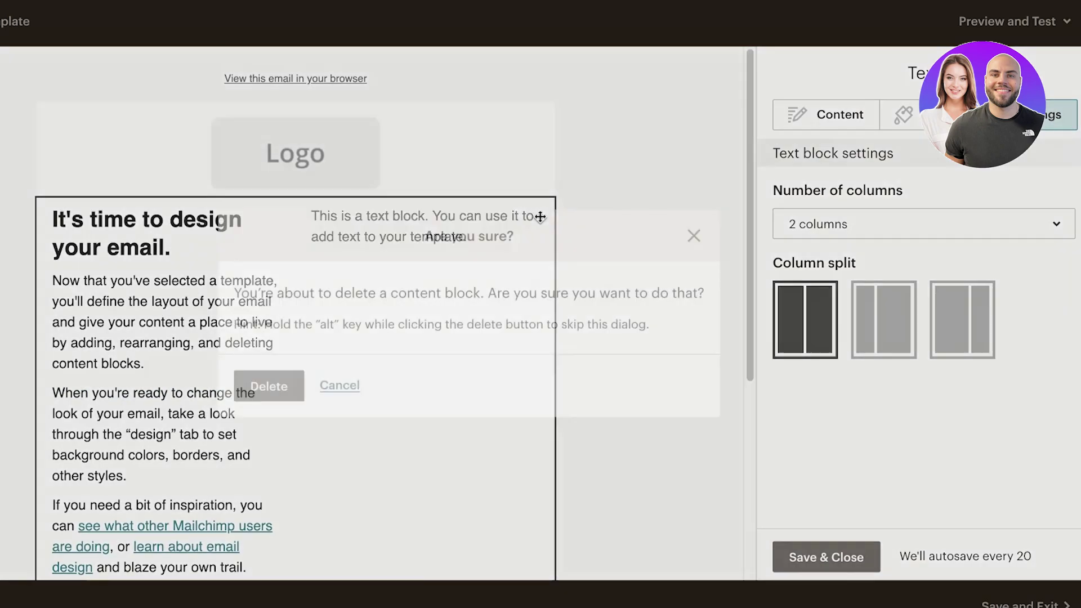
left_click(698, 235)
scroll(314, 241, "down", 5)
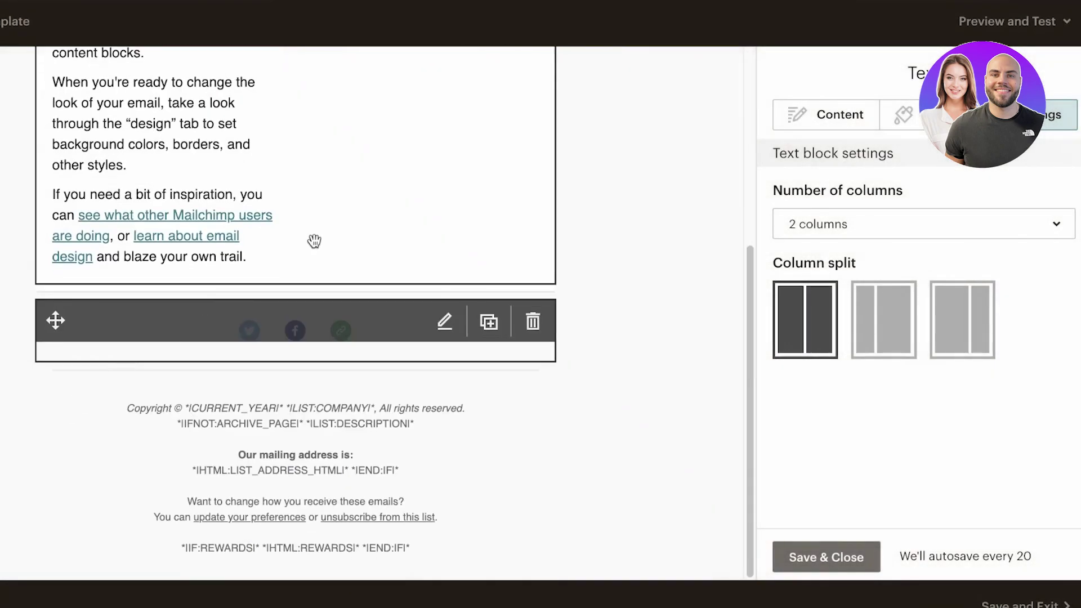
scroll(314, 240, "up", 4)
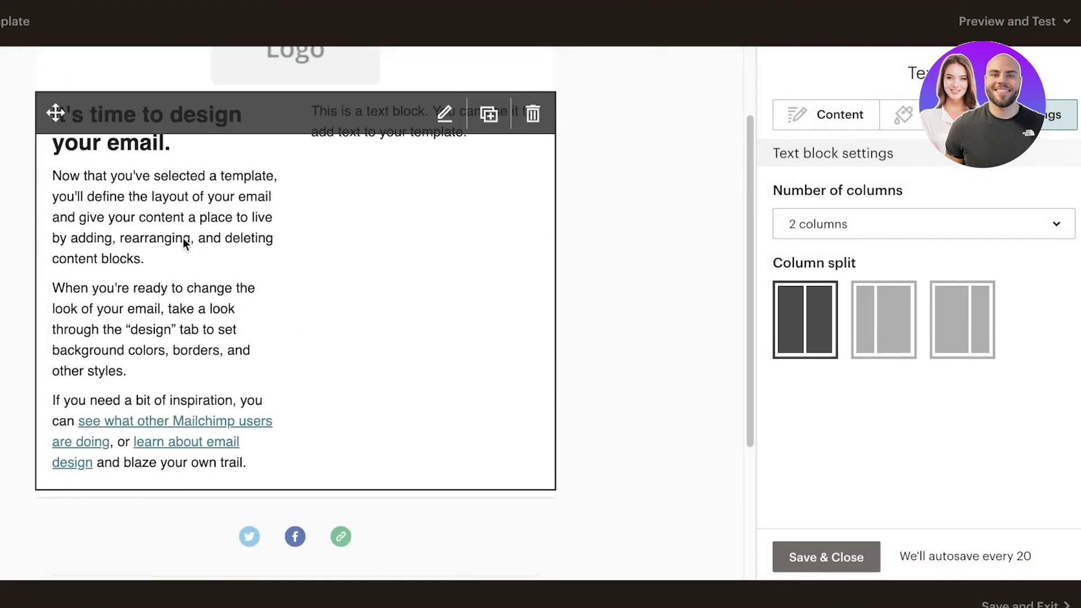
left_click(810, 568)
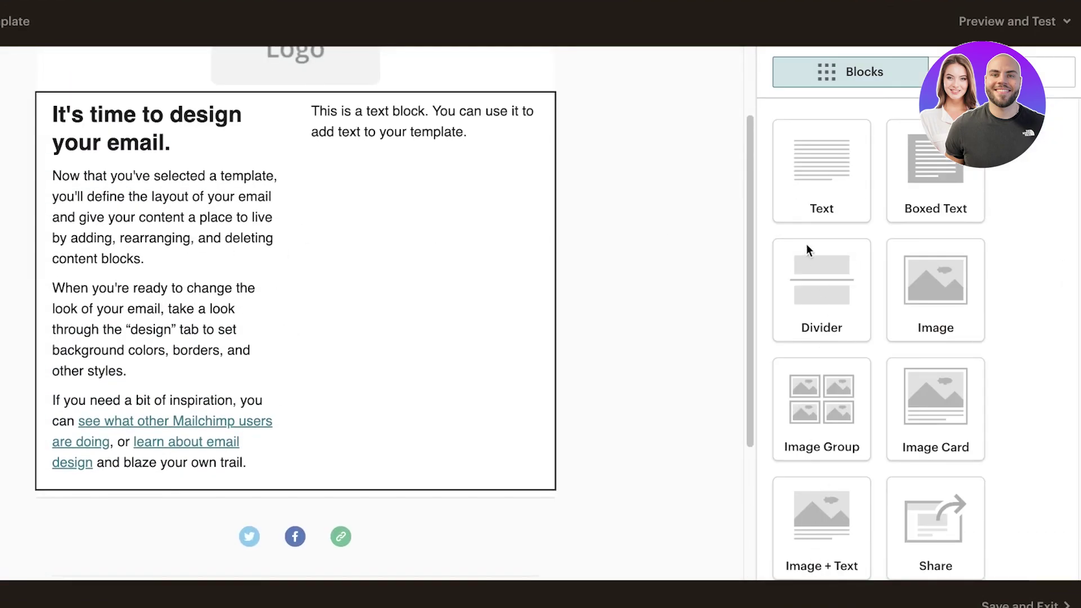
Edit the two-column block, delete its accidental duplicate, and bring up Column 2's placeholder text.
left_click(366, 132)
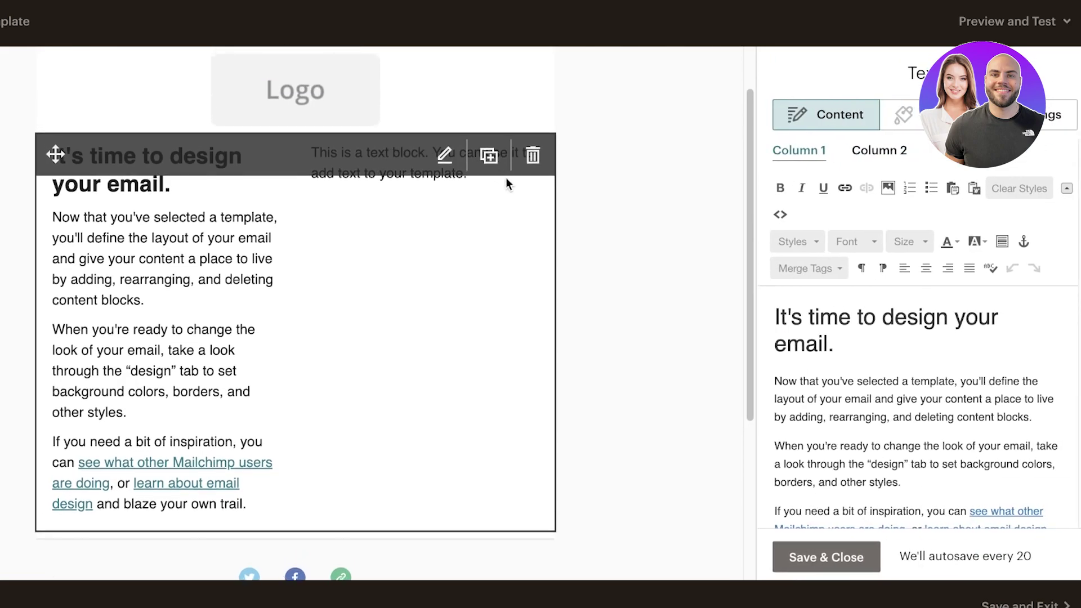
scroll(824, 399, "down", 2)
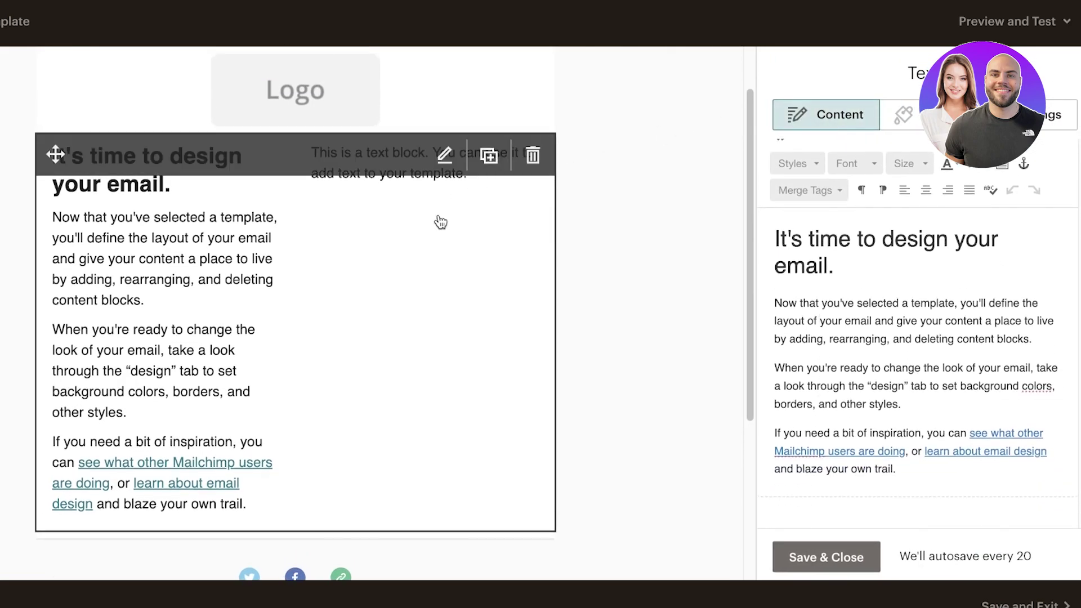
left_click(490, 155)
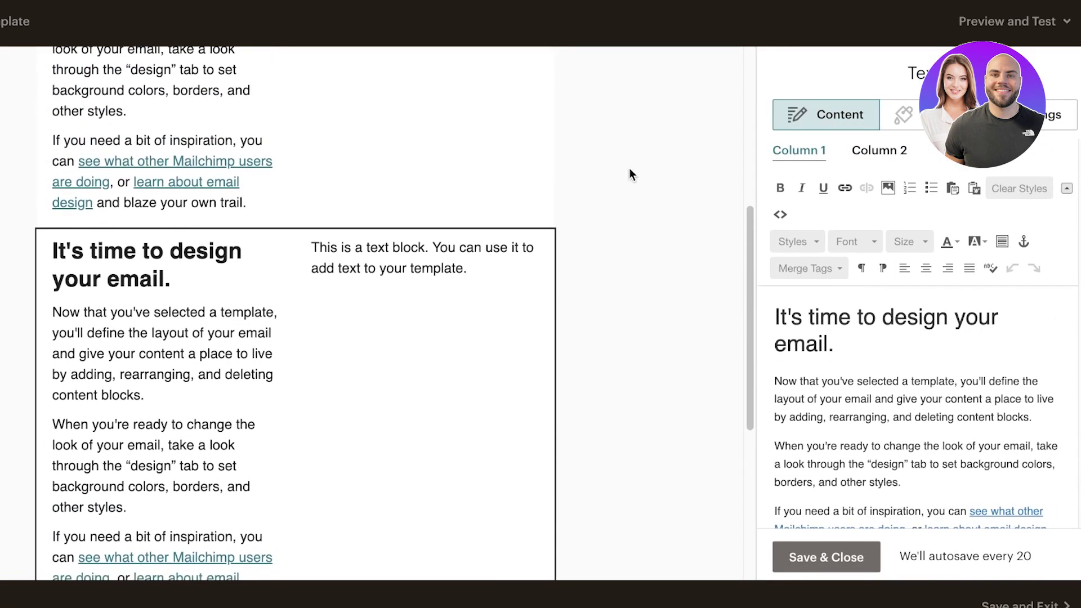
left_click(860, 163)
left_click(805, 155)
scroll(53, 485, "up", 6)
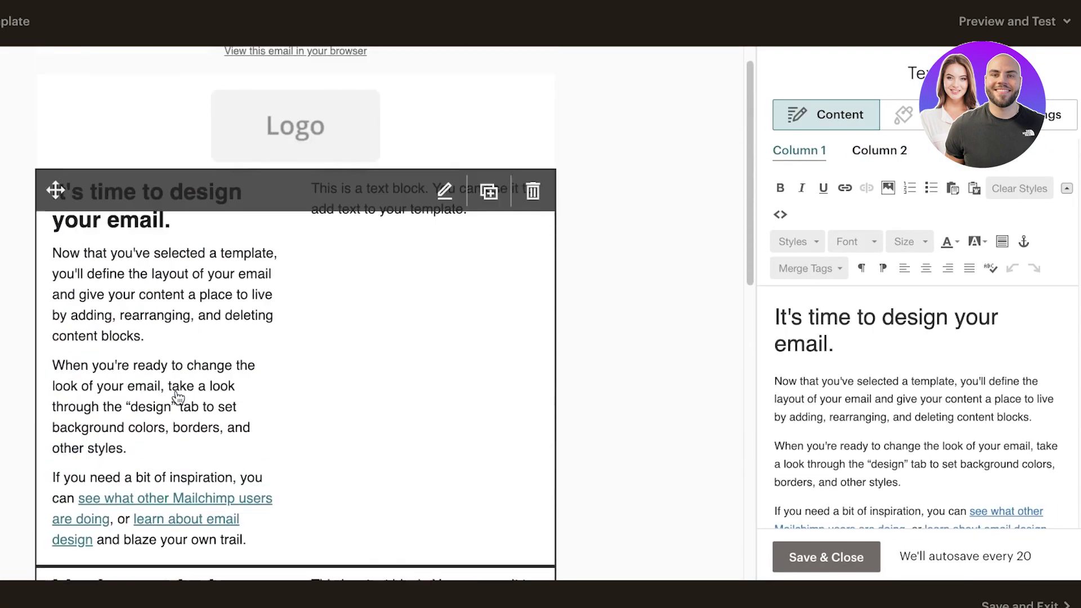
left_click(533, 219)
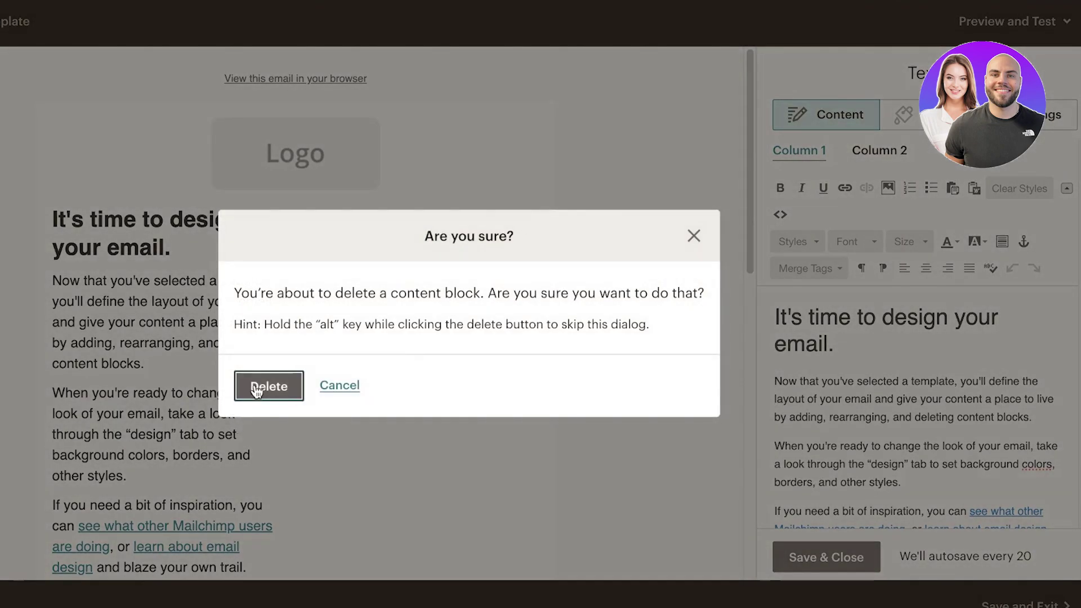
left_click(257, 388)
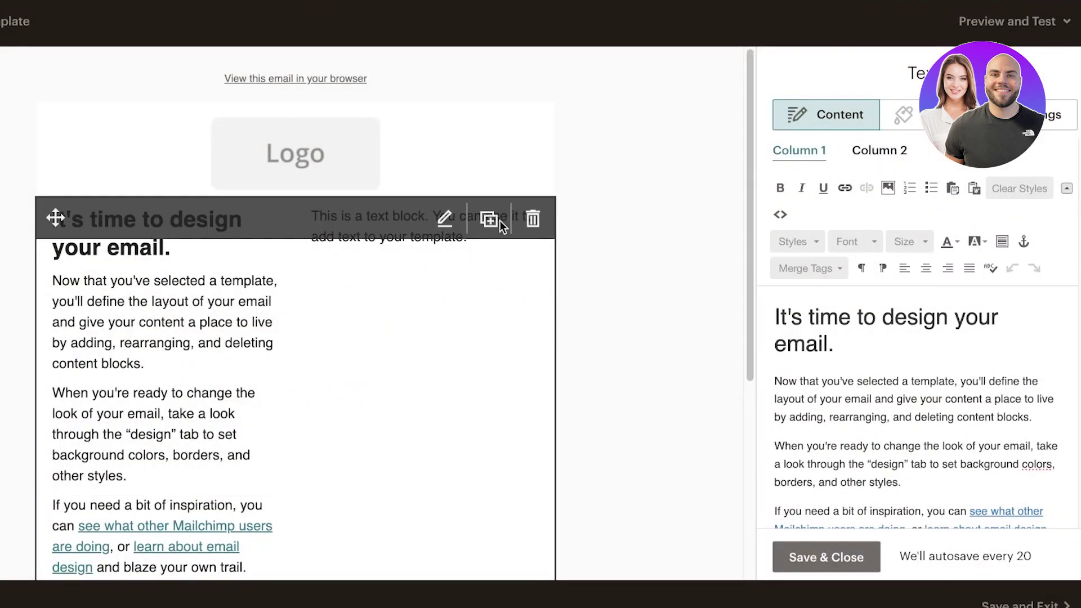
left_click(877, 153)
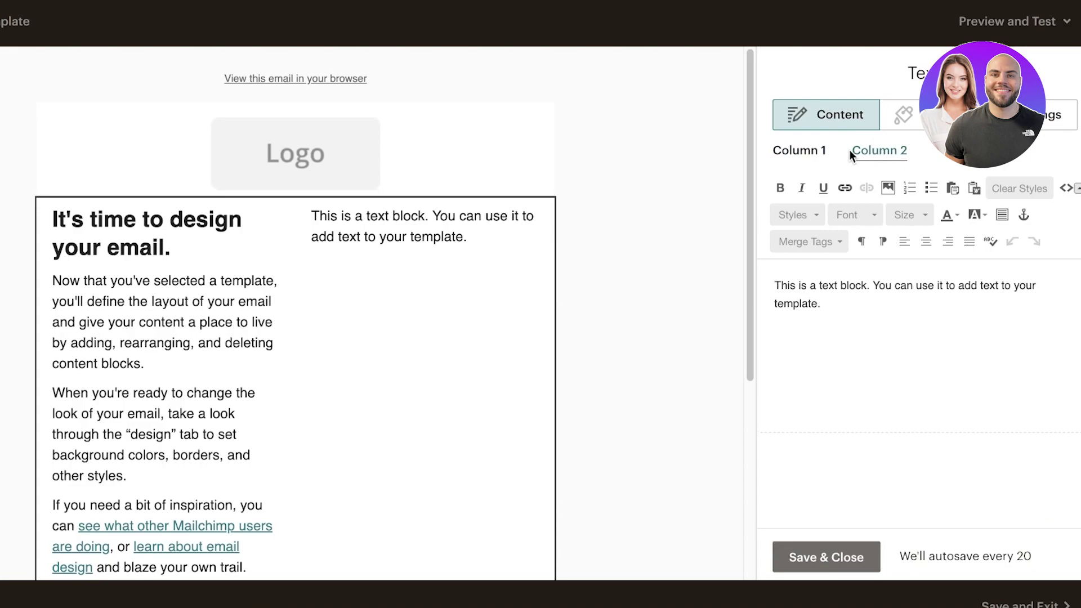
View the text block's settings, return to its content, and save and close the editor.
left_click(1052, 115)
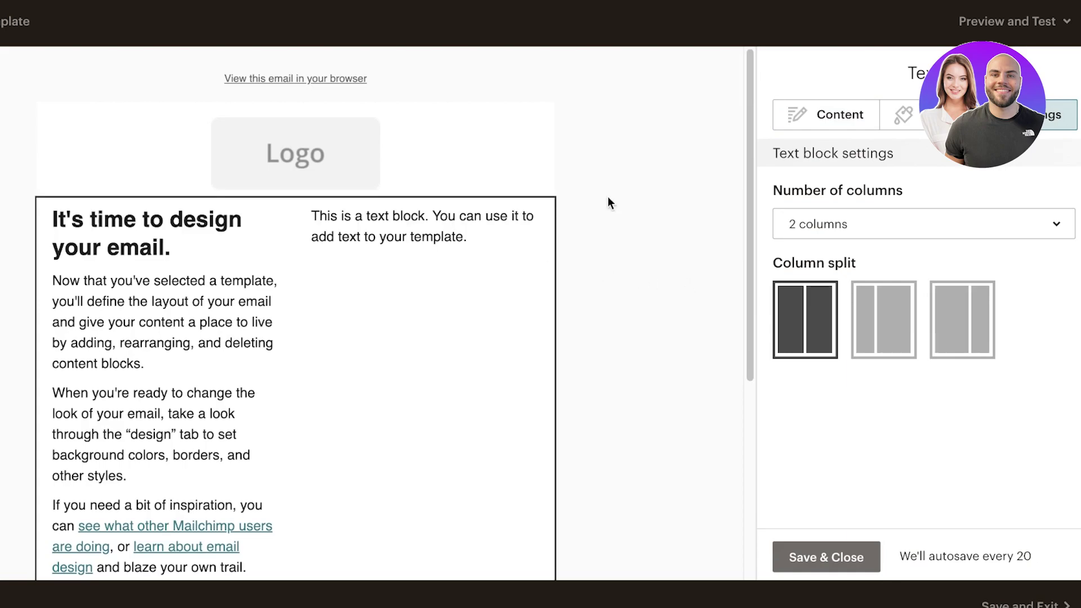
left_click(823, 112)
left_click(792, 558)
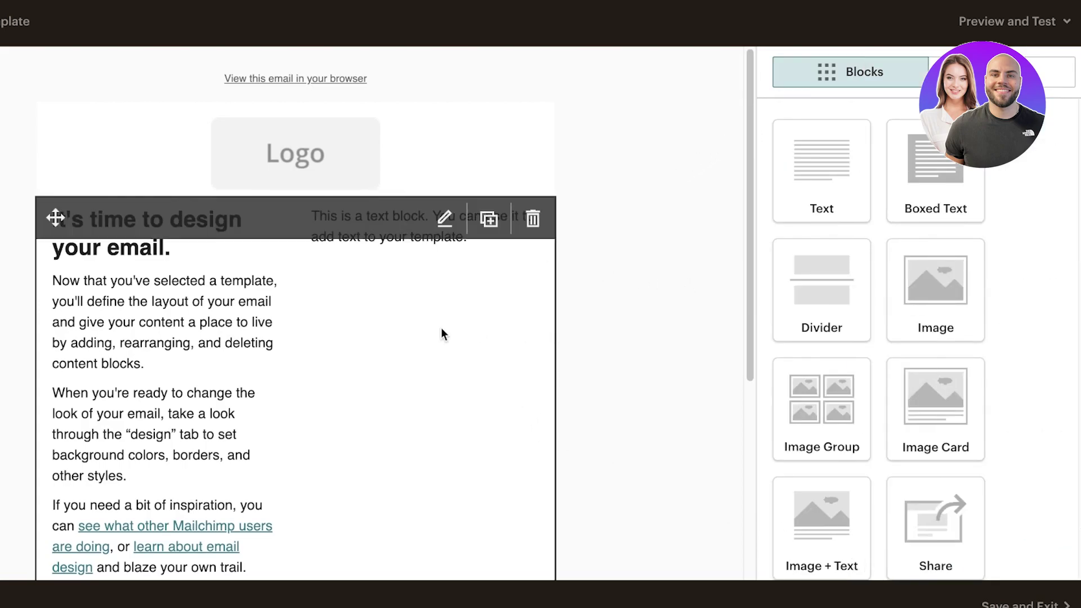
In Column 2, delete the placeholder text and paste 'Our New Drop!' in its place.
left_click(139, 420)
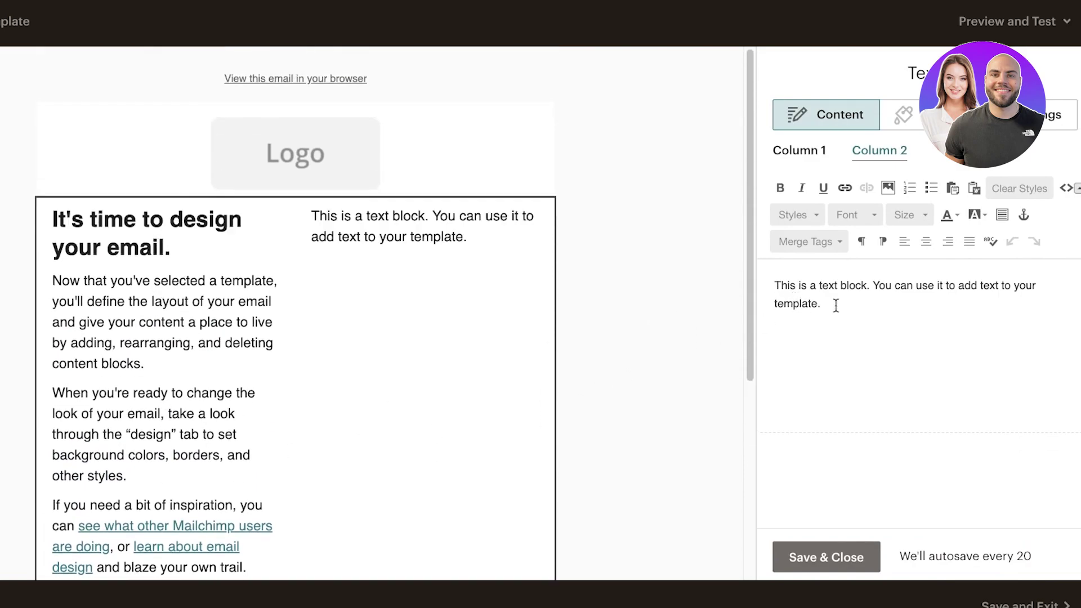
left_click_drag(835, 304, 661, 252)
key("BackSpace")
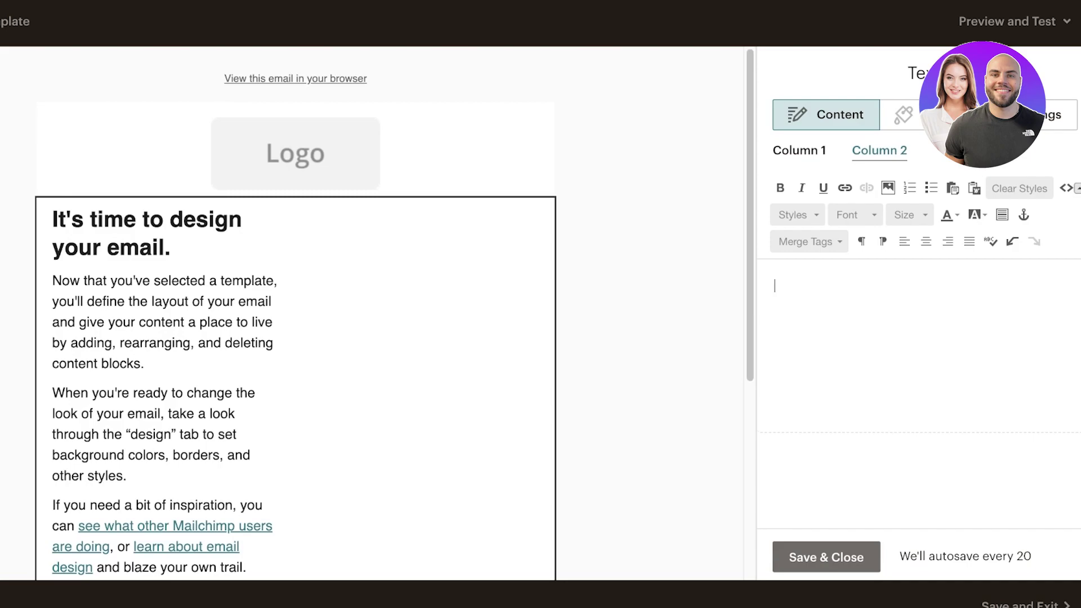
type("Our New Drop!")
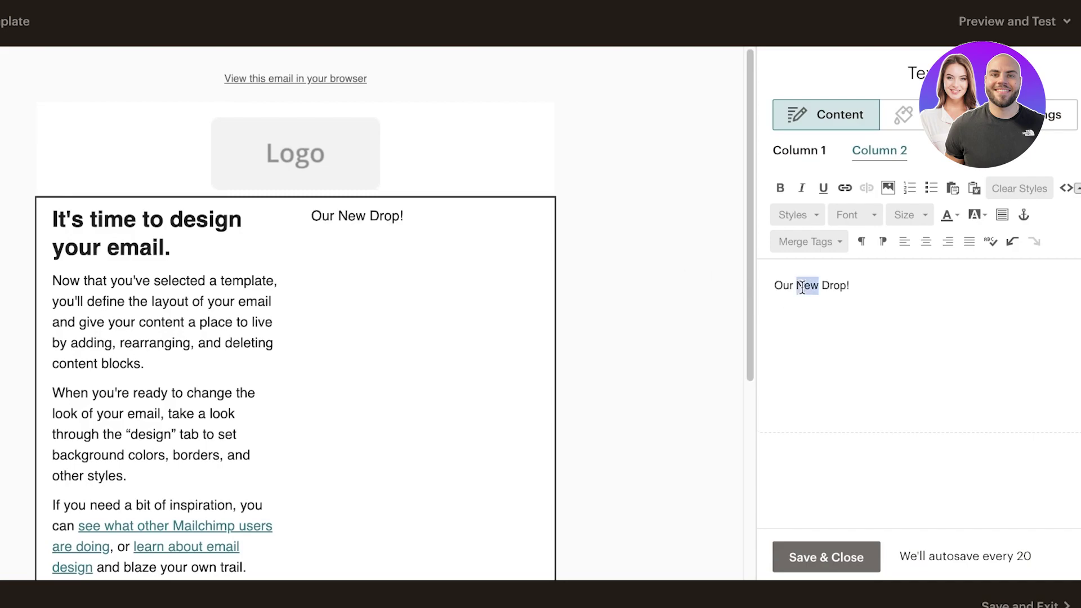
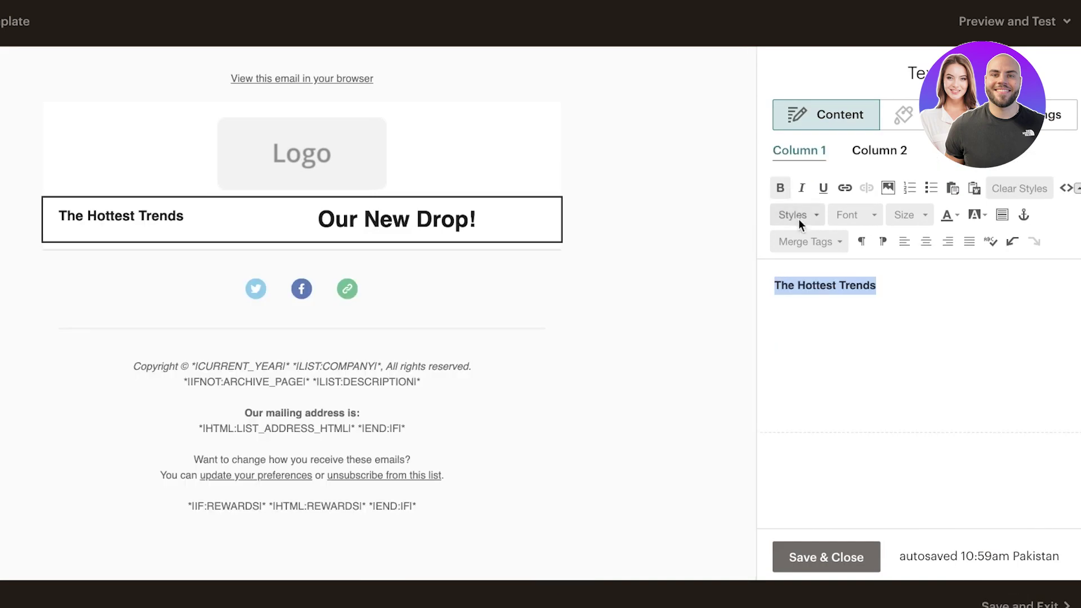
Make 'The Hottest Trends' a Heading 1, add six dot lines below it, and save the column.
left_click(792, 216)
left_click(814, 266)
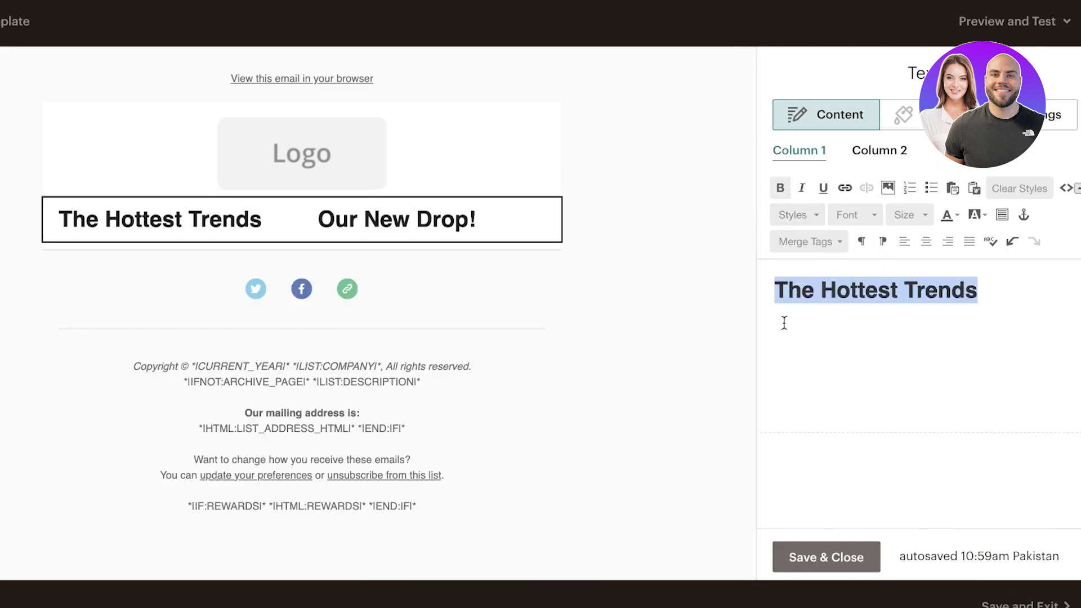
left_click(815, 367)
key("Return")
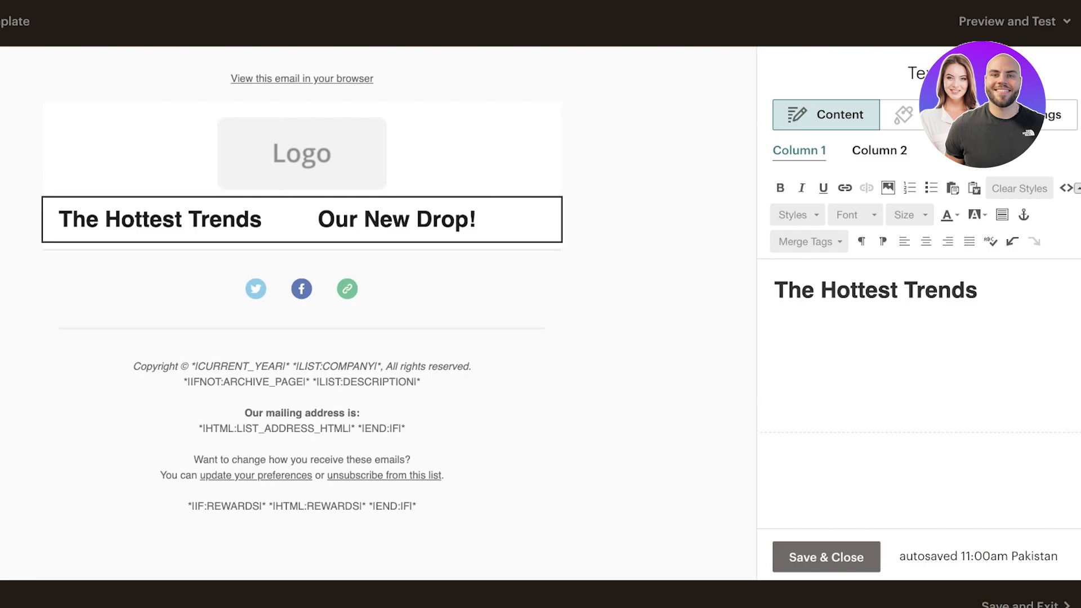
type(". . . . . .")
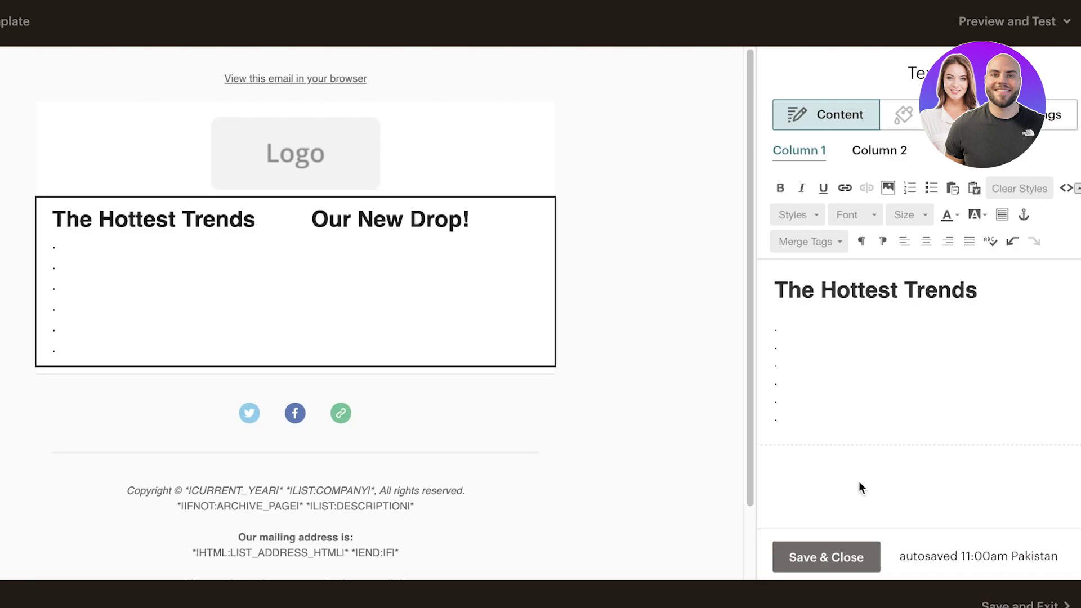
left_click(849, 556)
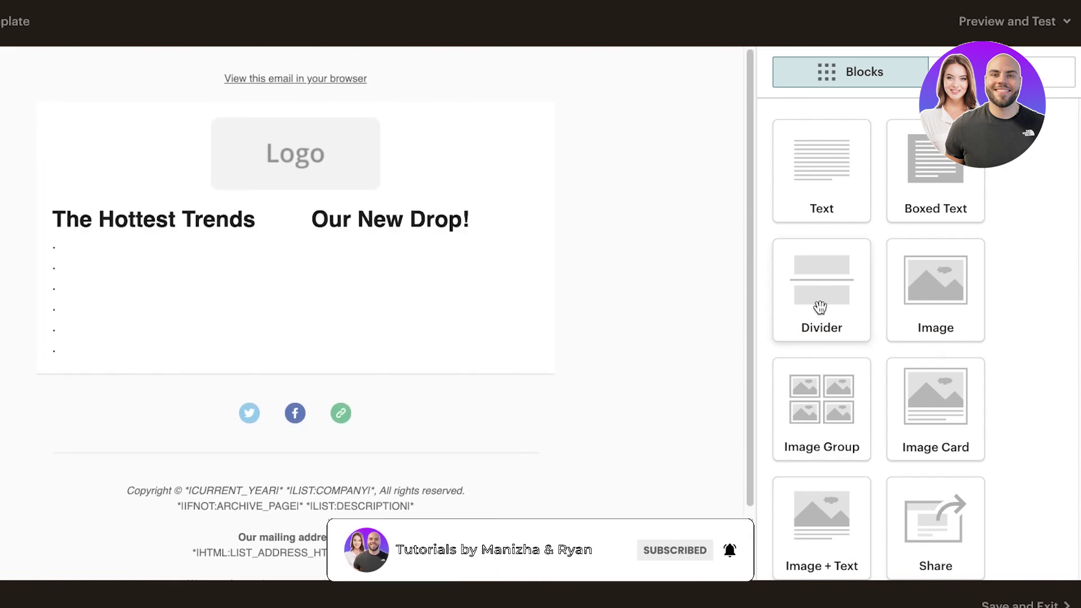
Add a Divider block between the logo and headings, then delete it.
scroll(823, 278, "down", 2)
left_click_drag(823, 277, 427, 211)
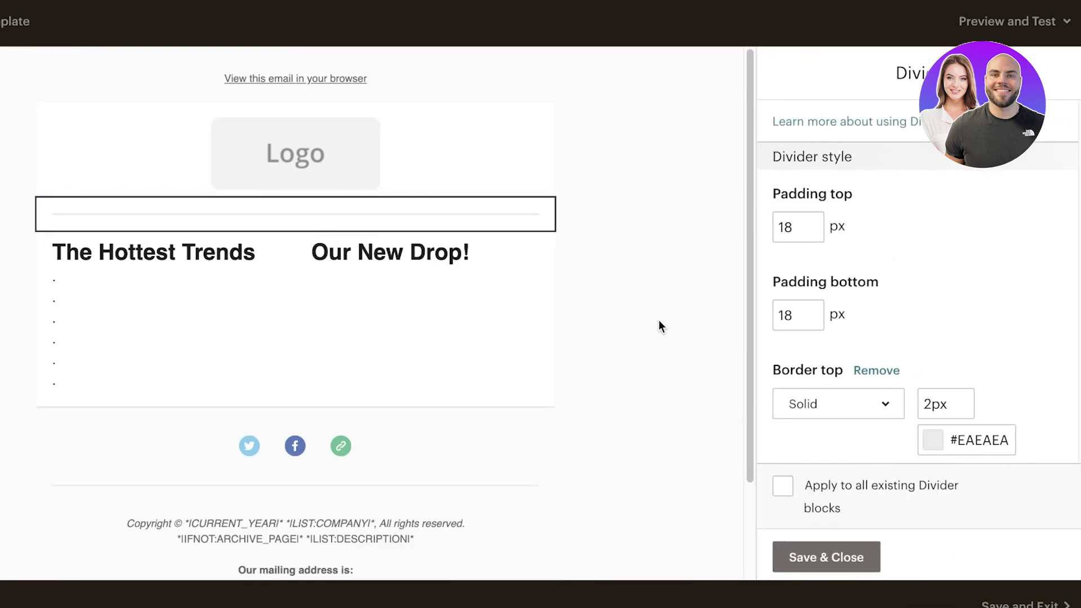
left_click(534, 218)
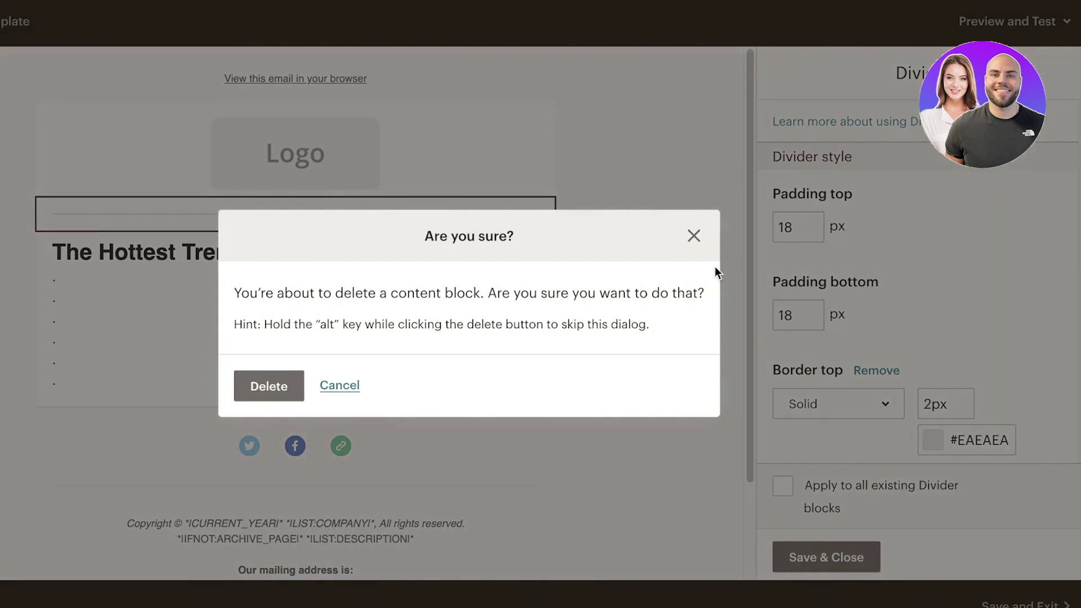
left_click(264, 386)
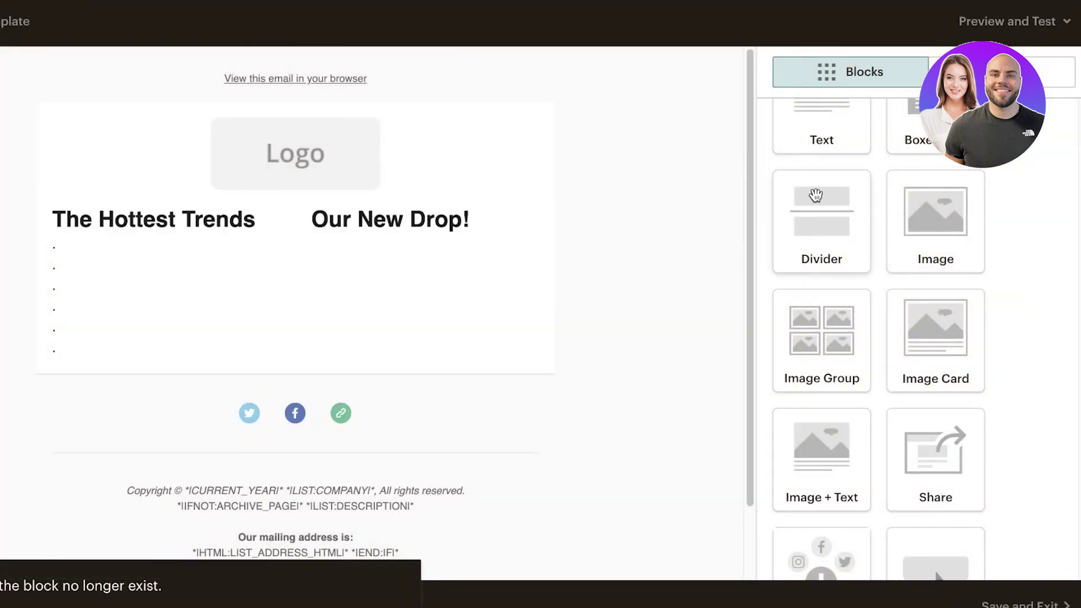
Place an Image block below the logo, above the two-column headings.
scroll(842, 261, "down", 2)
scroll(716, 330, "down", 2)
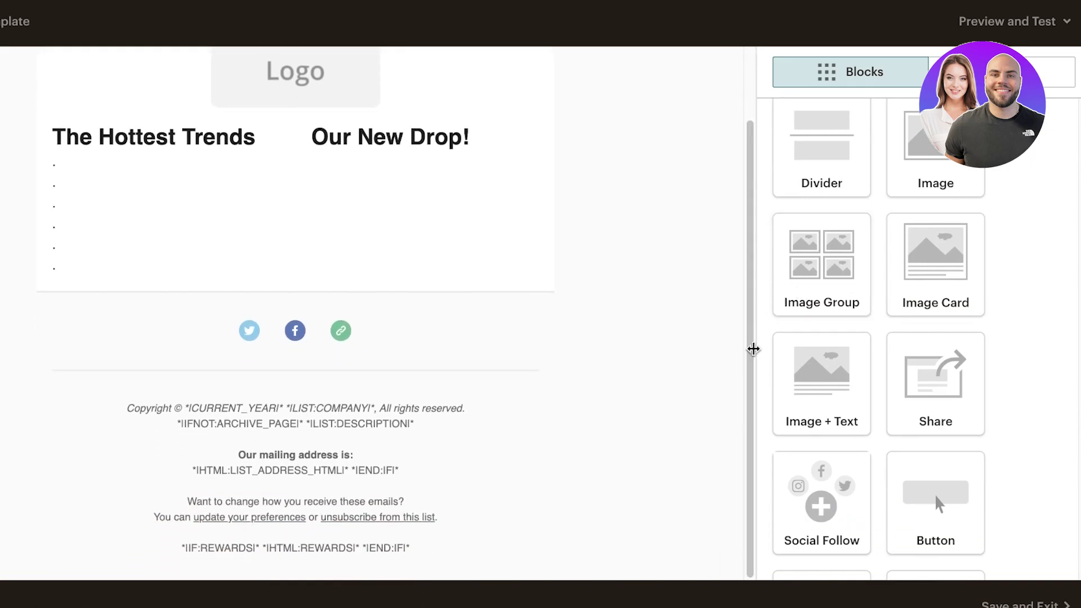
scroll(853, 394, "down", 4)
scroll(714, 256, "up", 2)
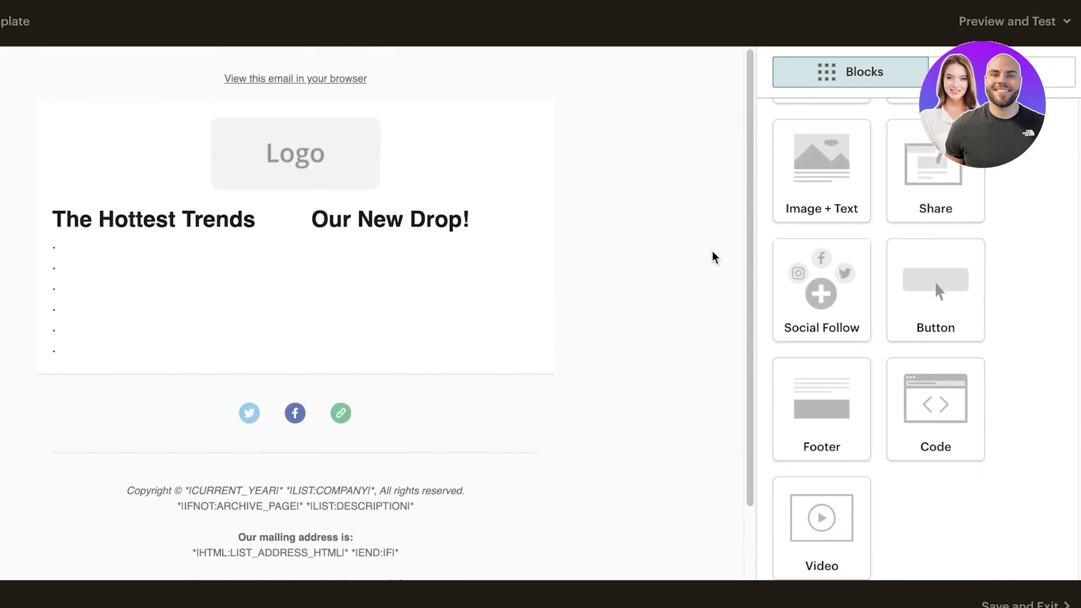
scroll(944, 186, "up", 7)
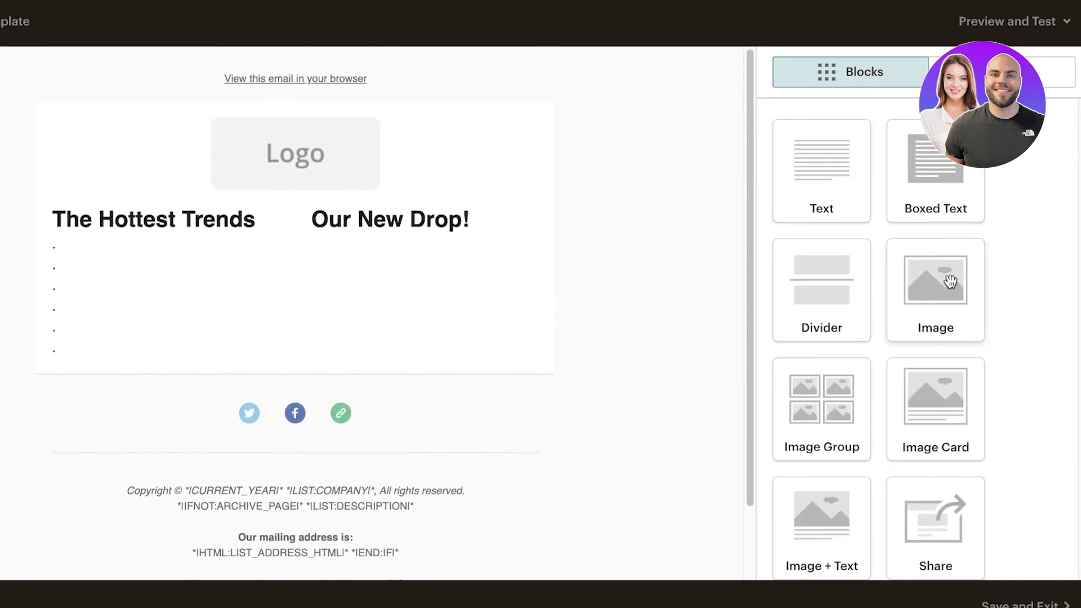
left_click_drag(948, 280, 336, 208)
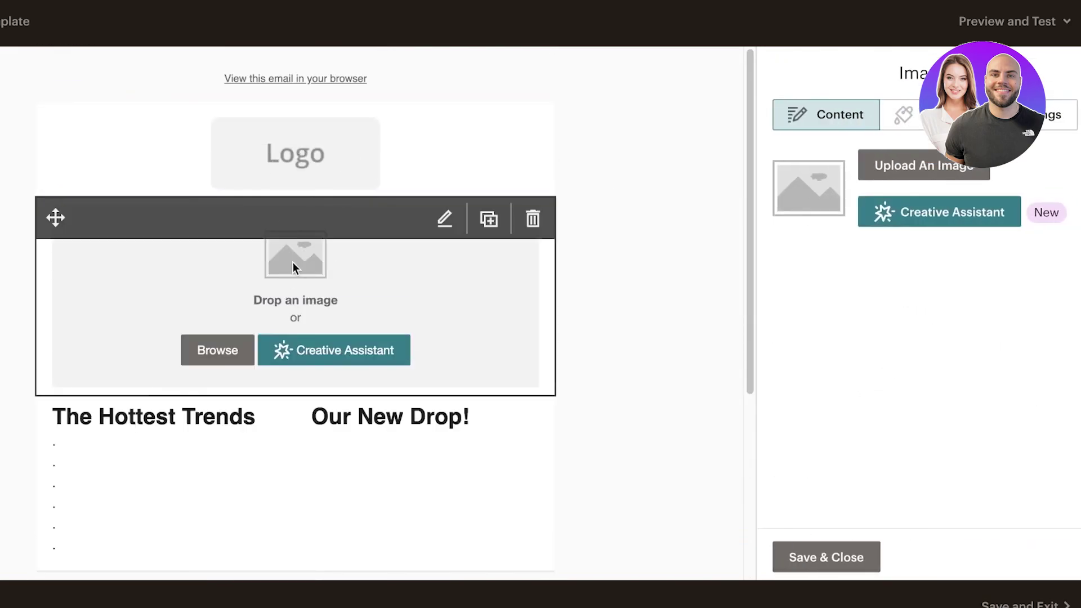
Look through My Files, computer uploads and Giphy, then insert the Sawyer's Bakeshop Creative Assistant banner.
left_click(229, 345)
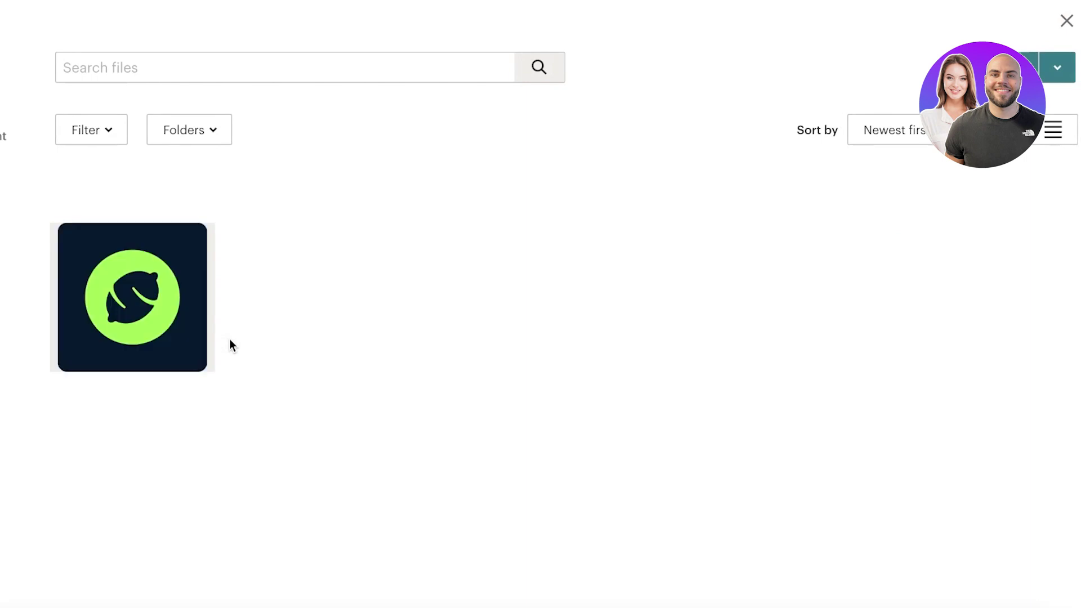
left_click(130, 287)
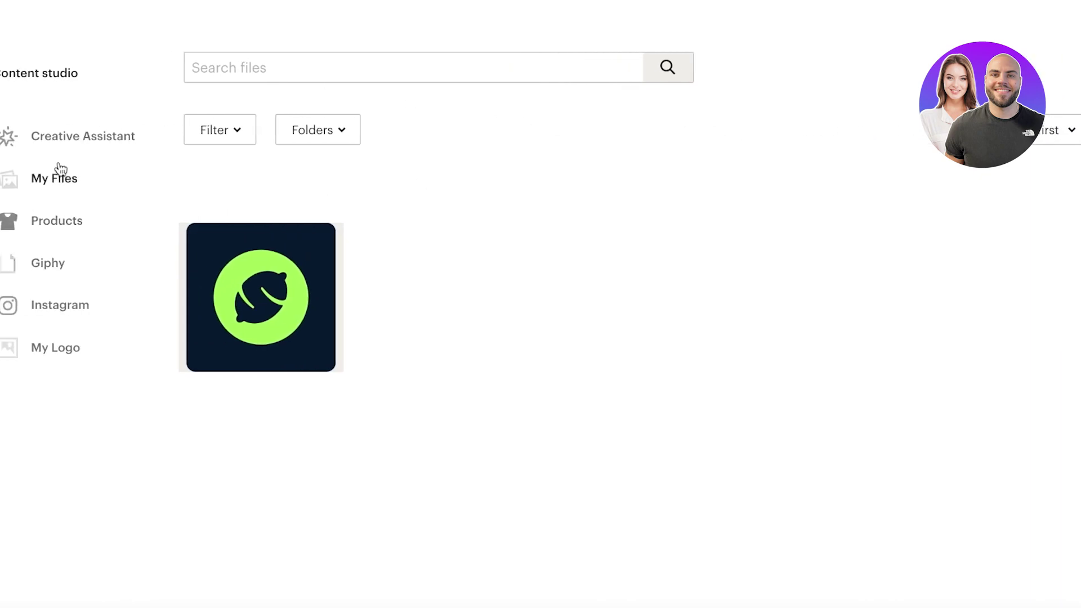
left_click(86, 148)
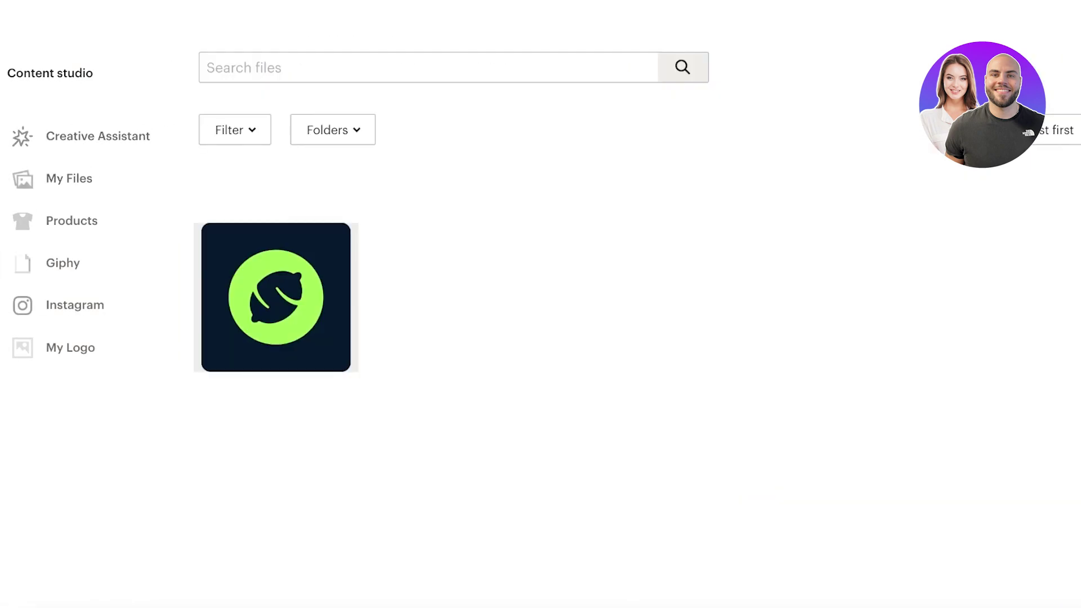
left_click(1075, 87)
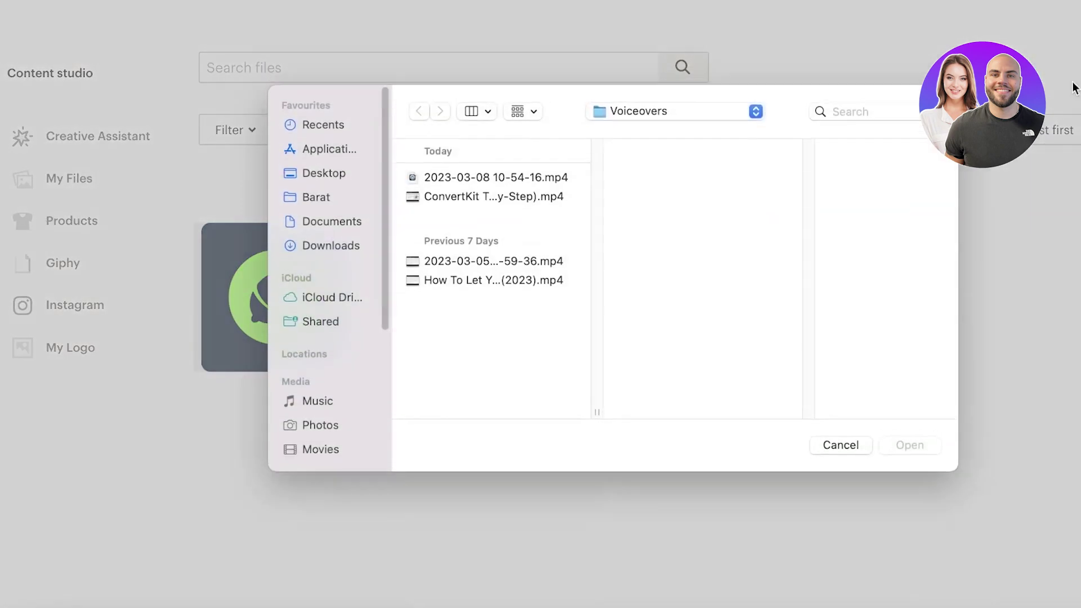
left_click(315, 247)
left_click(448, 179)
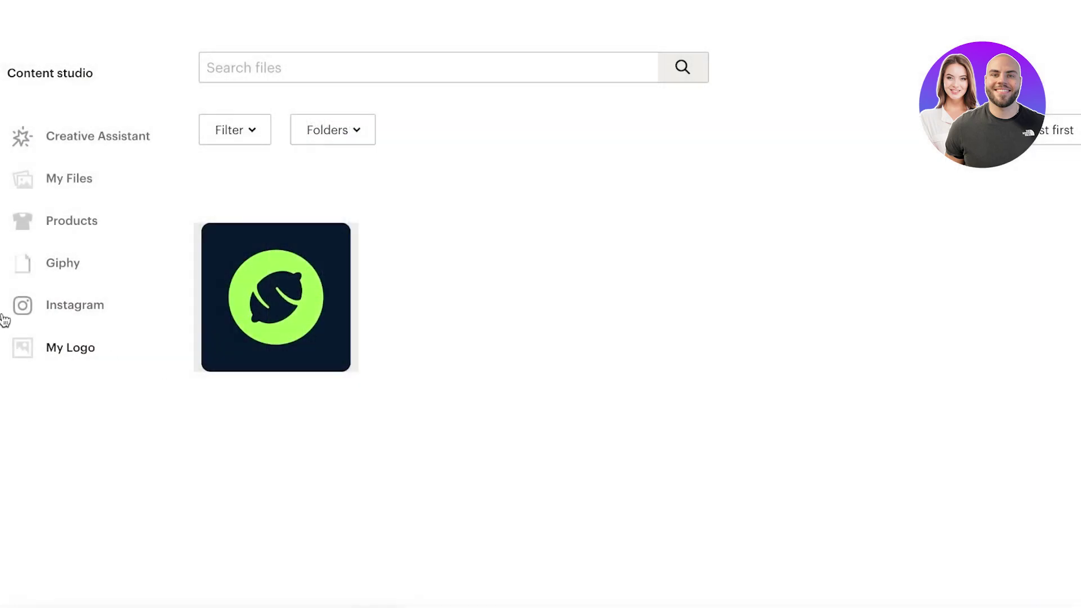
left_click(37, 263)
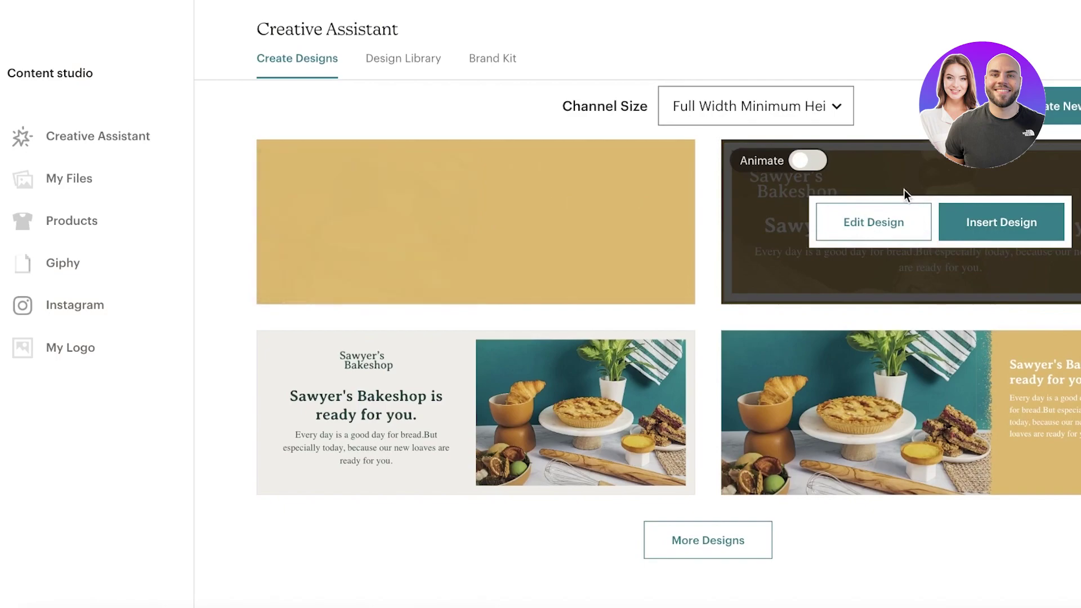
scroll(904, 190, "up", 3)
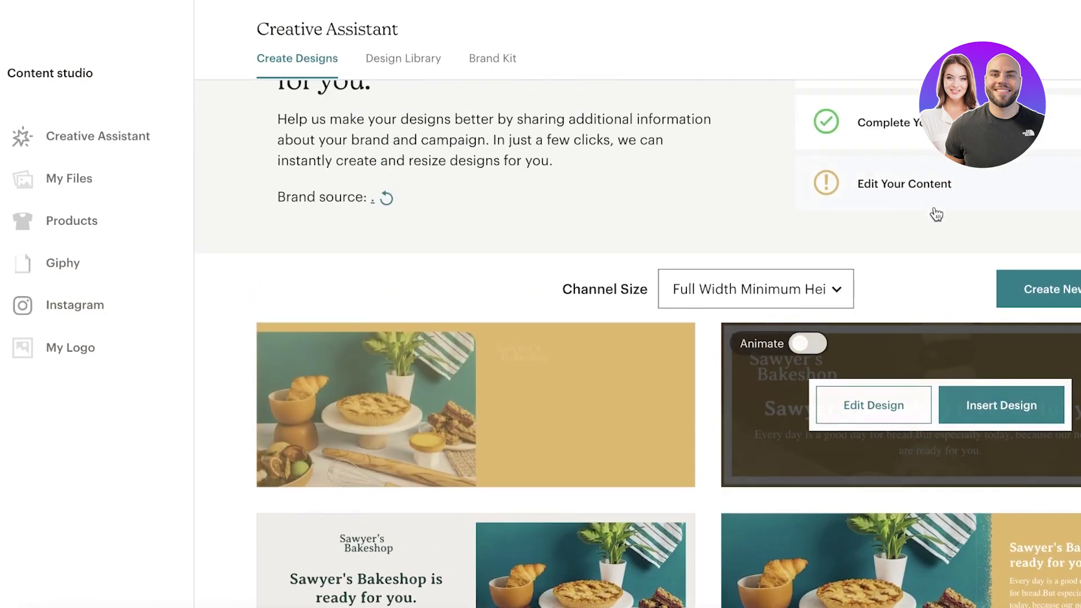
left_click(876, 413)
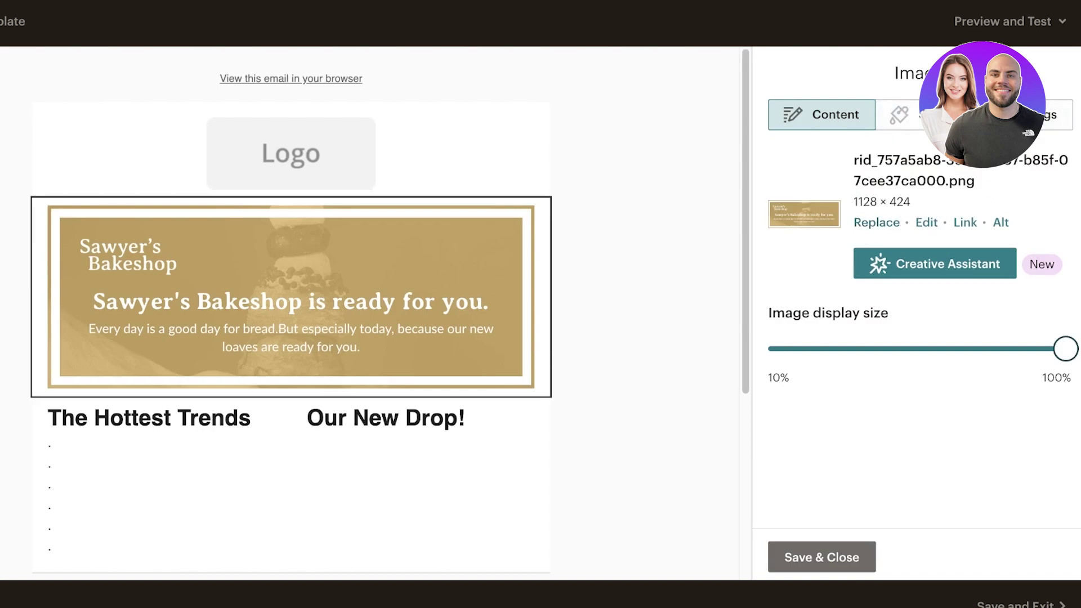
Review the banner's alignment and margin settings, then save the image block.
left_click(1056, 115)
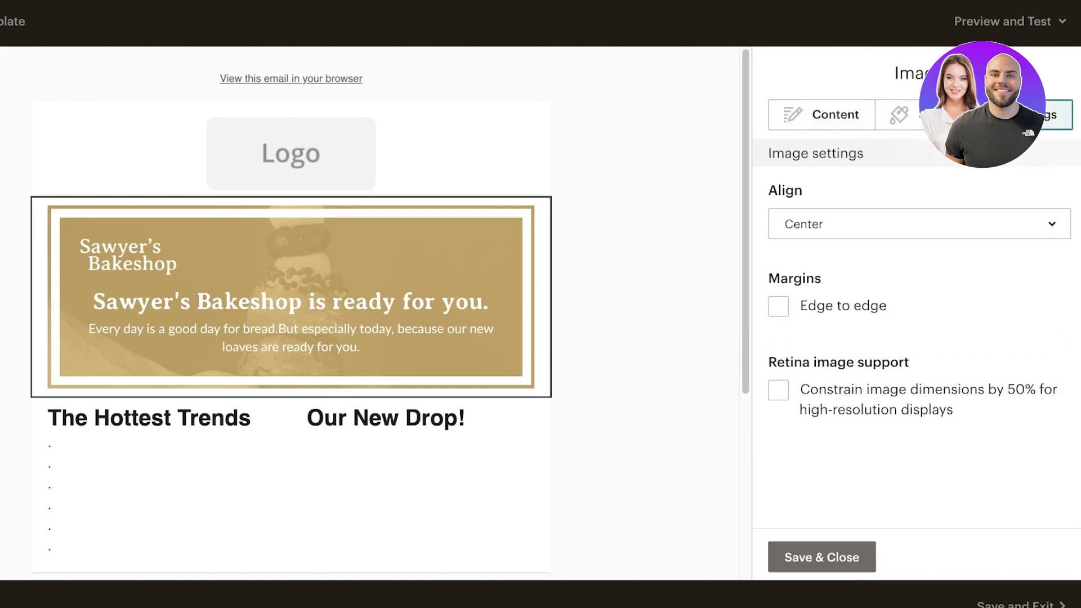
left_click(836, 124)
left_click(846, 553)
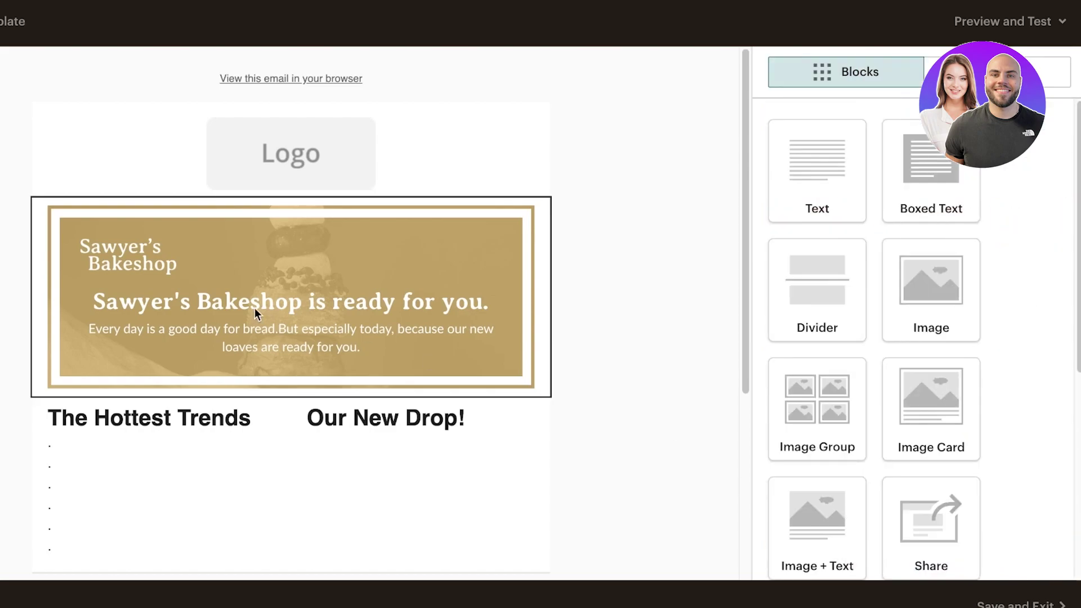
Open the banner in the image editor's Text tool and delete the placeholder text box.
left_click(442, 219)
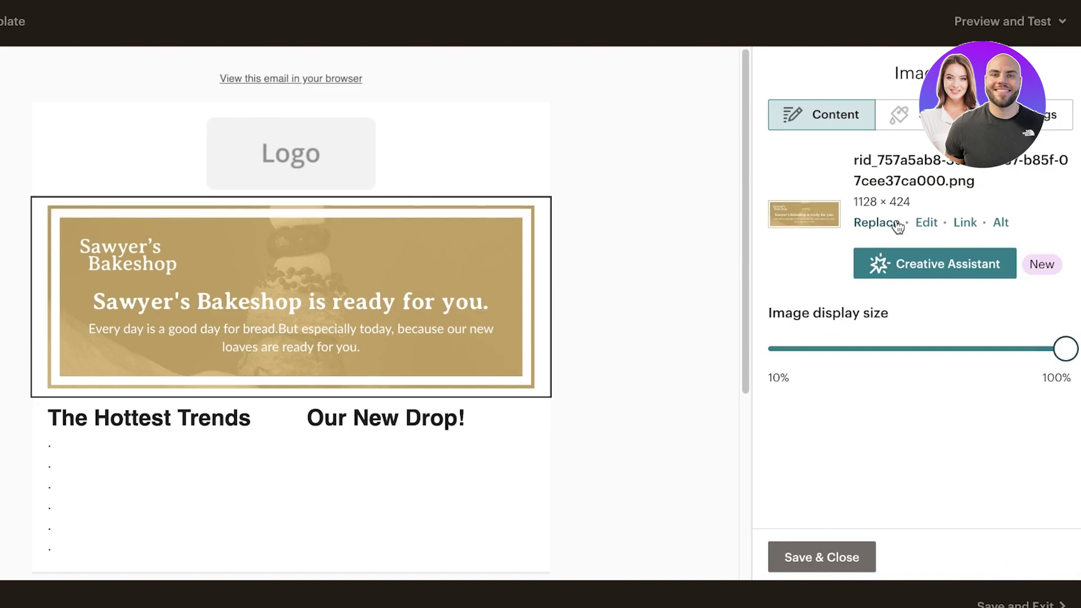
left_click(926, 224)
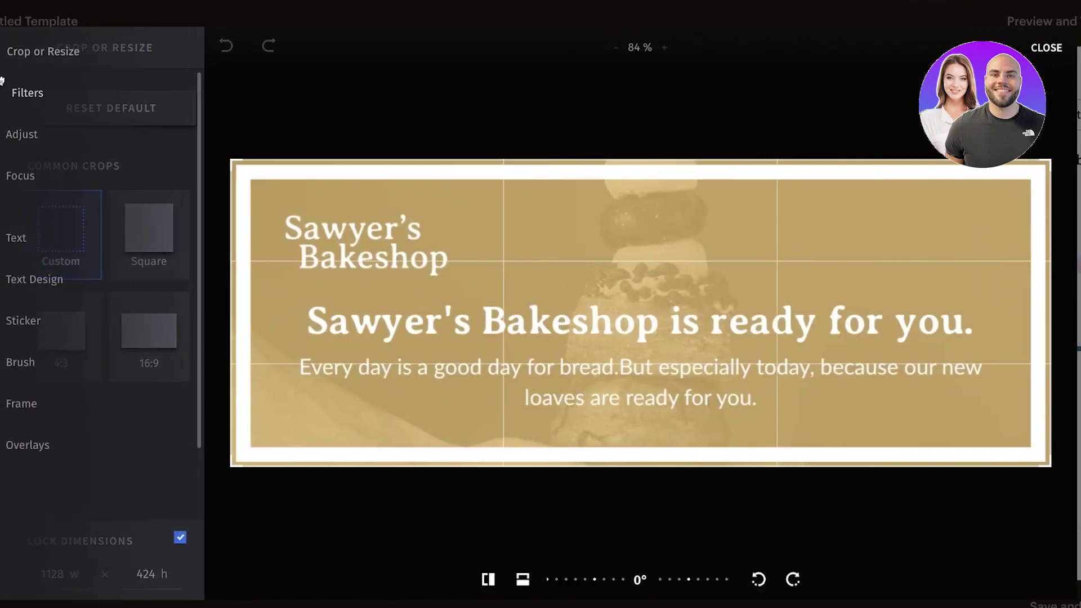
left_click(18, 237)
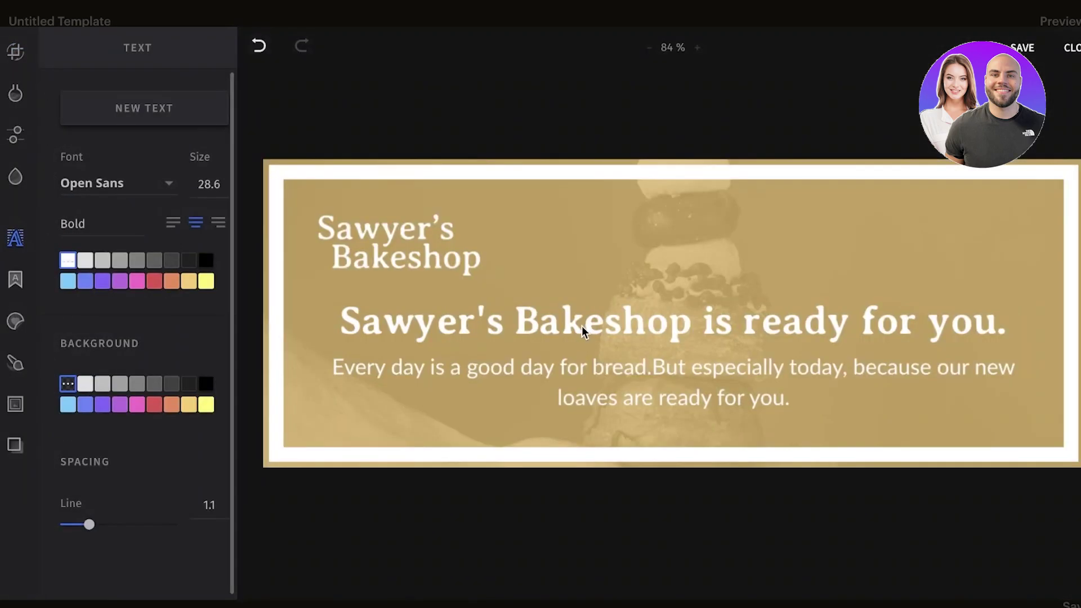
left_click_drag(582, 326, 466, 258)
key("Delete")
Save the edited banner and browse the image sources for a replacement picture.
left_click(1074, 48)
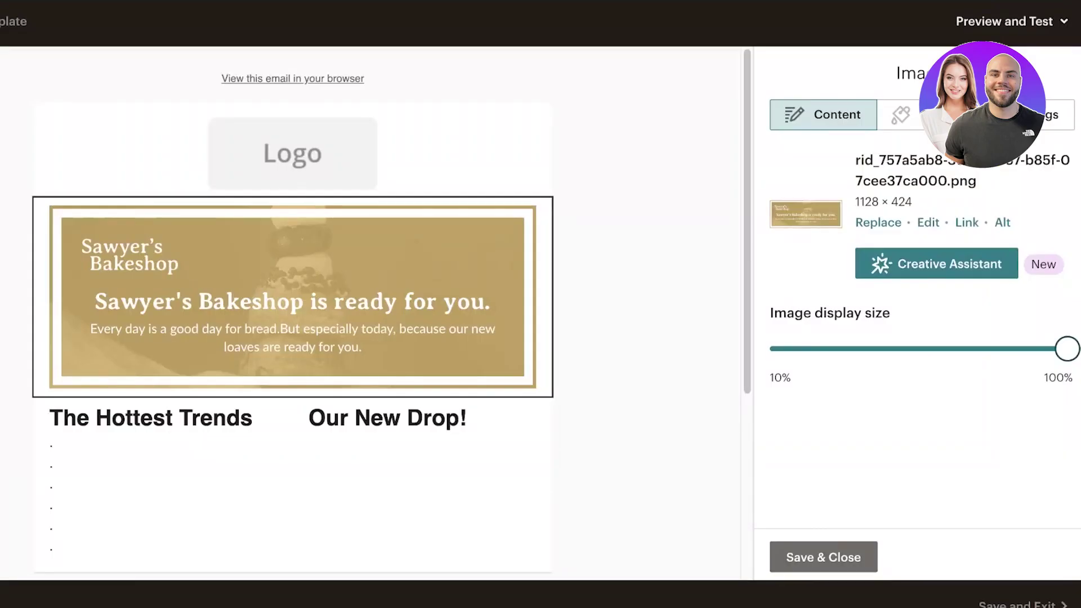
left_click(1002, 223)
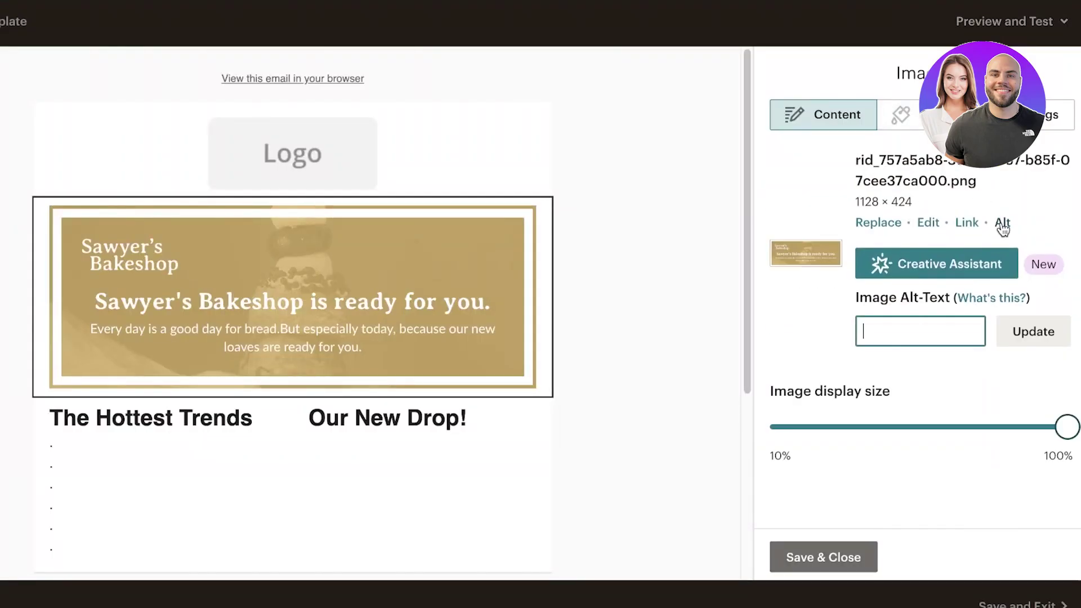
left_click(876, 224)
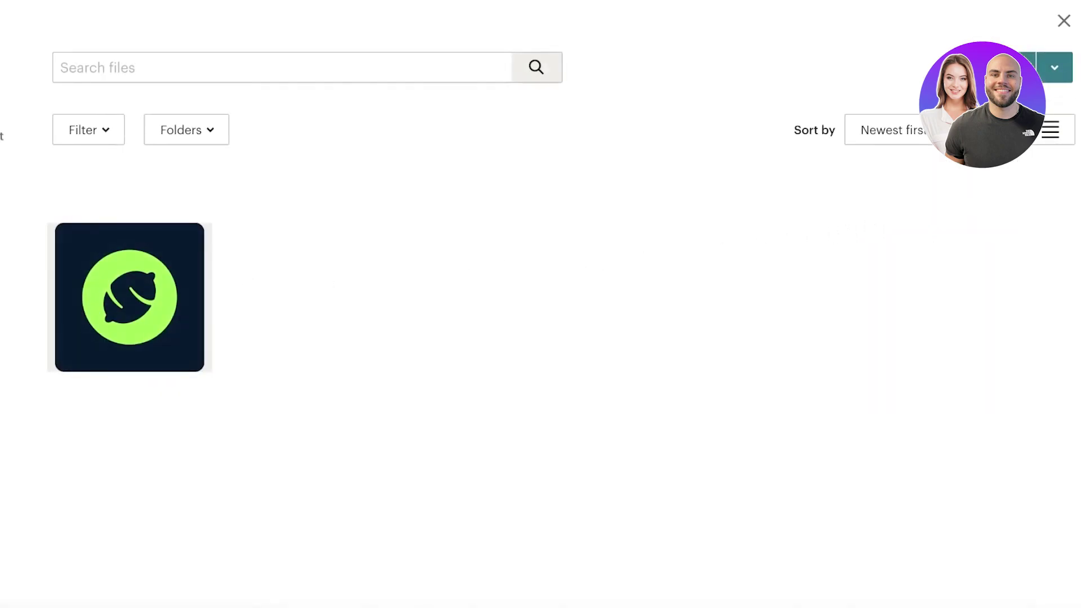
left_click(102, 147)
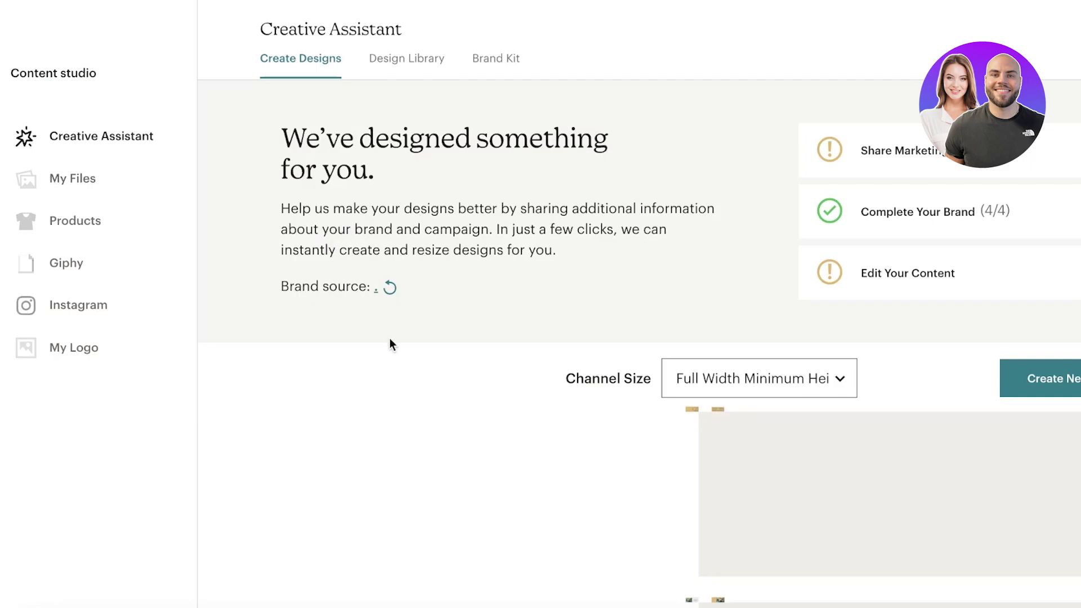
scroll(418, 341, "down", 4)
scroll(418, 342, "up", 4)
left_click(41, 350)
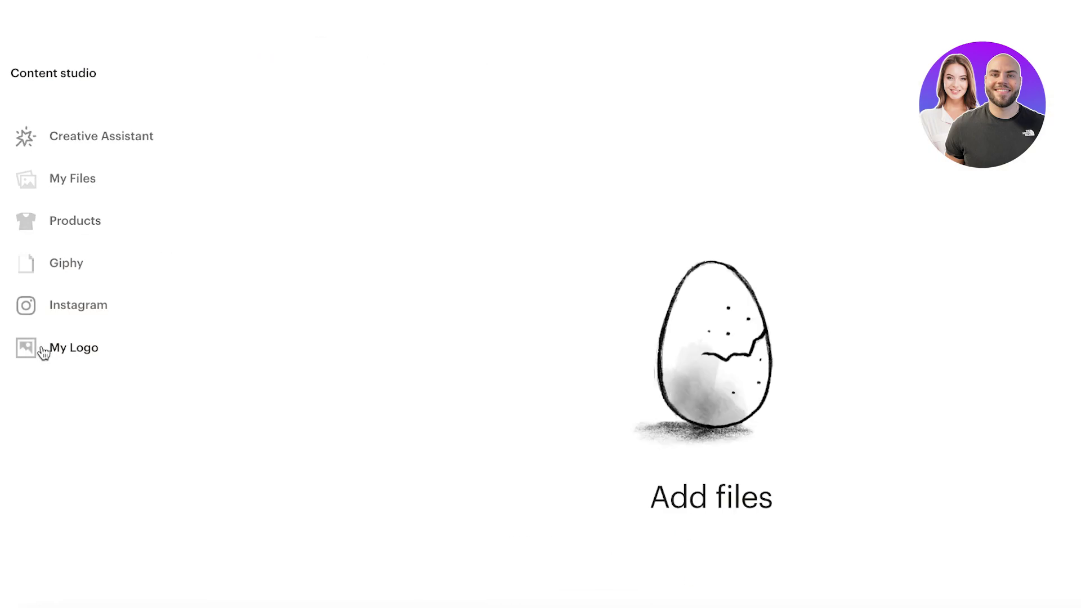
left_click(62, 307)
left_click(82, 185)
left_click(93, 133)
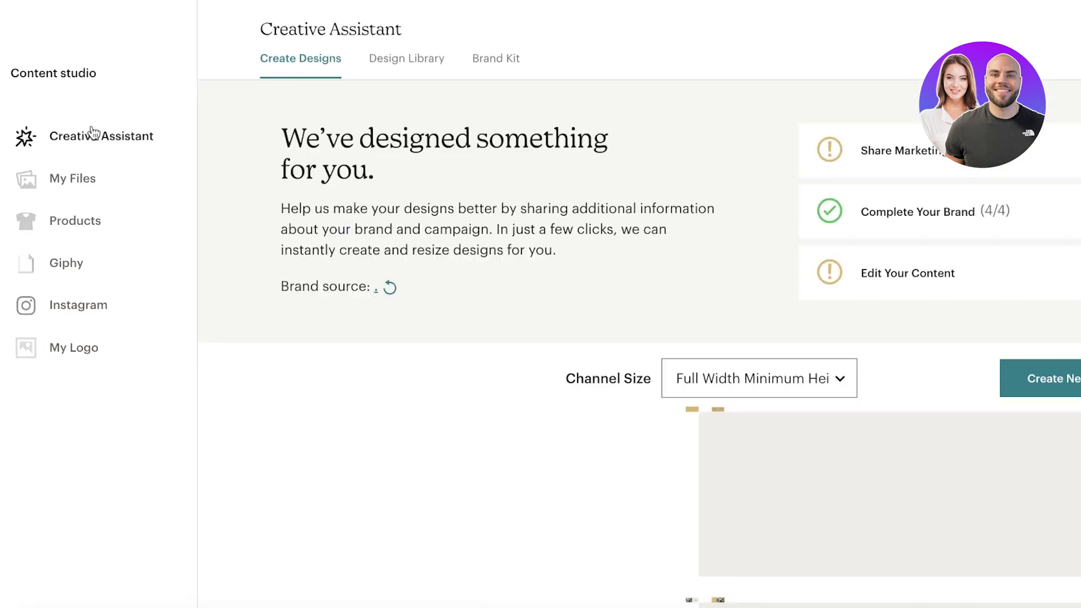
left_click(102, 179)
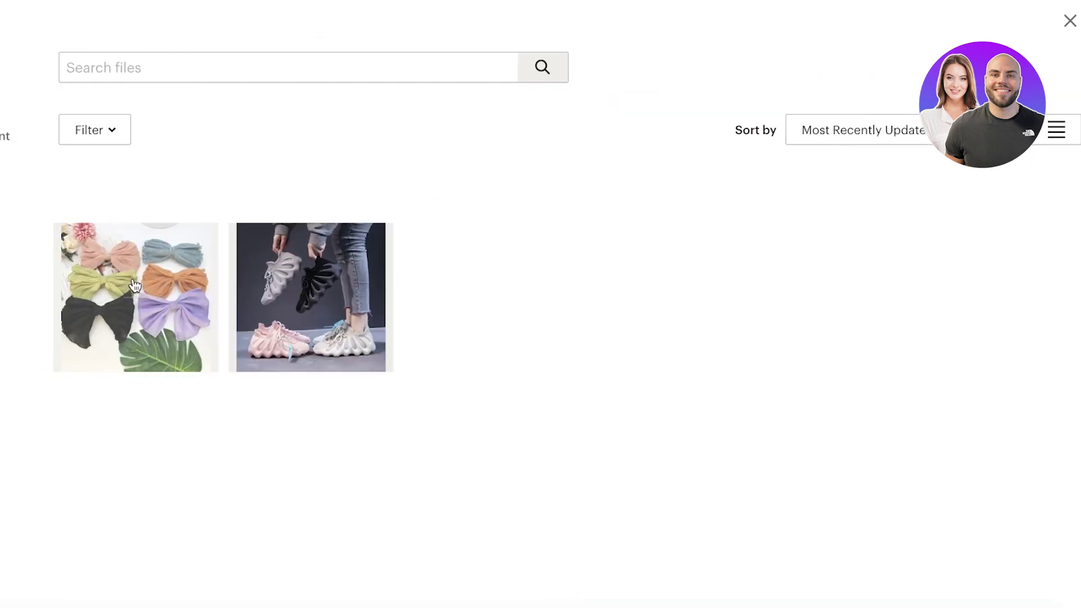
Select only the 800 × 800 sneaker photo from uploaded files to replace the banner.
left_click(134, 288)
left_click(310, 290)
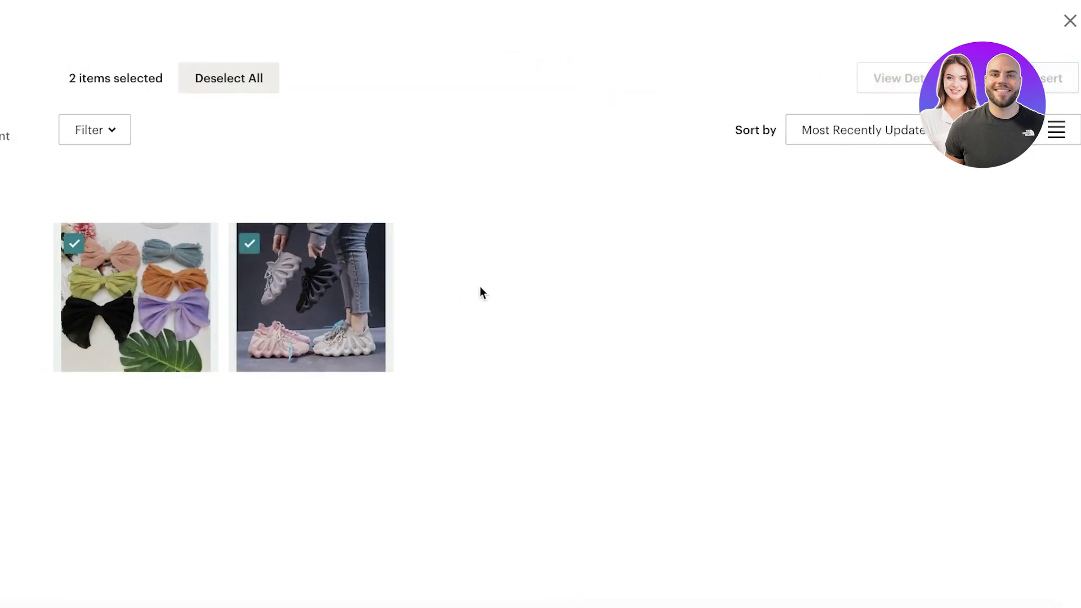
left_click(156, 302)
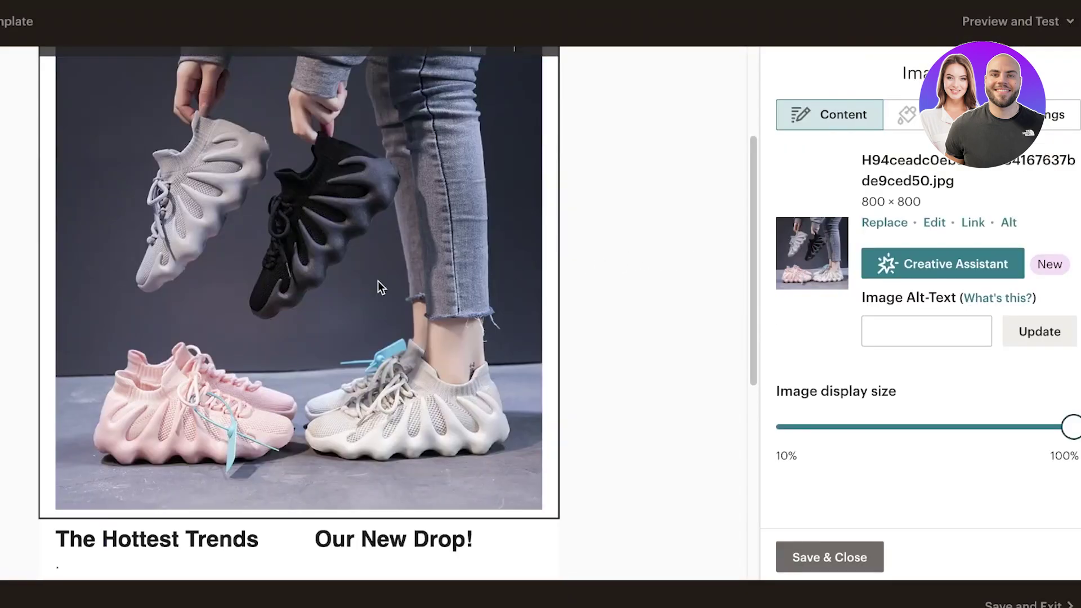
scroll(718, 271, "up", 3)
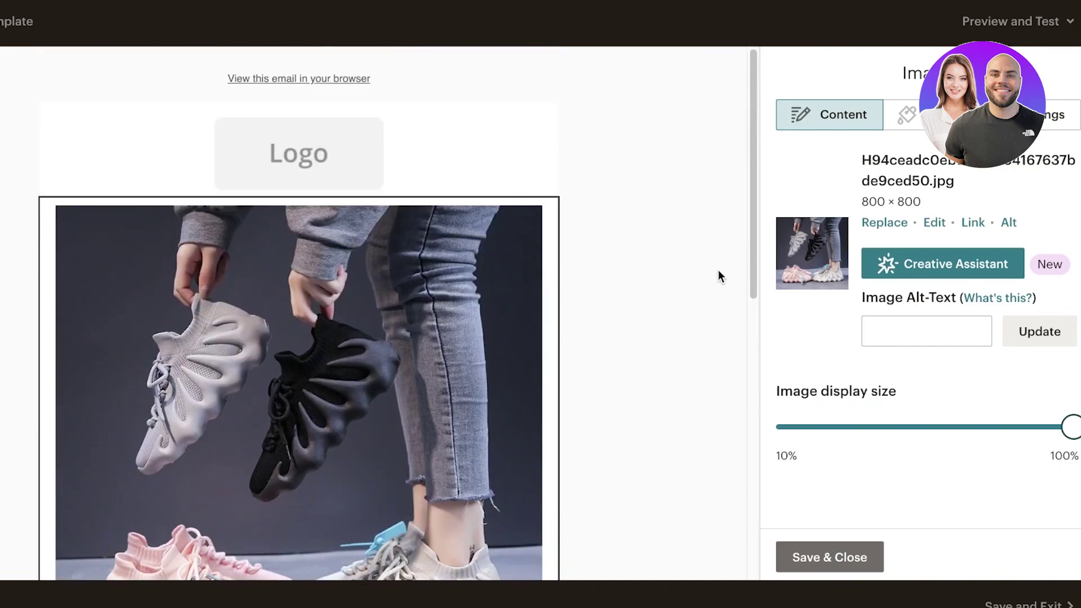
Keep the sneaker image centred and set it to display edge to edge.
scroll(713, 272, "down", 3)
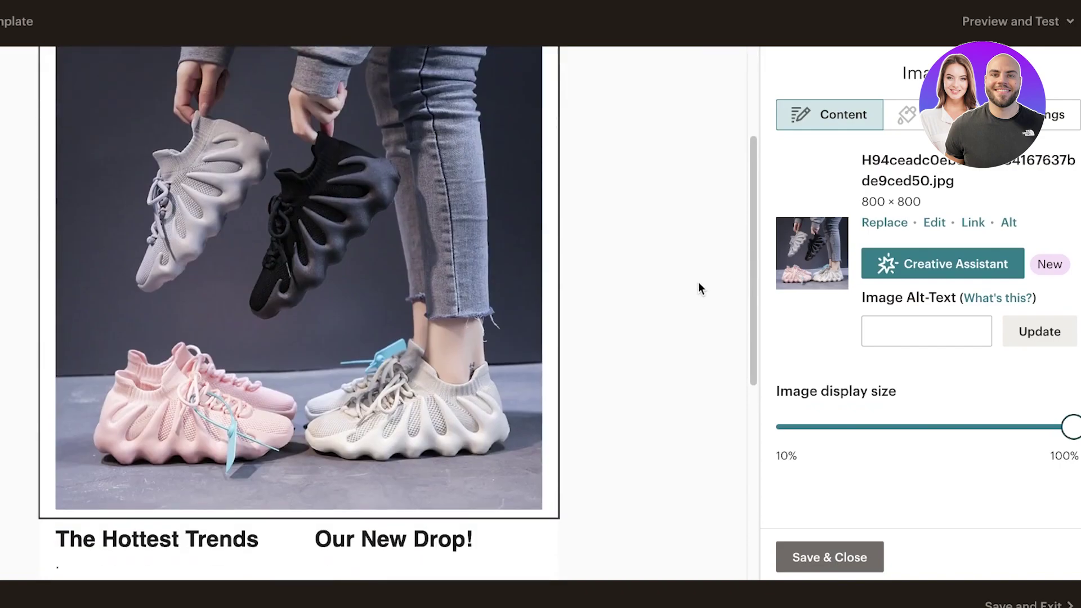
left_click_drag(1063, 428, 1069, 427)
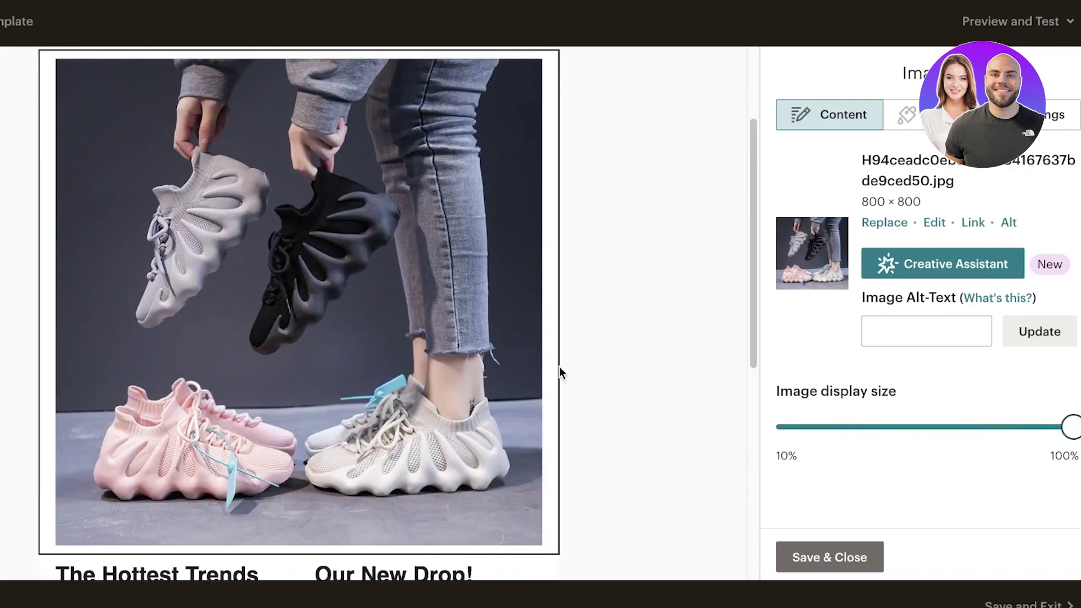
scroll(620, 339, "up", 3)
left_click(1055, 114)
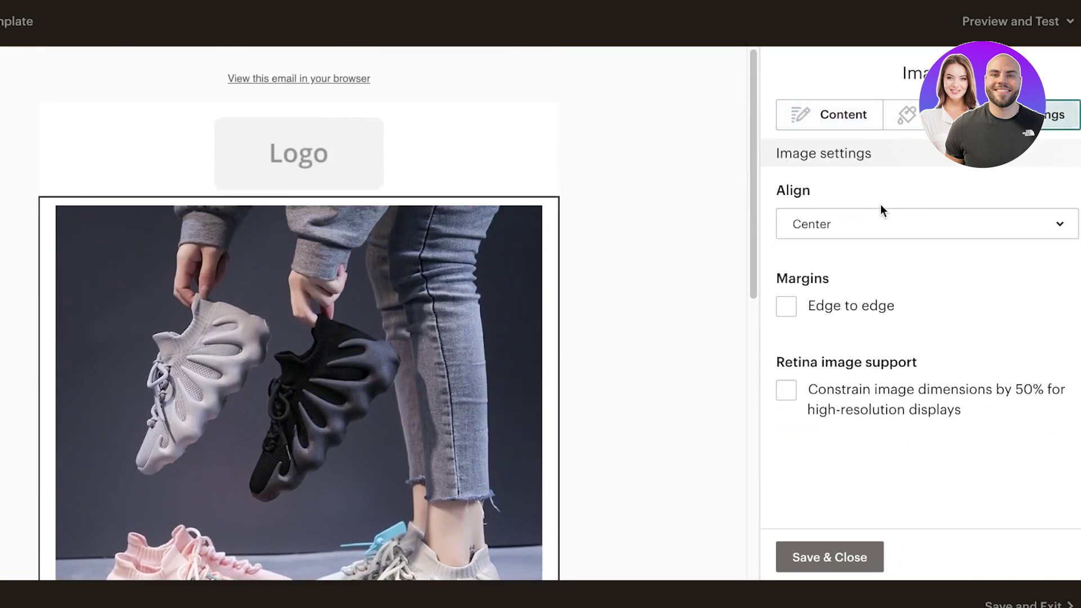
left_click(871, 235)
left_click(872, 235)
left_click(826, 312)
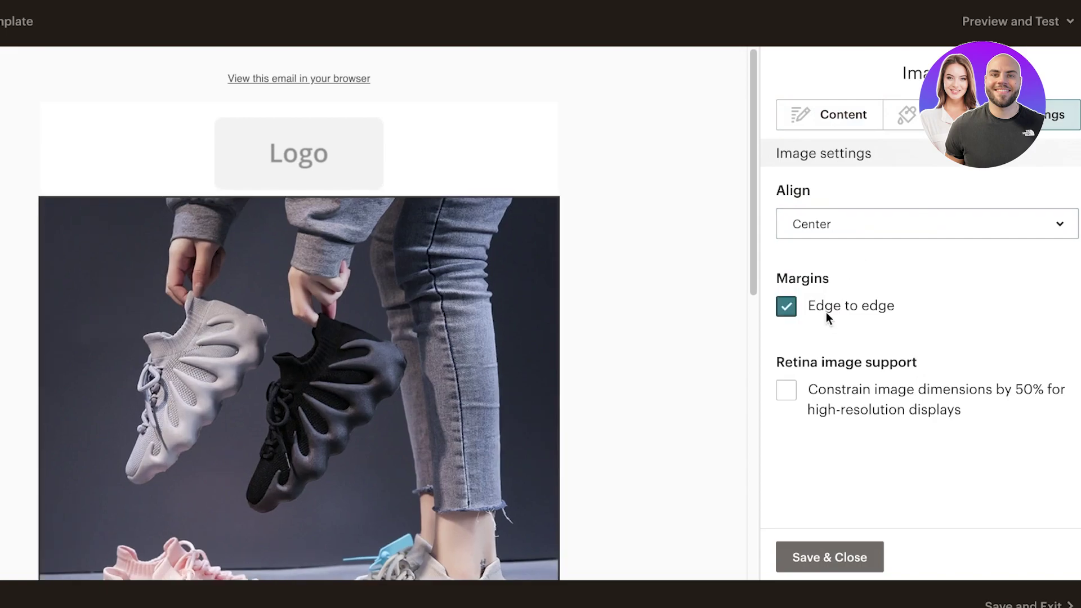
left_click(825, 312)
left_click(826, 311)
left_click(866, 394)
left_click(866, 394)
Set the image border to None with square corners, then save the image block.
left_click(907, 114)
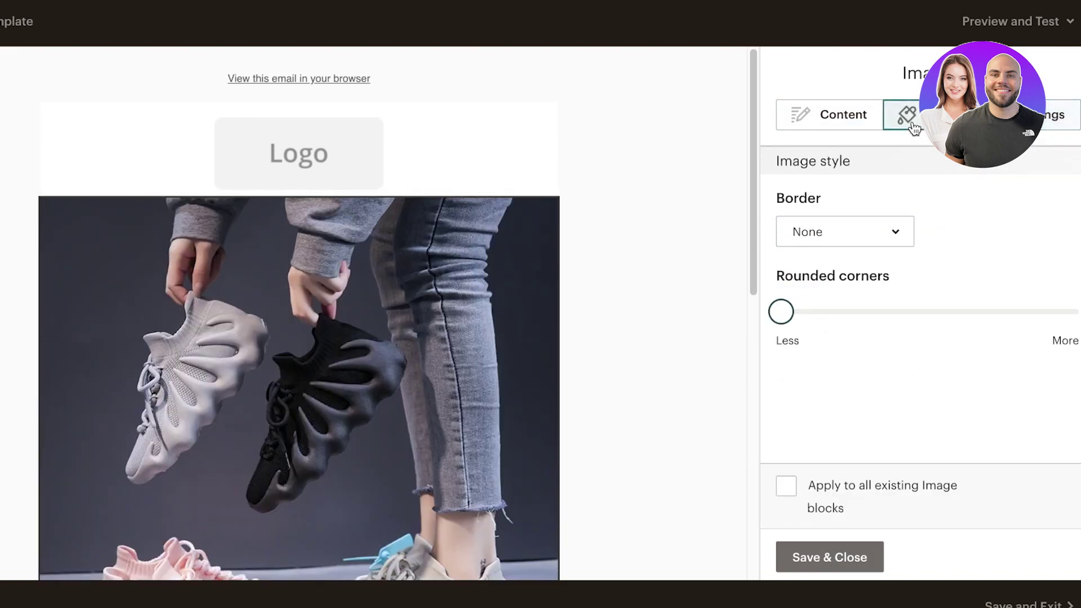
left_click(823, 234)
left_click(856, 313)
left_click(839, 244)
left_click(841, 273)
left_click_drag(813, 307, 650, 374)
left_click_drag(579, 330, 683, 300)
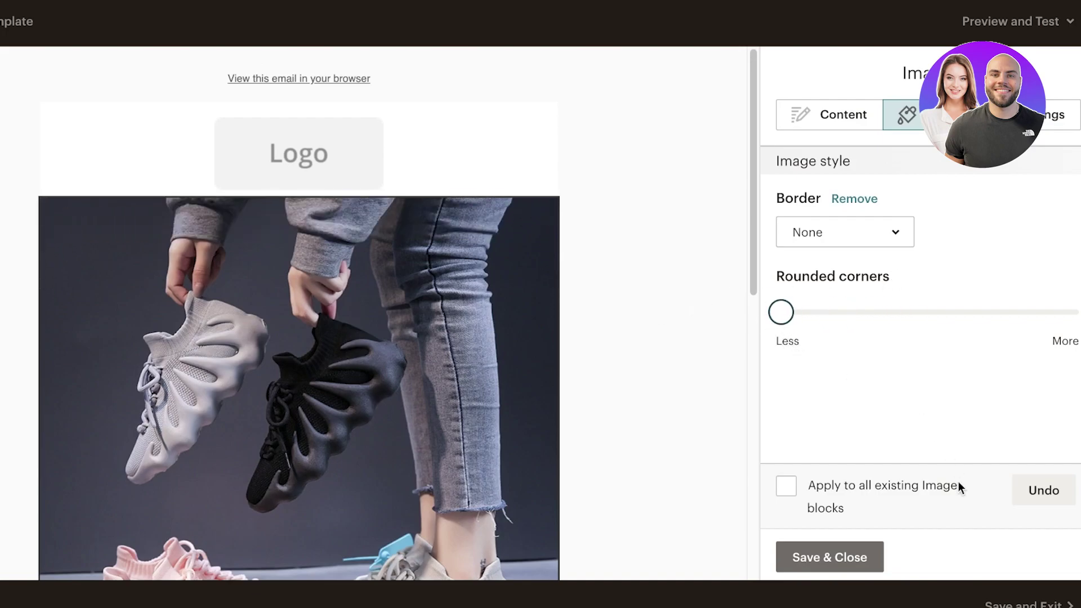
left_click(832, 127)
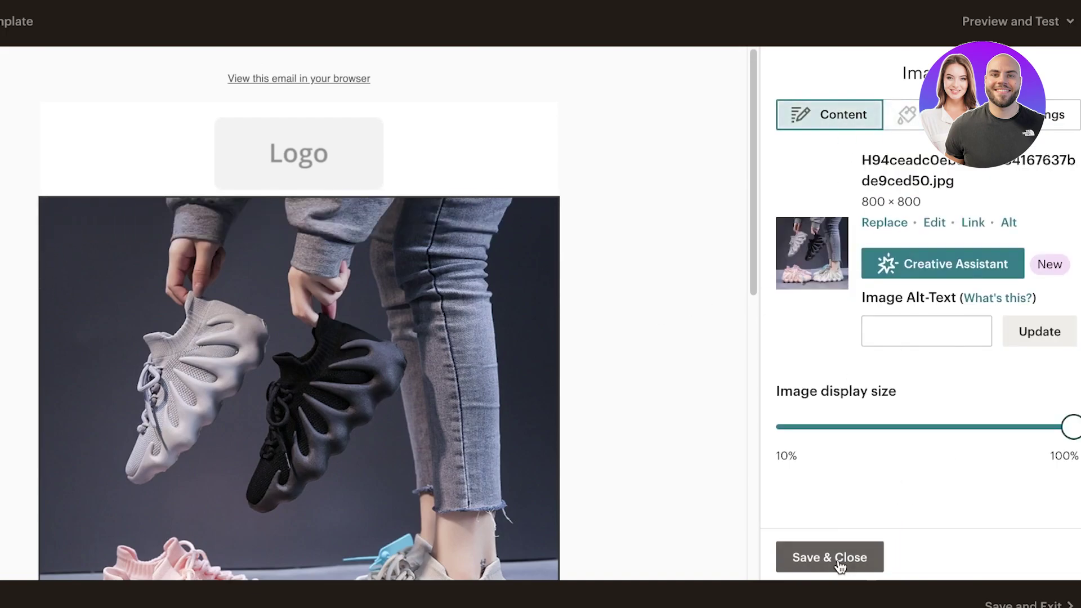
left_click(833, 556)
scroll(345, 326, "down", 15)
scroll(394, 178, "up", 14)
Scroll through the Creative Assistant's suggested designs for the sneaker image, then close it.
left_click(395, 181)
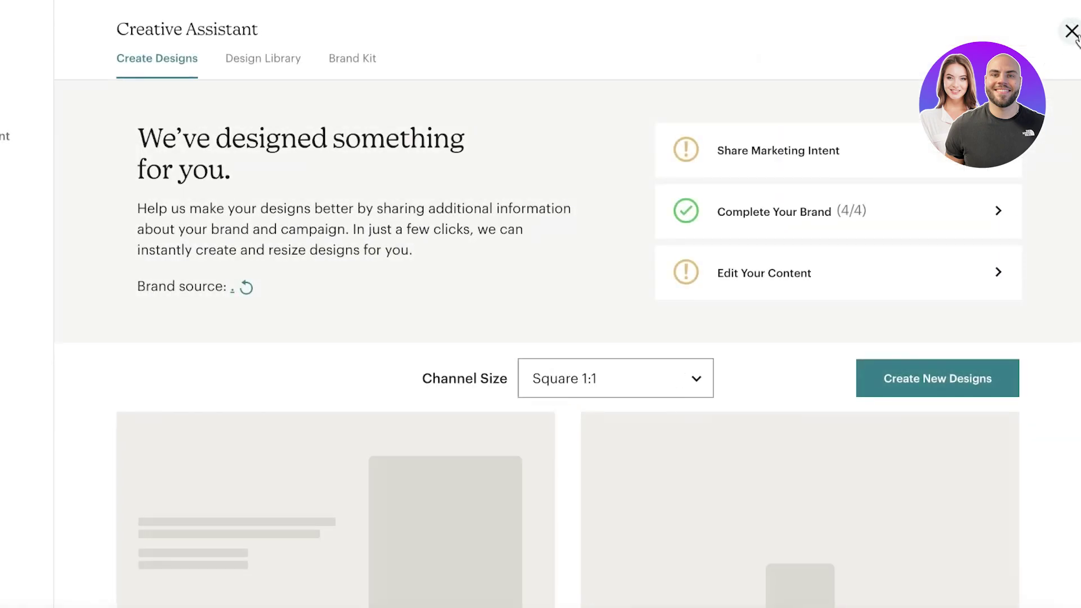
scroll(503, 363, "down", 7)
scroll(350, 293, "up", 4)
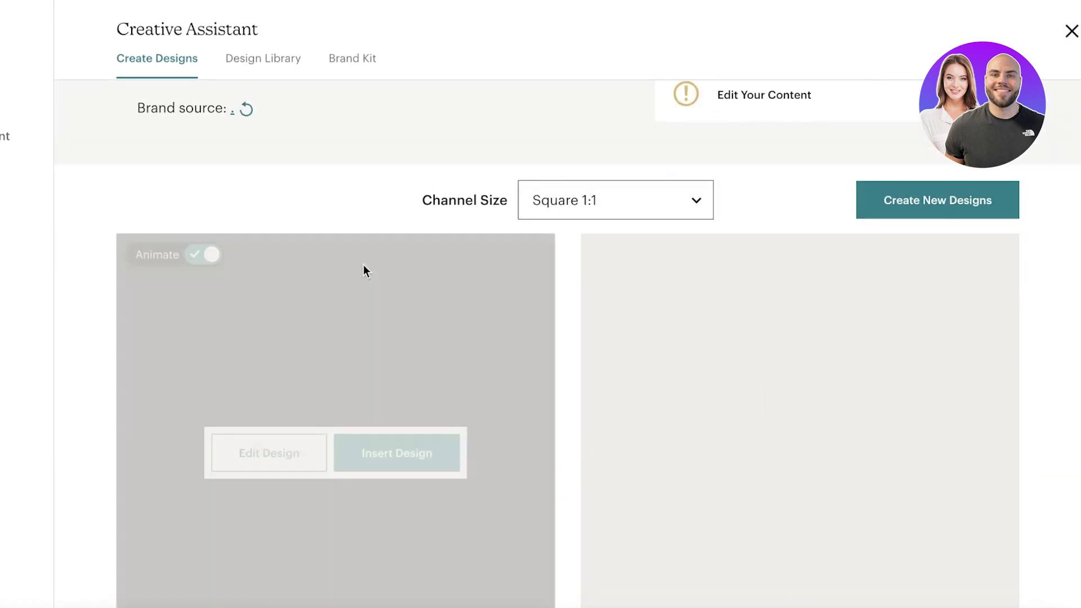
scroll(588, 428, "down", 6)
scroll(188, 314, "up", 3)
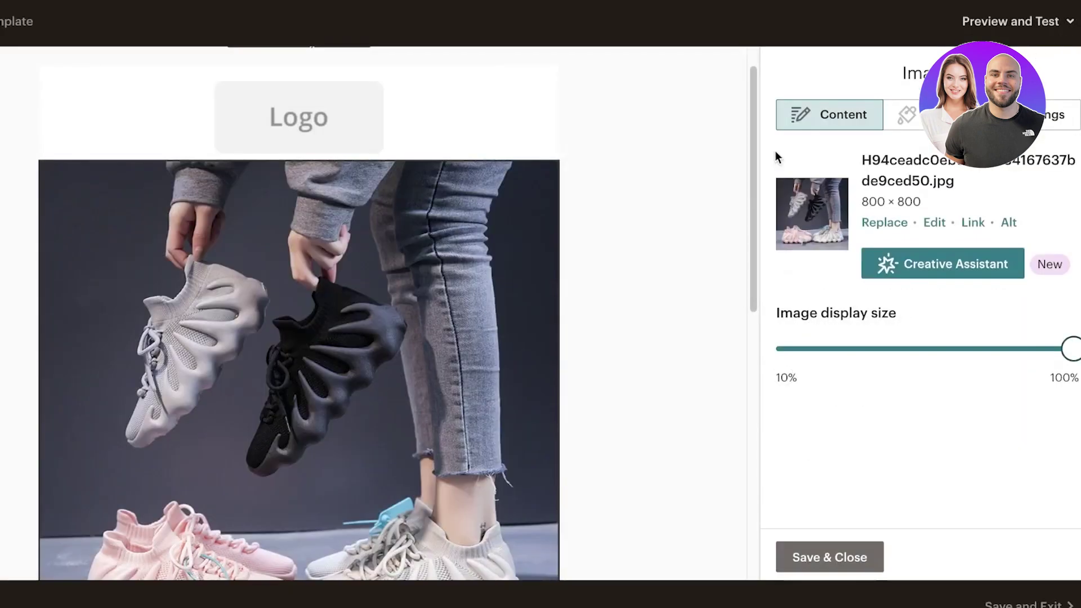
scroll(371, 331, "down", 1)
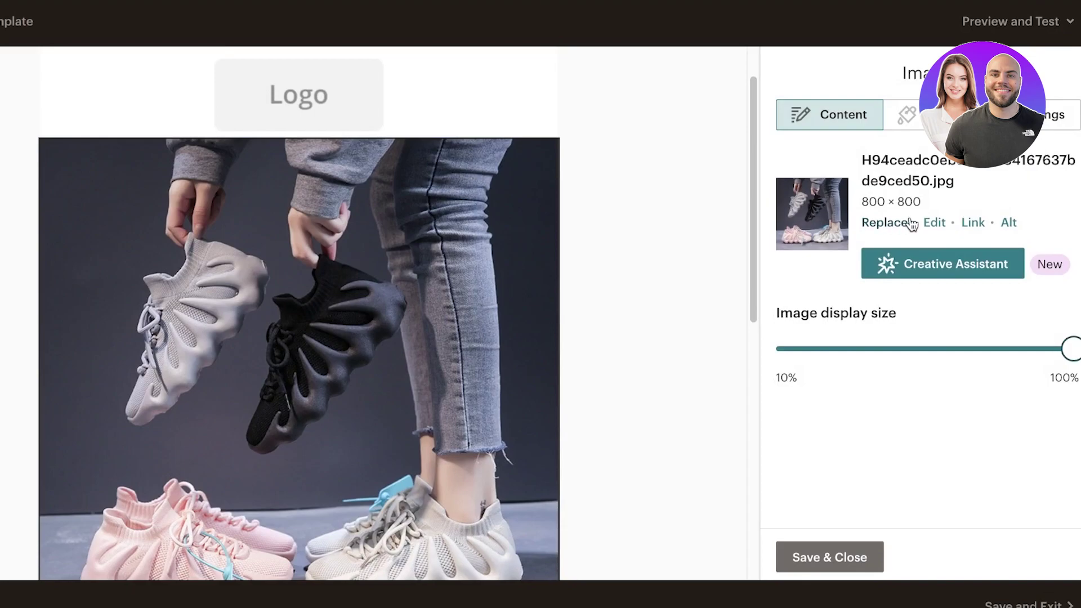
Crop the sneaker photo to 16:9 (800 × 450) over the shoes and save the block.
left_click(930, 225)
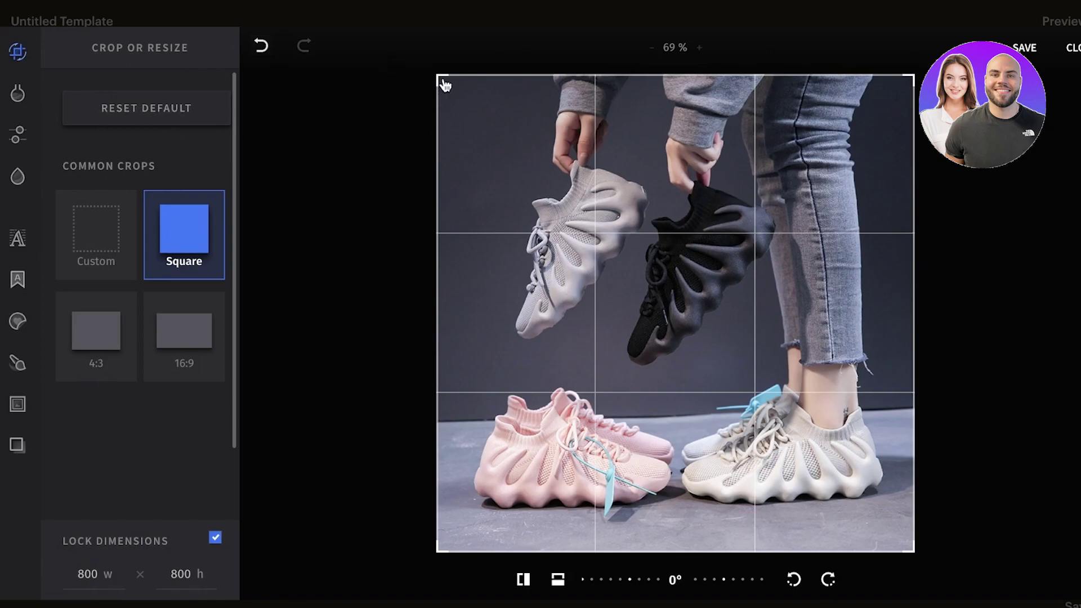
left_click_drag(439, 81, 467, 105)
left_click(94, 224)
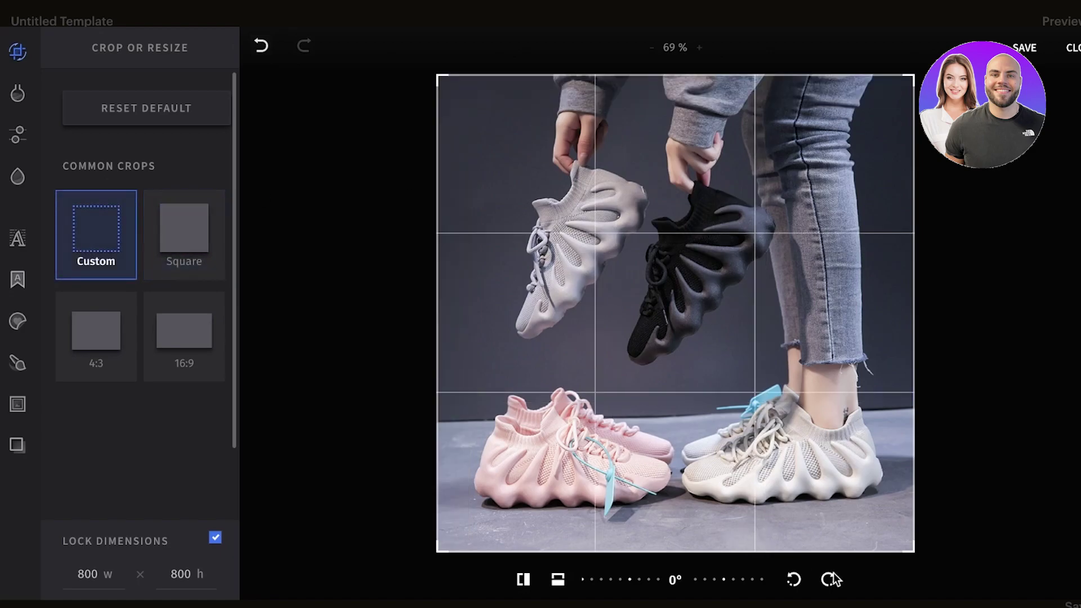
left_click(202, 336)
left_click_drag(649, 298, 651, 427)
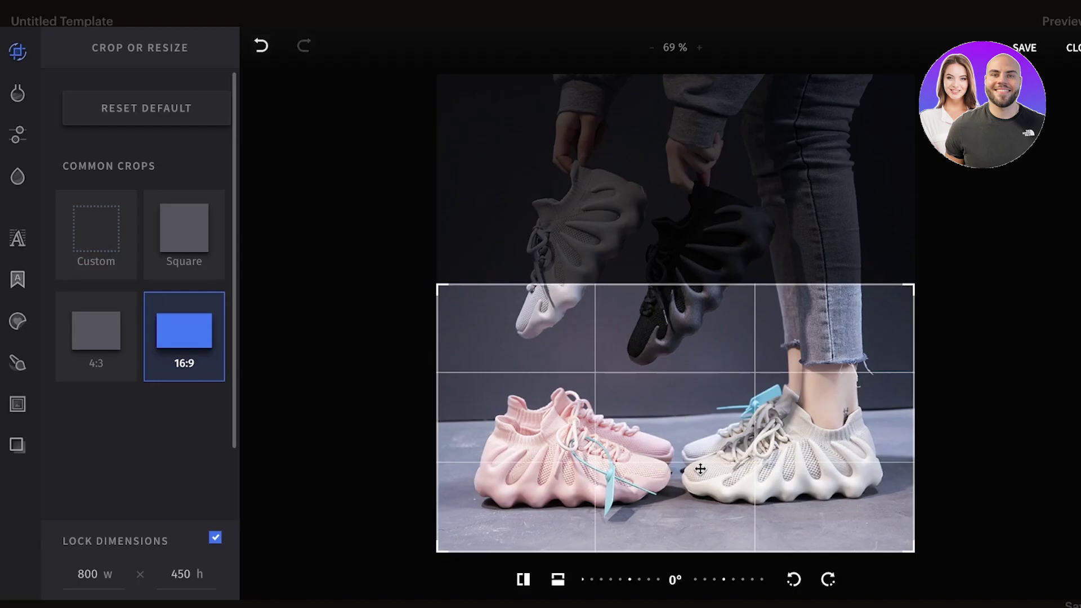
left_click(1051, 54)
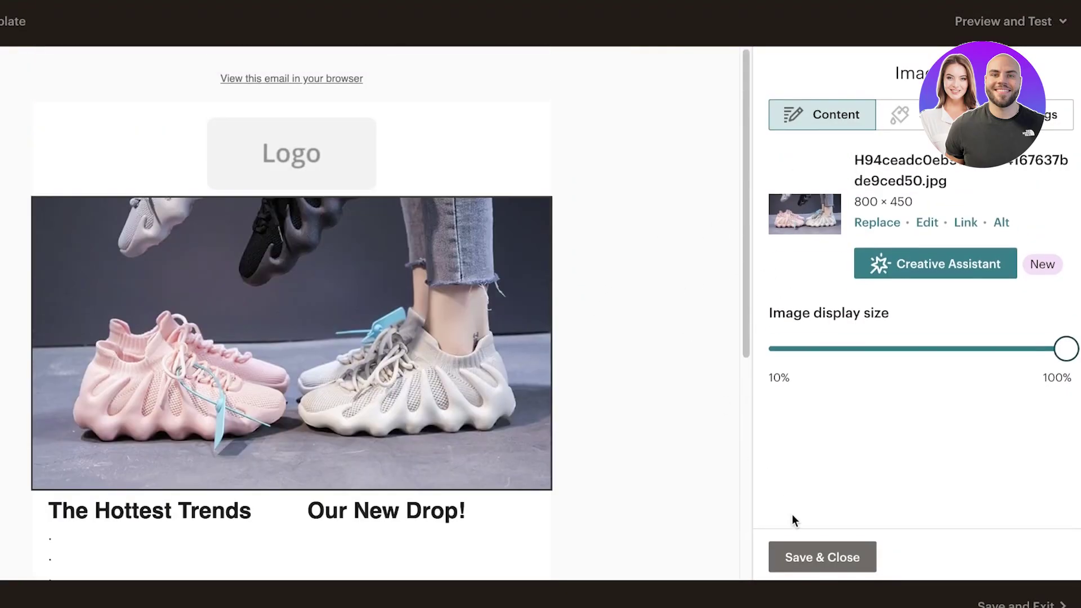
left_click(809, 558)
Open Creative Assistant on the logo block, skip objective and text, and generate designs.
scroll(490, 304, "down", 3)
scroll(499, 281, "up", 3)
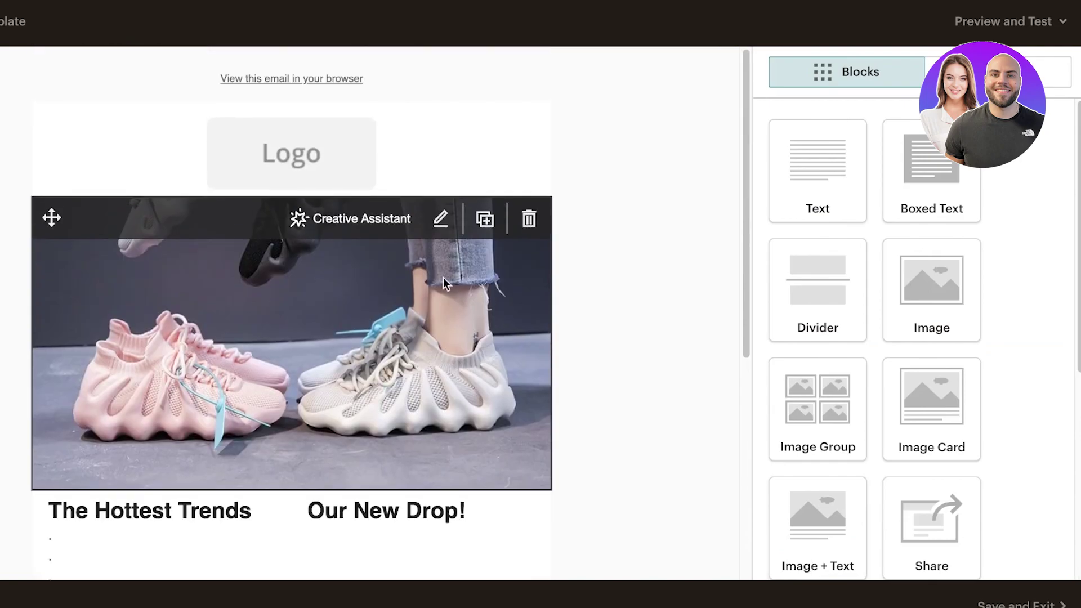
left_click(301, 168)
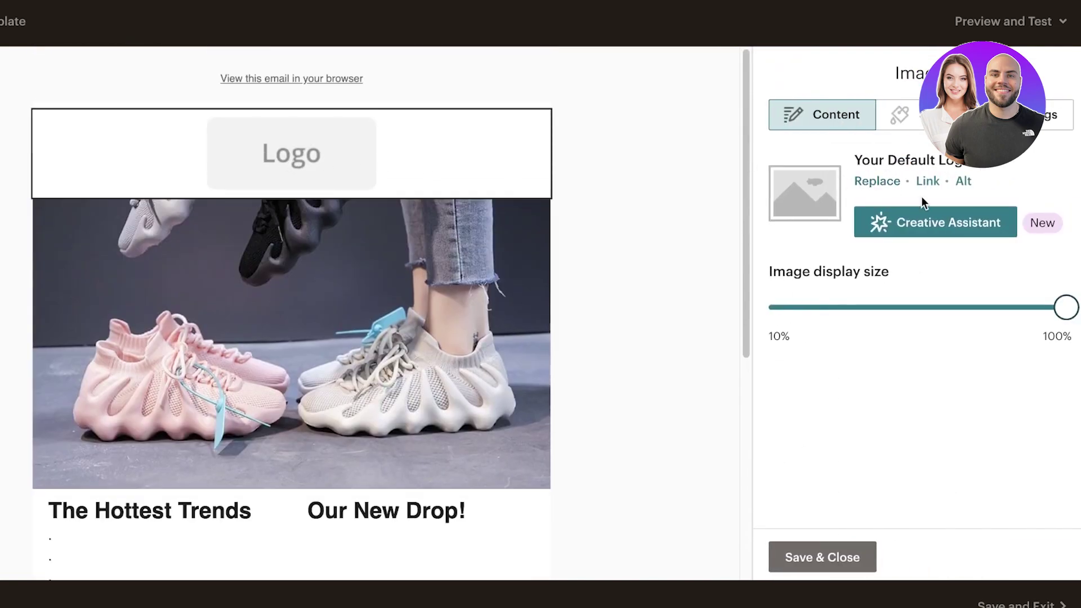
left_click(1001, 235)
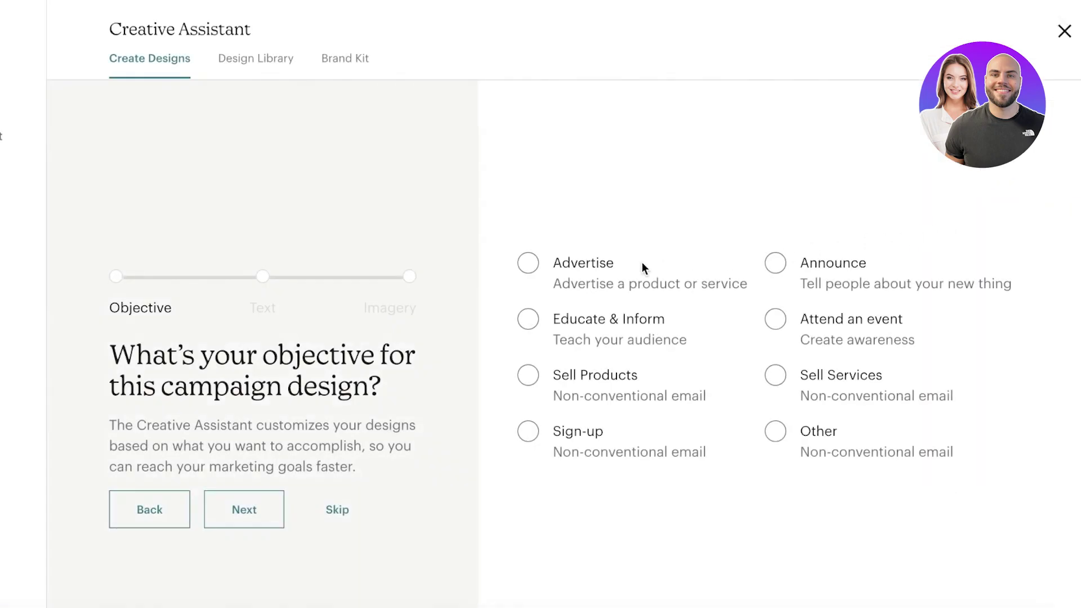
left_click(334, 516)
left_click(333, 516)
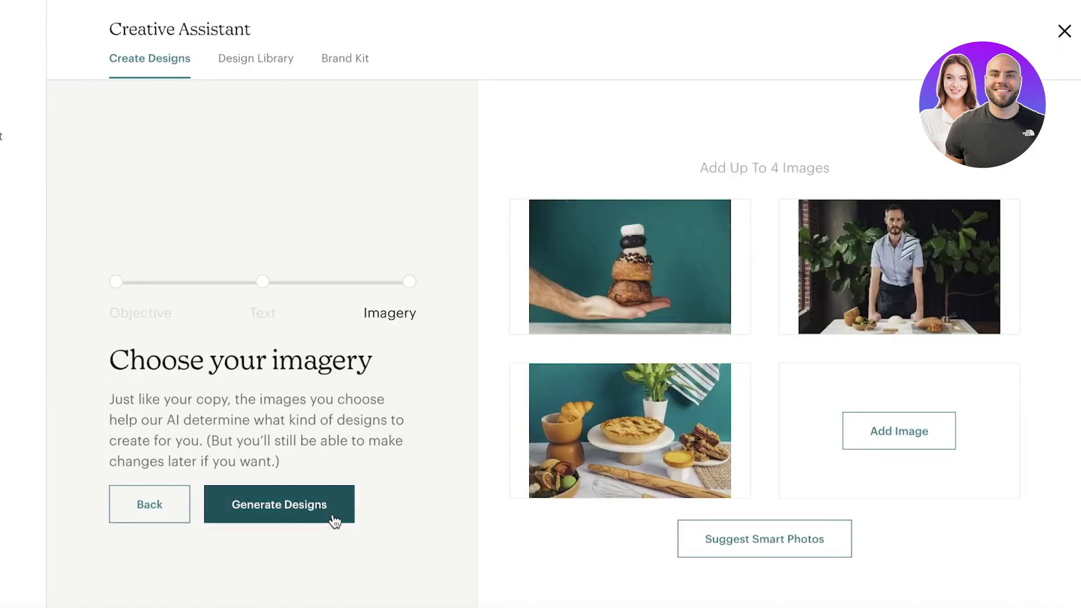
left_click(333, 516)
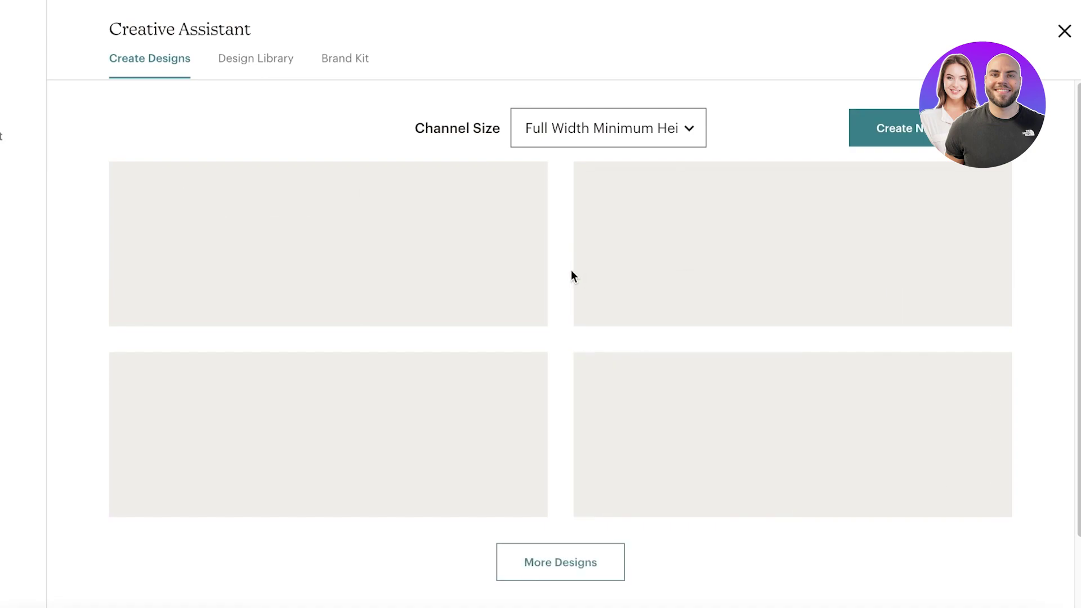
Browse the generated Sawyer's Bakeshop designs, then open the Design Library.
scroll(570, 275, "down", 1)
mouse_move(694, 254)
scroll(619, 282, "down", 3)
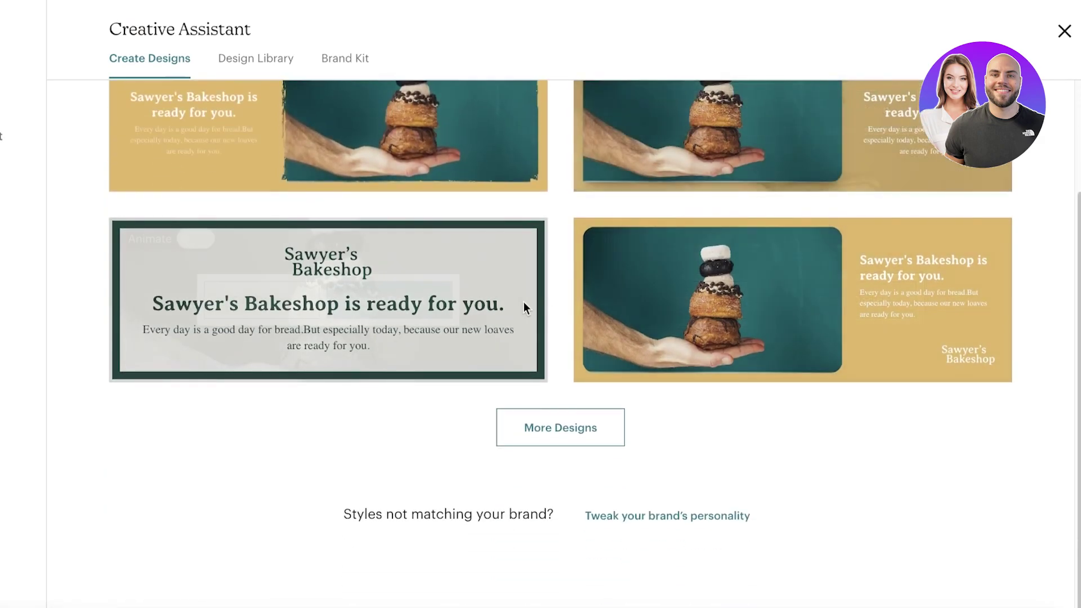
scroll(675, 225, "up", 3)
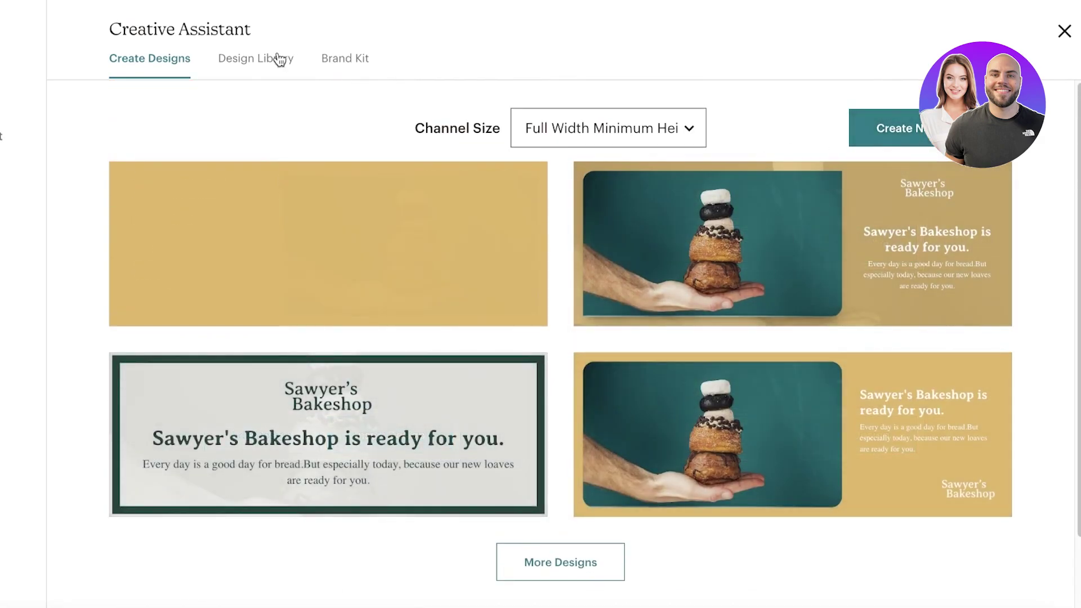
left_click(277, 58)
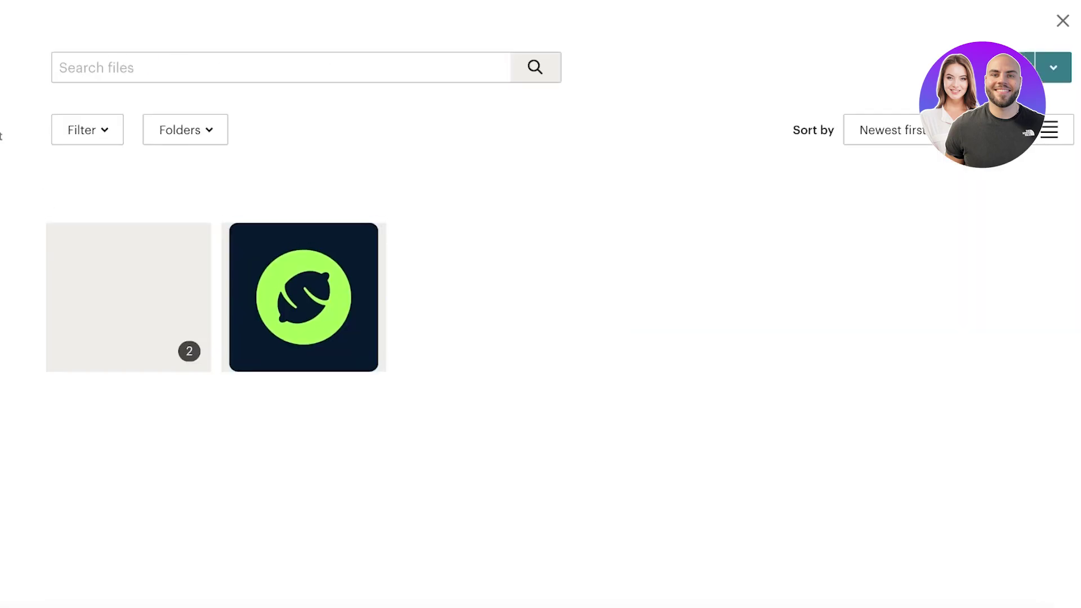
Insert the green logo, set its display size to 10%, and save the block.
left_click(349, 284)
left_click(1051, 78)
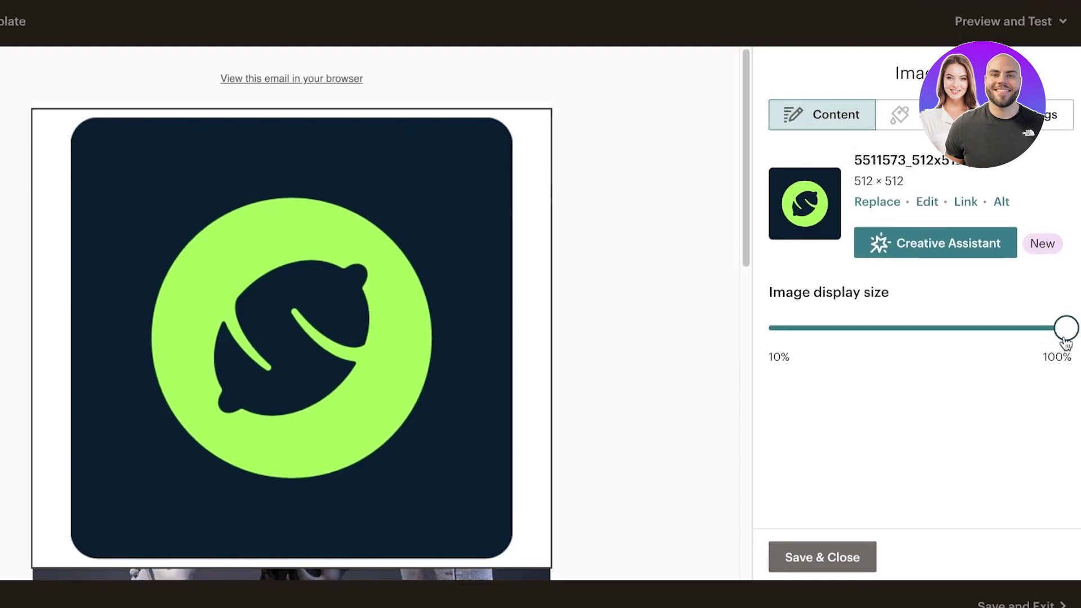
left_click_drag(1065, 330, 775, 332)
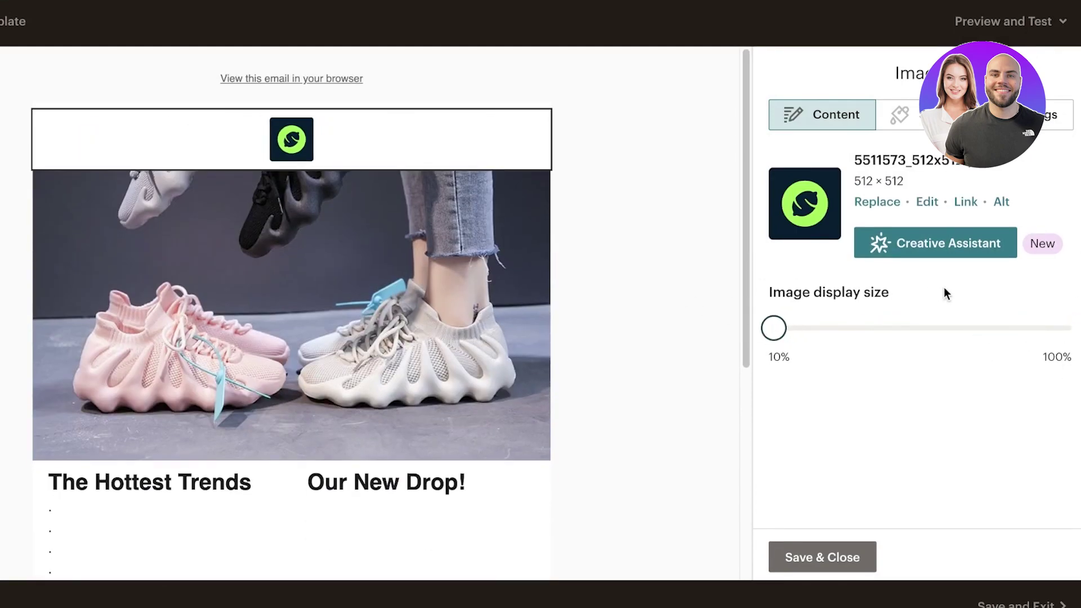
left_click(836, 555)
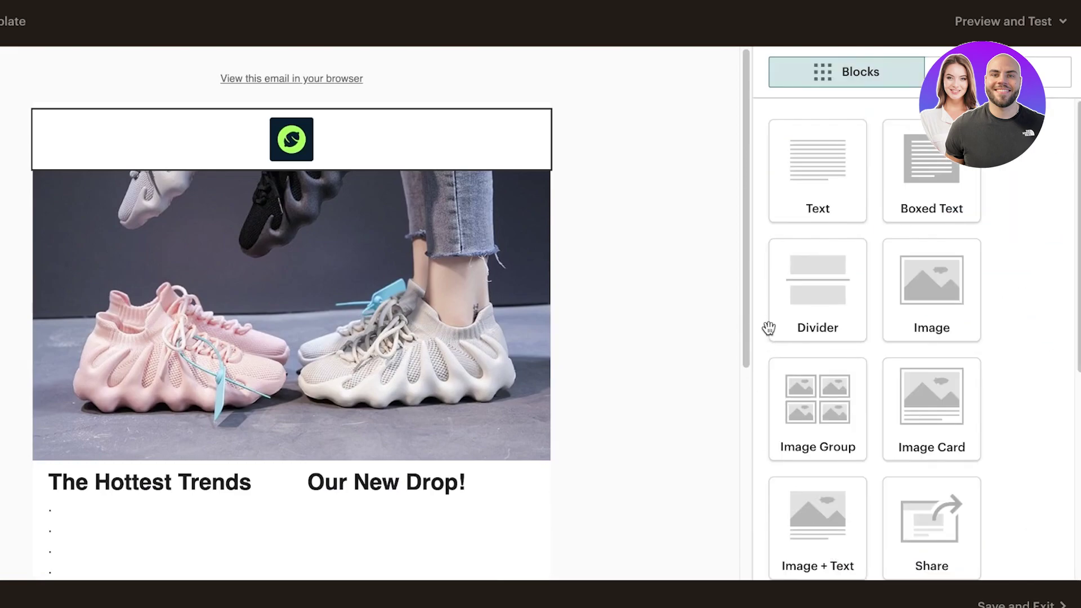
Add an empty Image block below the two-column headings text block.
scroll(610, 225, "down", 6)
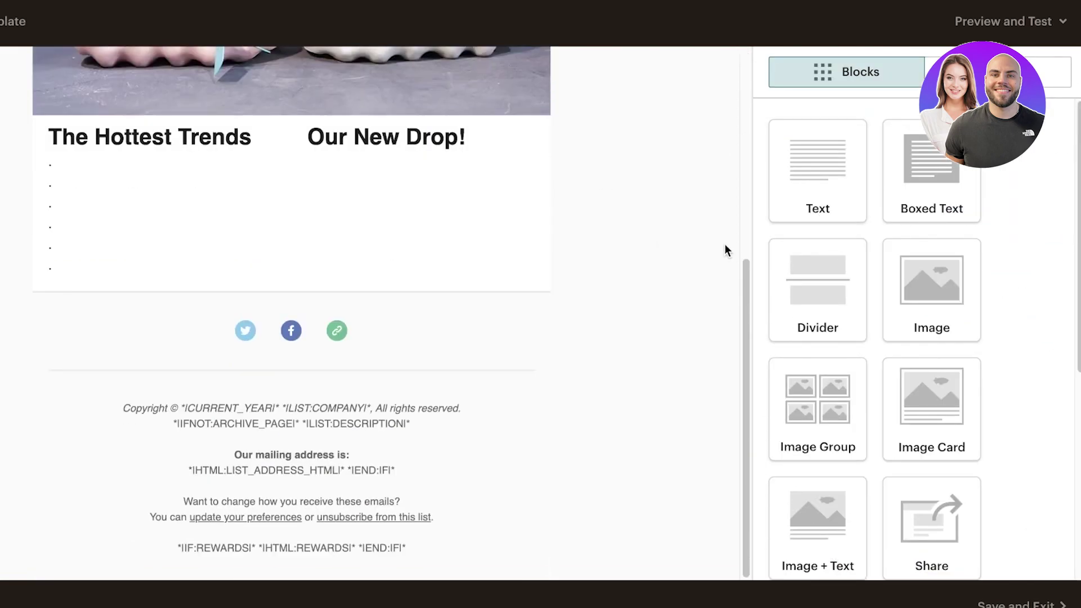
scroll(524, 268, "up", 6)
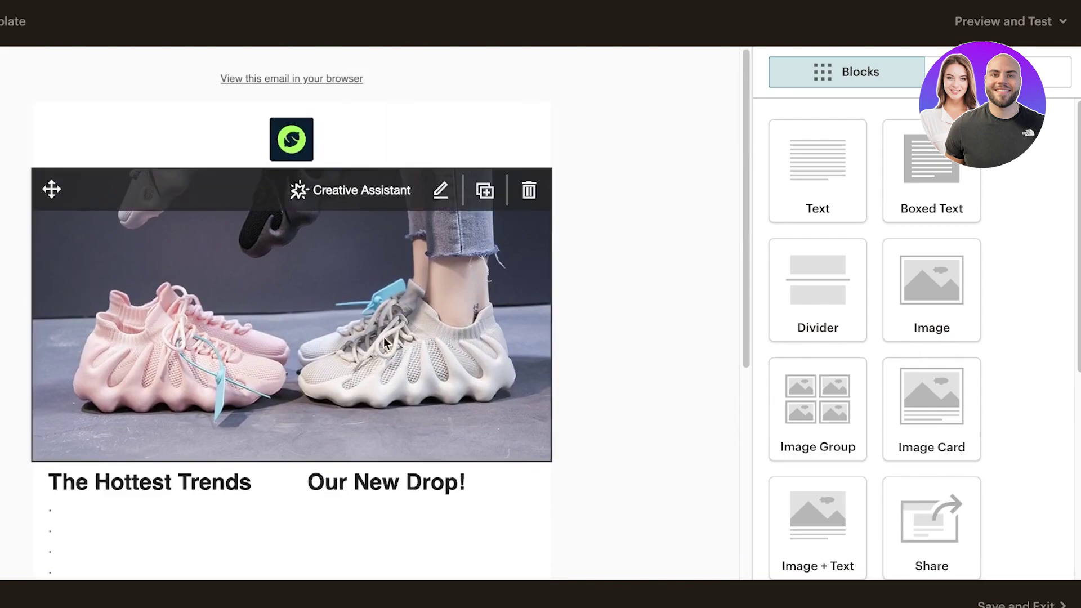
scroll(433, 224, "down", 6)
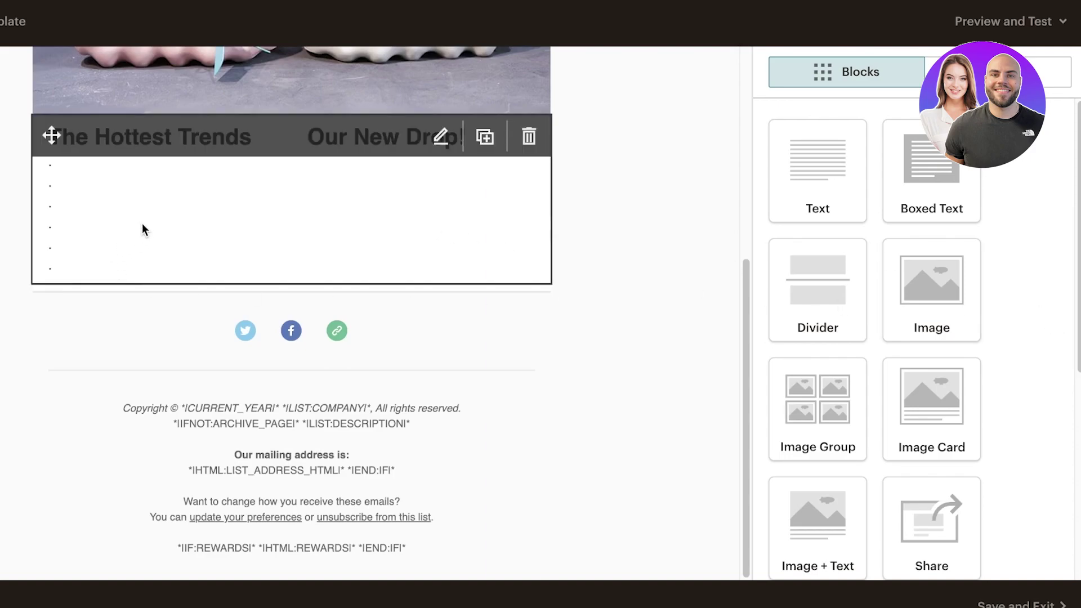
left_click_drag(935, 277, 211, 264)
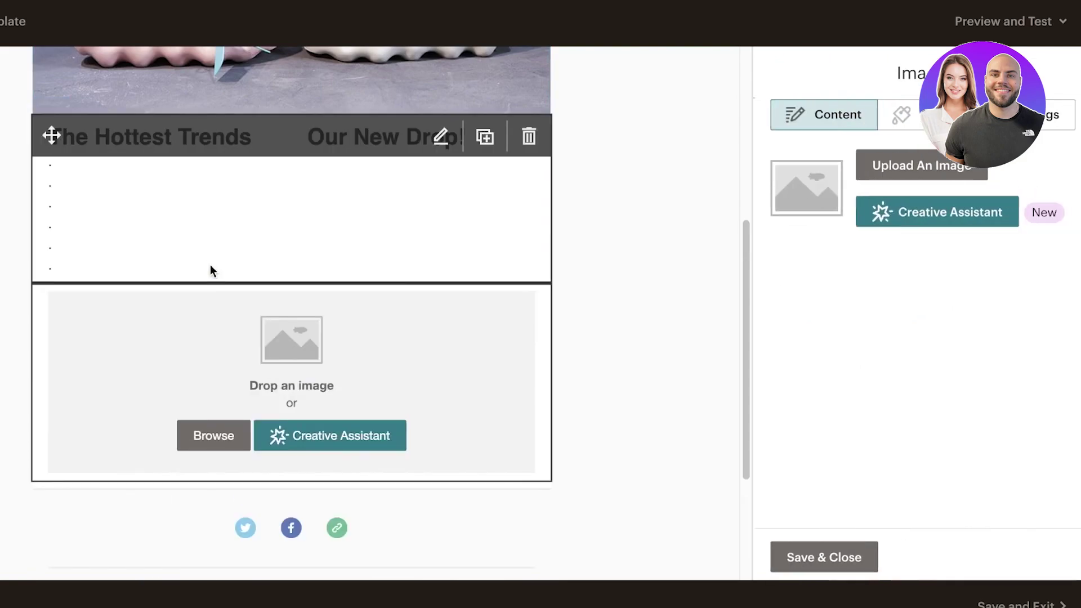
Review the image's settings and style options, keeping it centred with no border, and save it.
left_click(1043, 125)
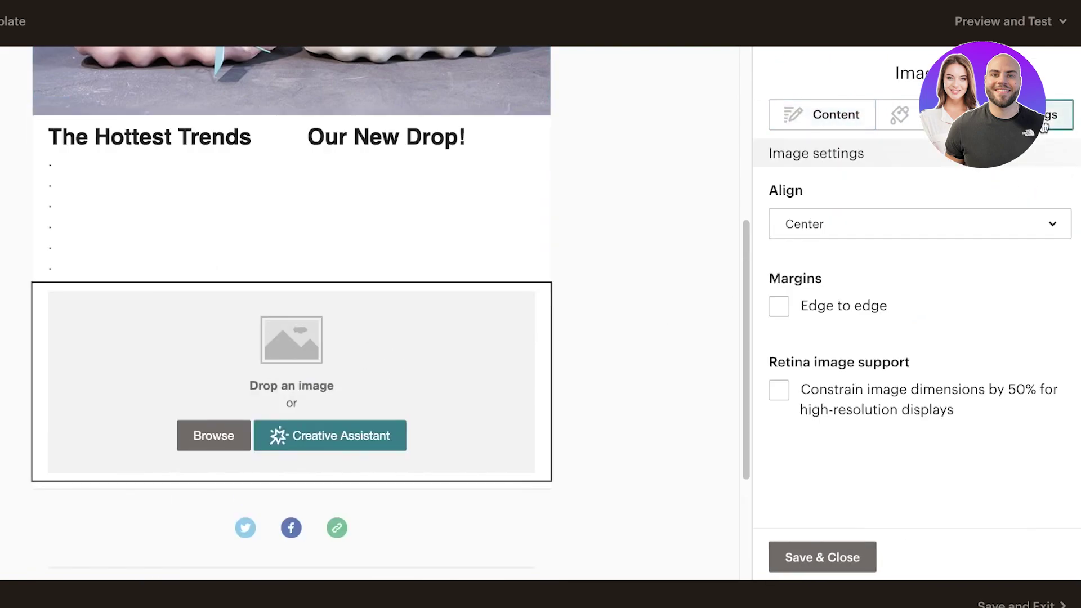
left_click(932, 236)
left_click(932, 234)
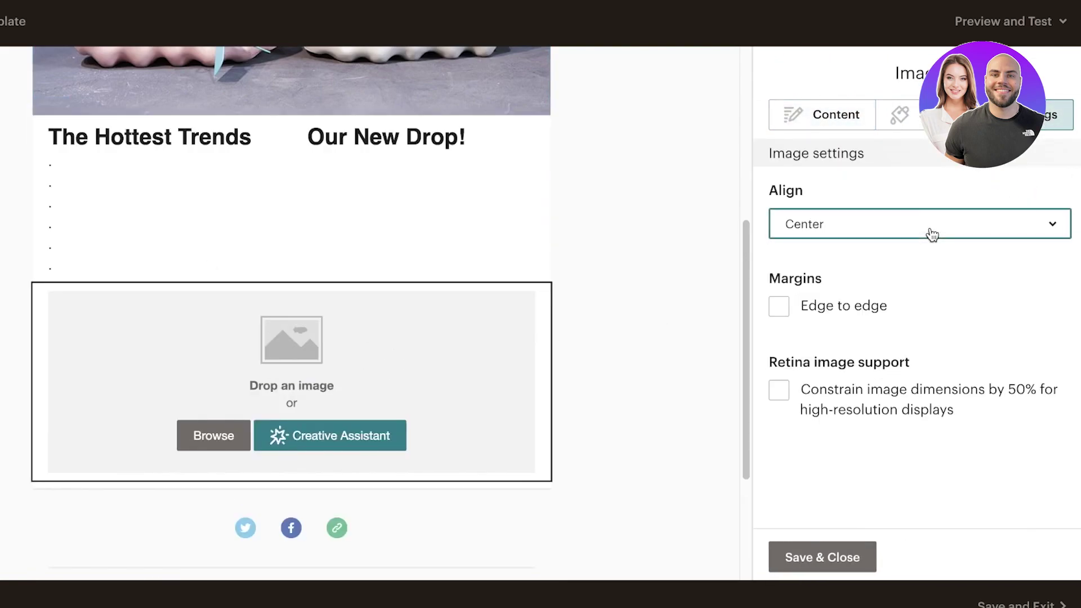
left_click(899, 115)
left_click(849, 231)
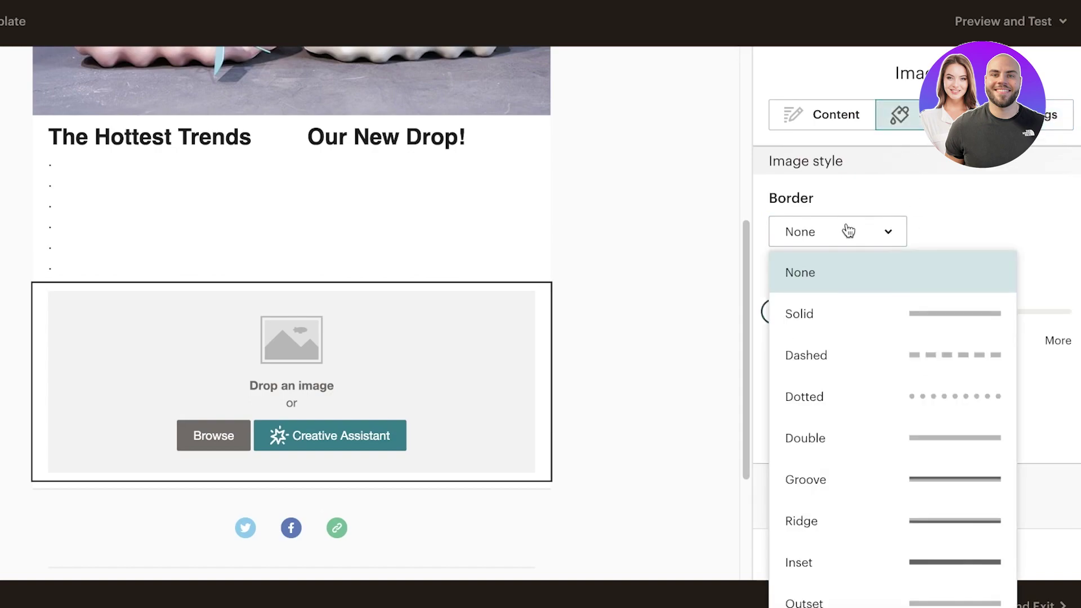
left_click(819, 110)
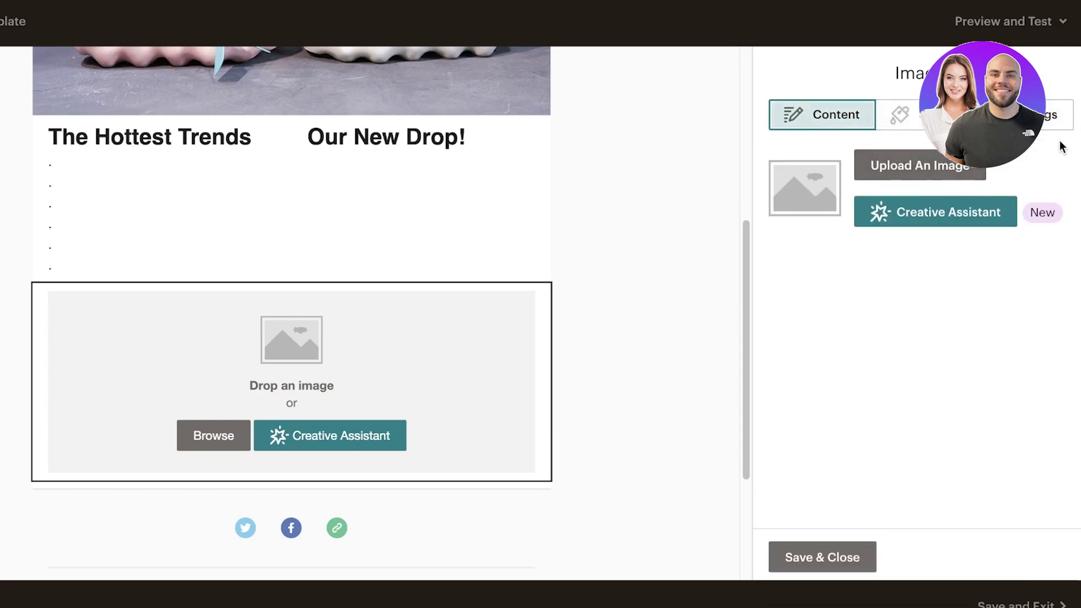
left_click(1056, 119)
left_click(814, 121)
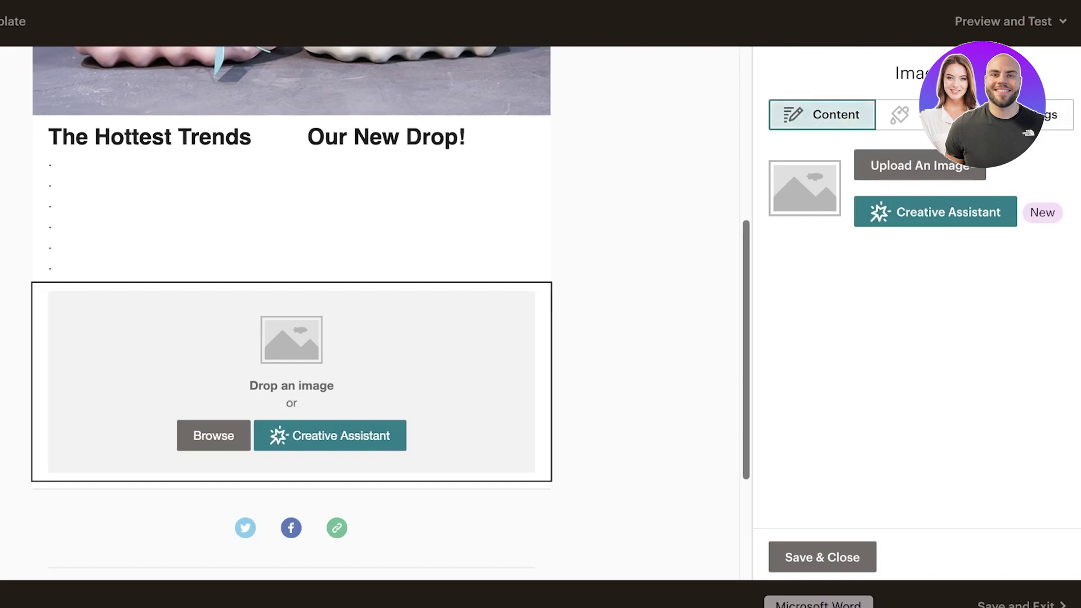
left_click(810, 557)
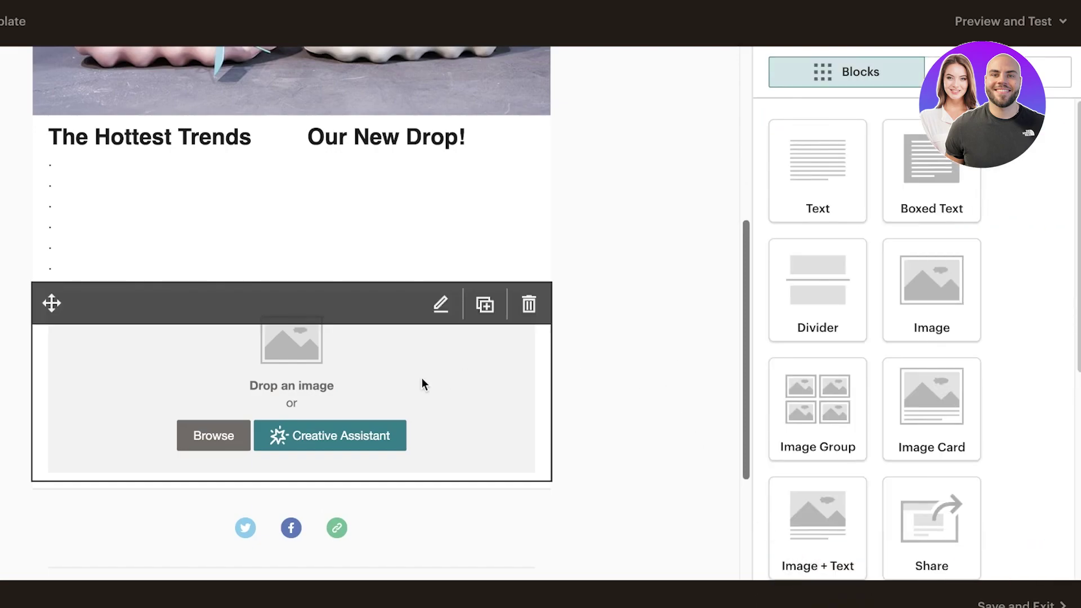
Duplicate the empty image block, then delete both copies, confirming each deletion.
left_click(485, 301)
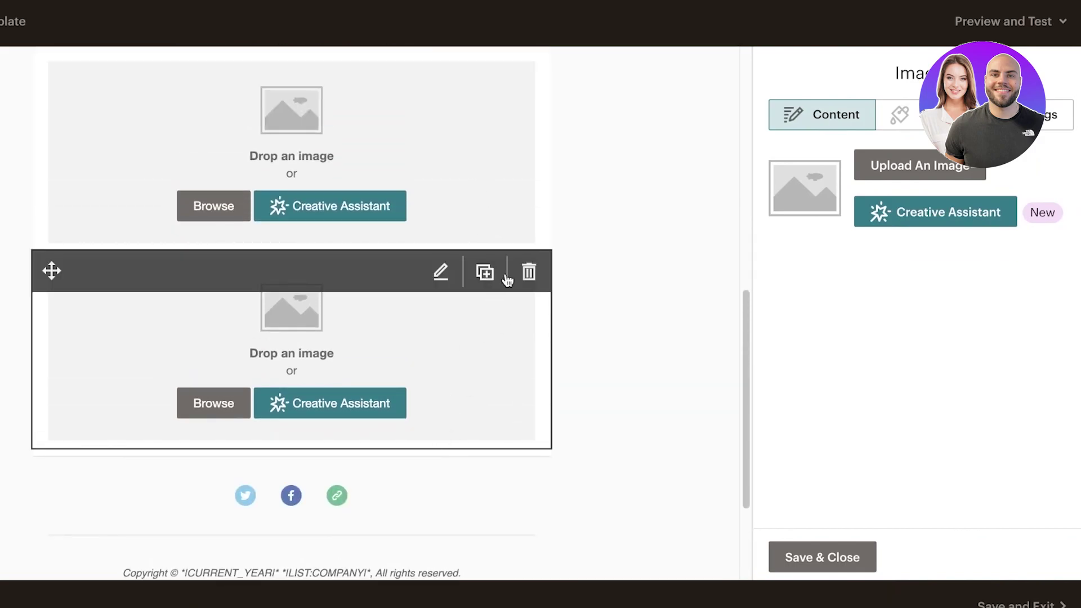
left_click(530, 270)
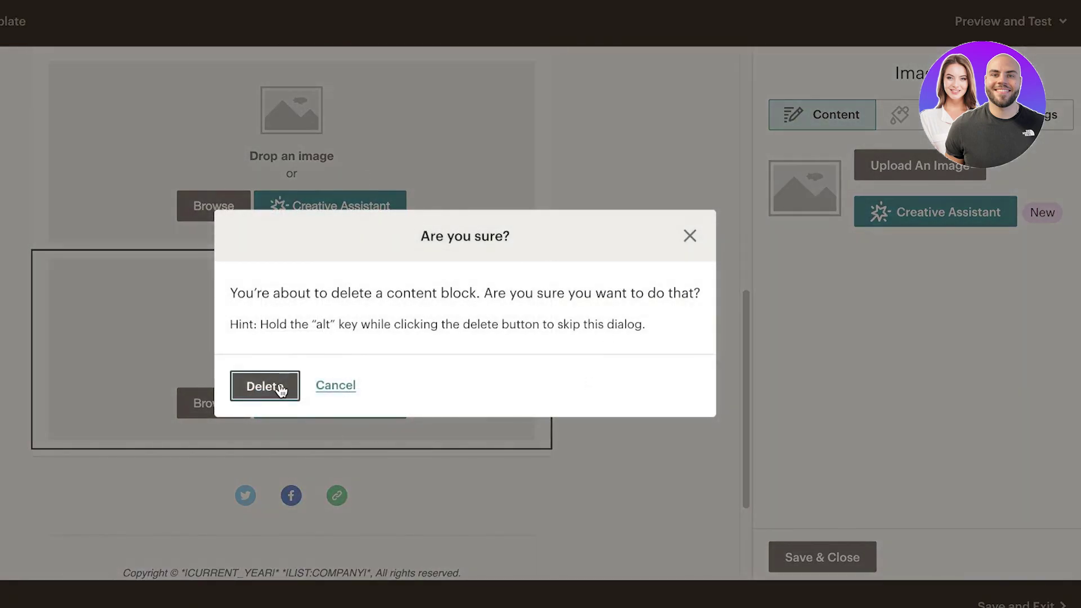
left_click(264, 386)
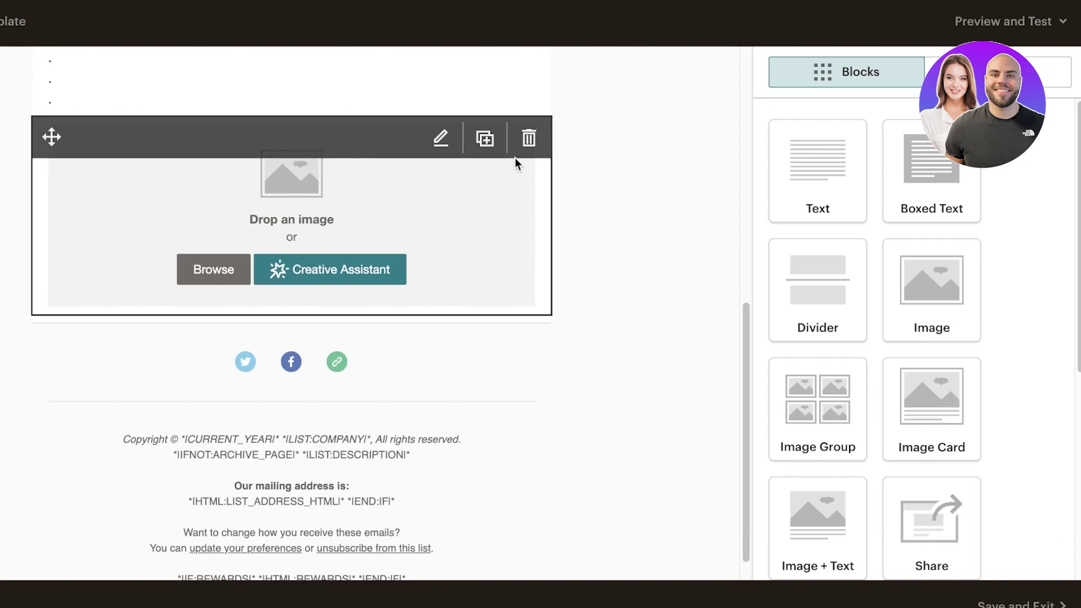
left_click(528, 138)
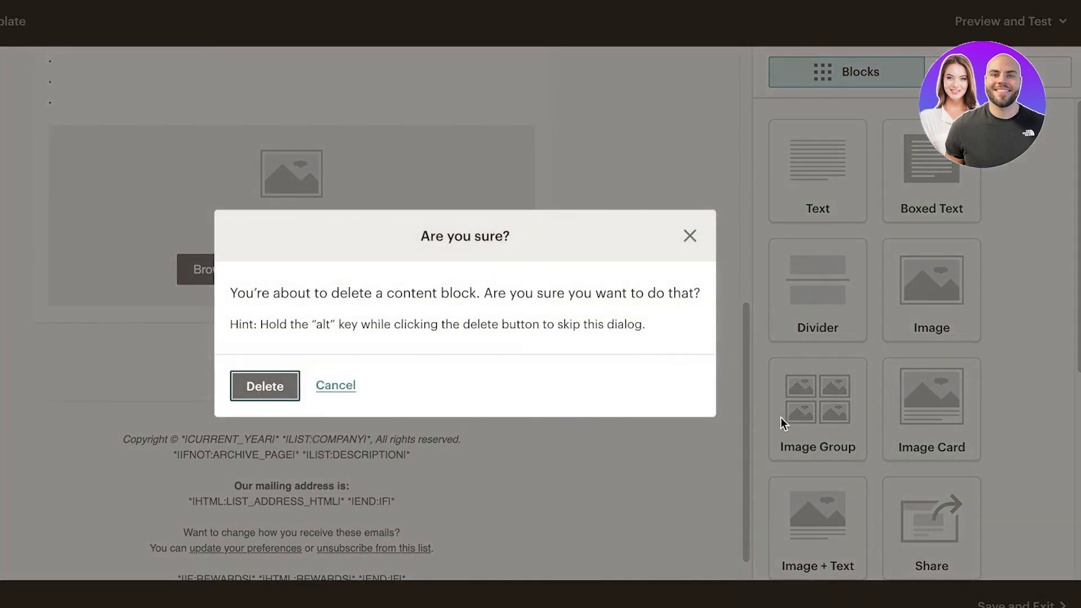
left_click(277, 386)
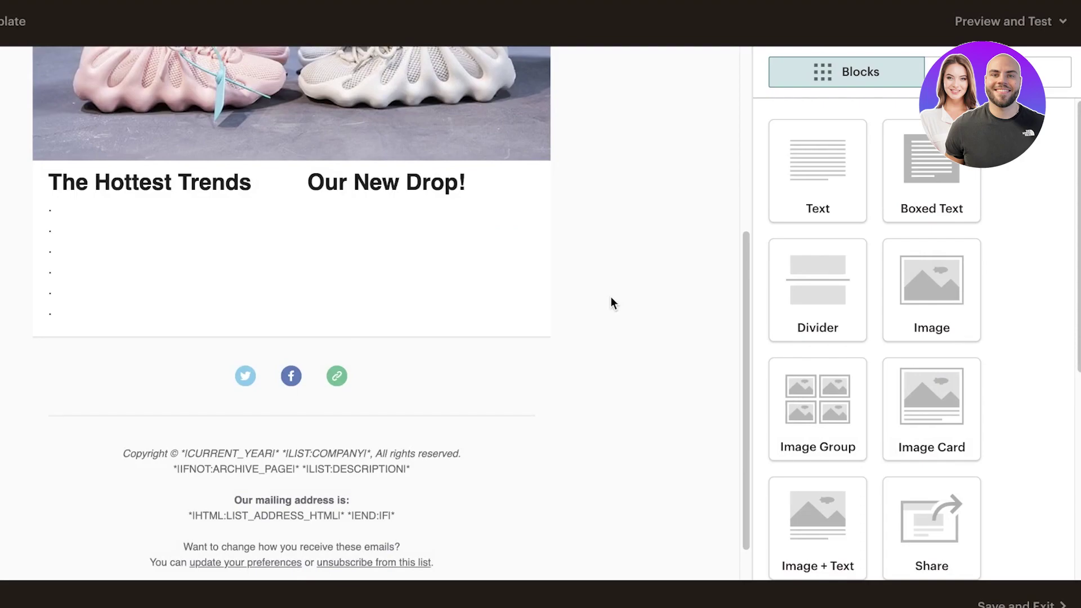
Place a two-image Image Group block below the headings, leaving both image slots empty.
left_click_drag(817, 405, 293, 367)
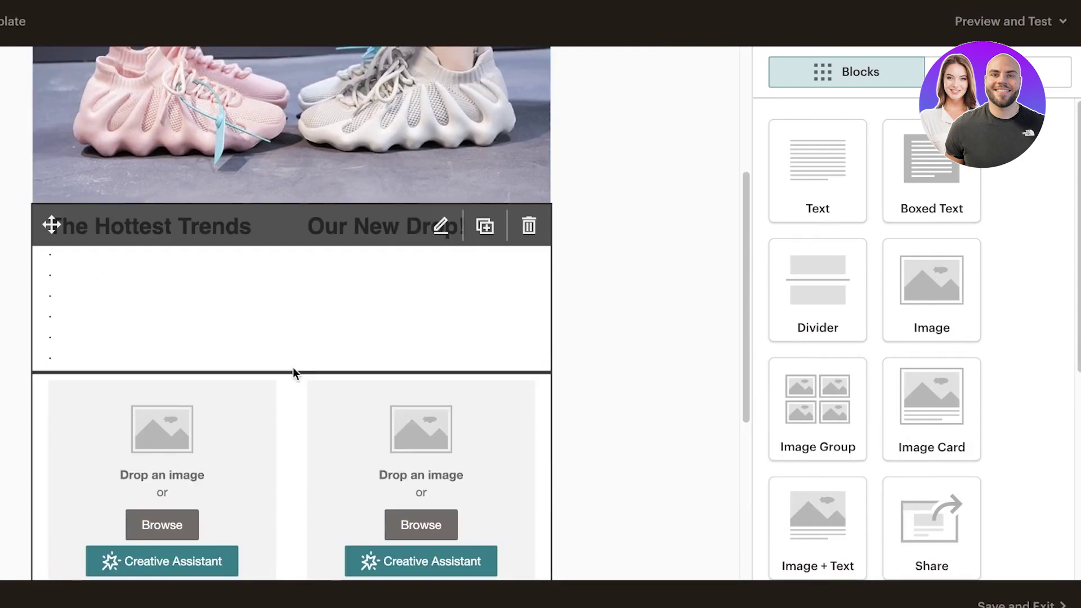
scroll(625, 299, "up", 4)
scroll(586, 364, "down", 6)
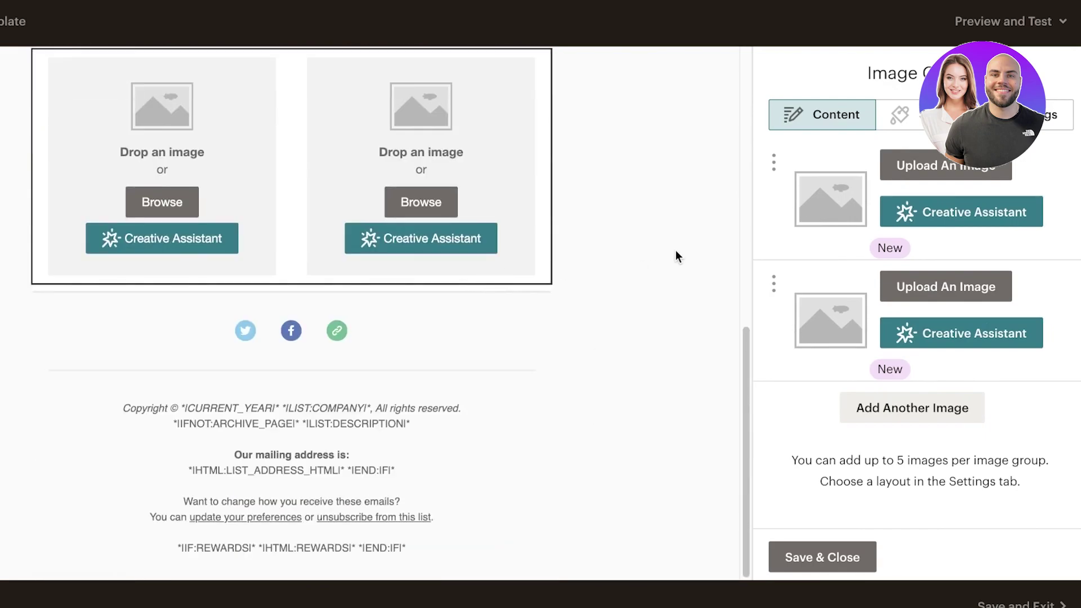
left_click(809, 566)
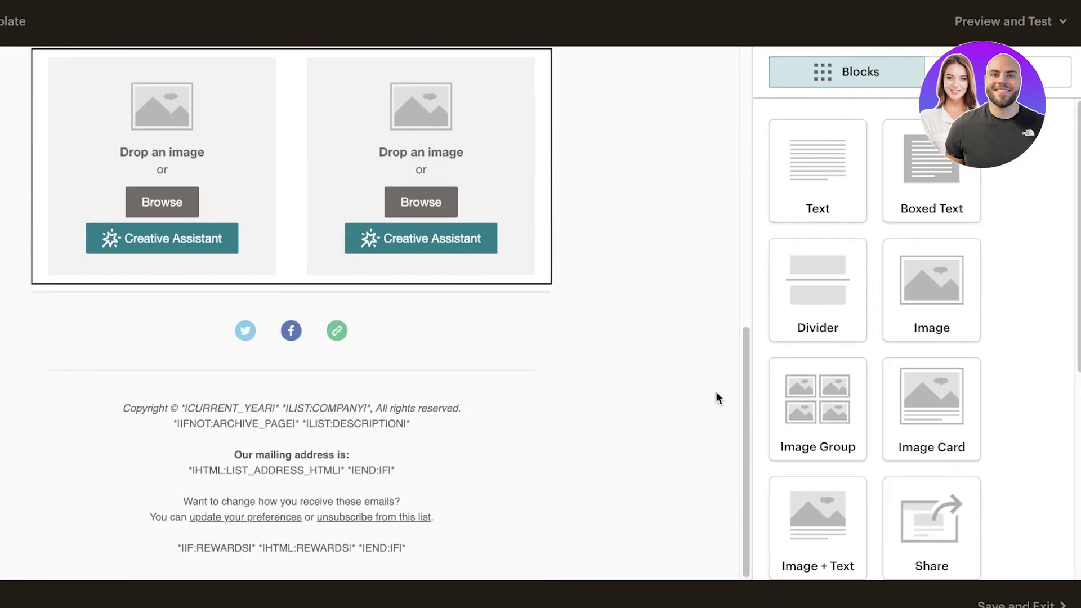
Add a new Email service to the social follow block beside Twitter, Facebook and Website.
left_click(346, 339)
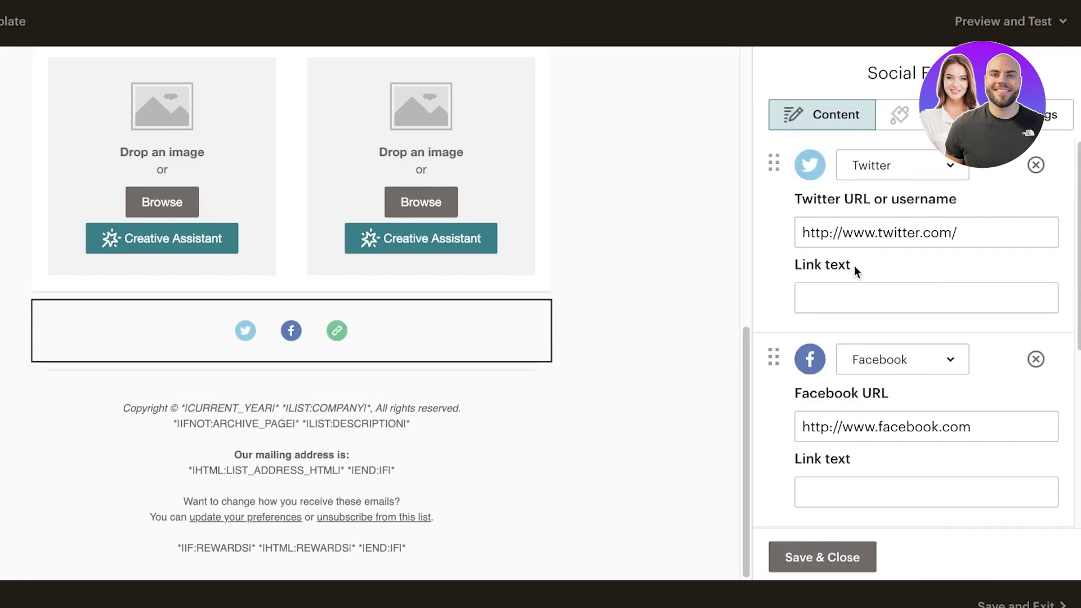
scroll(854, 266, "down", 5)
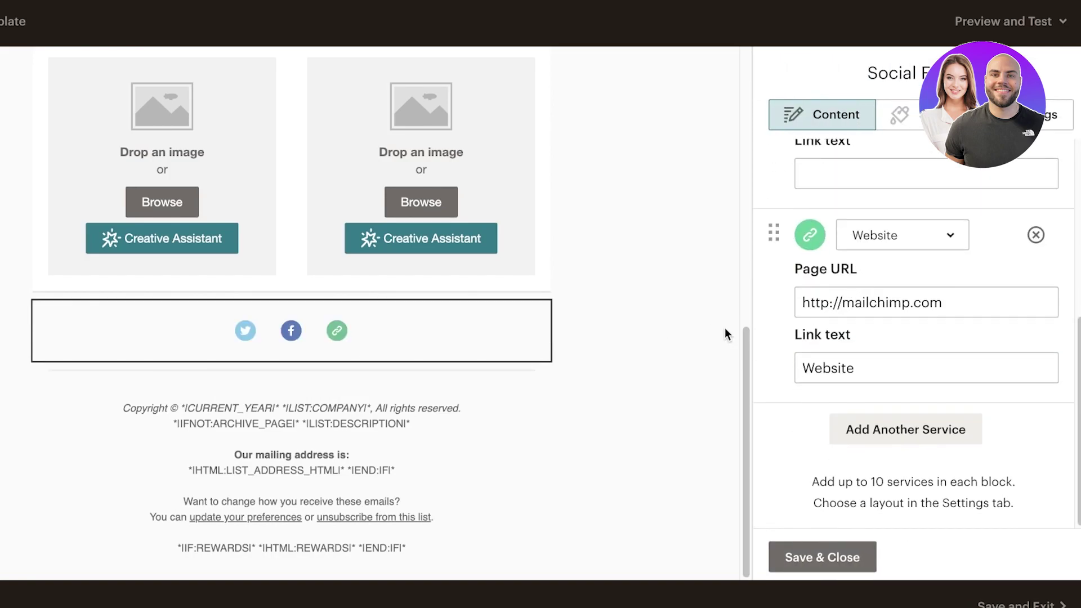
left_click(876, 429)
scroll(903, 256, "down", 3)
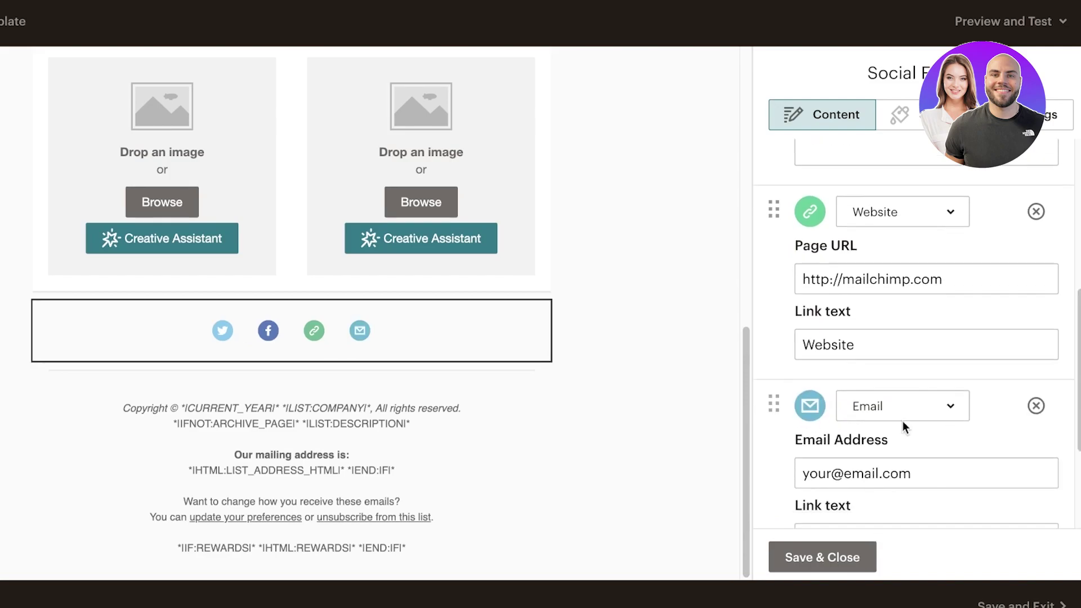
left_click(903, 251)
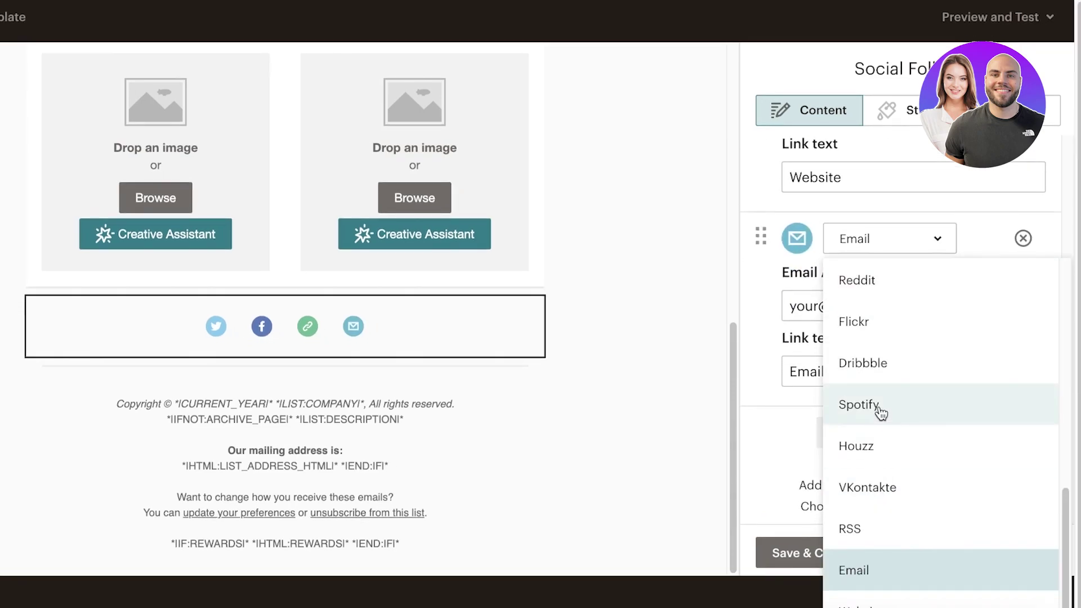
left_click(879, 238)
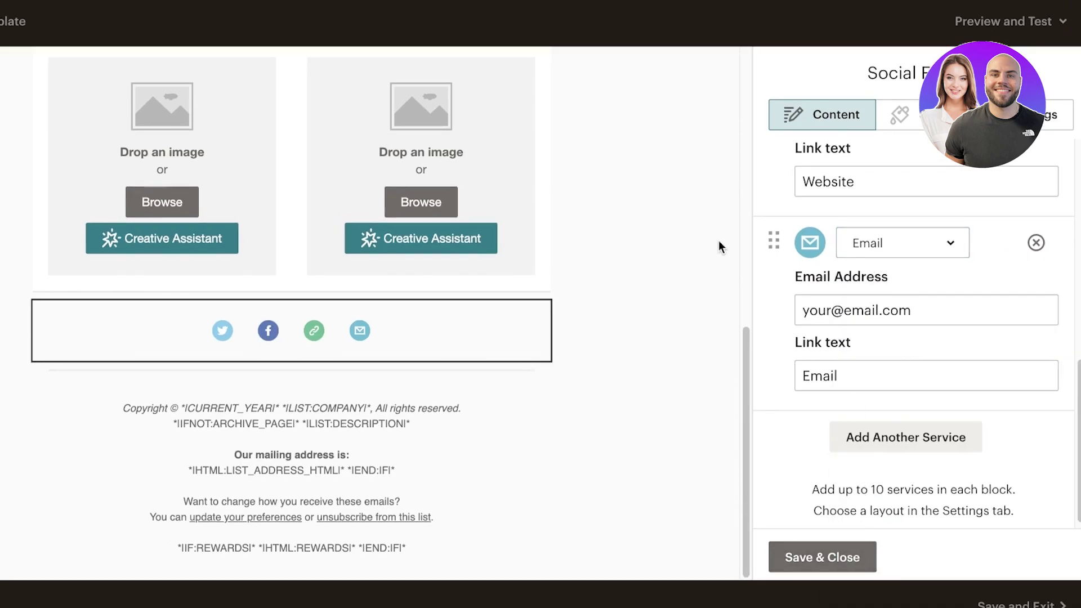
left_click(820, 556)
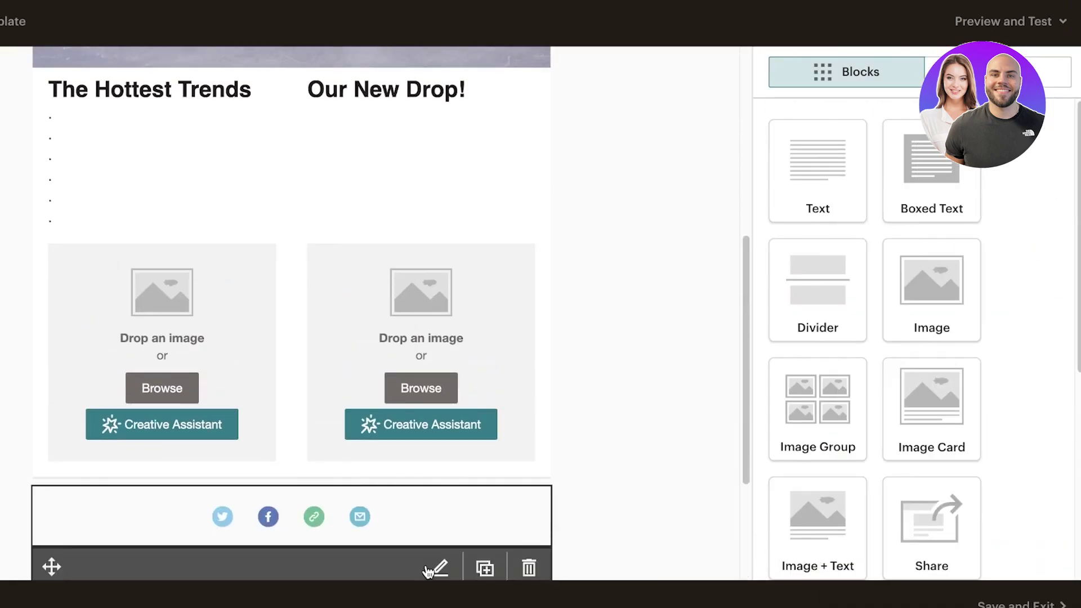
Clear the default copyright and address footer text and paste 'Durden Clothing Inc.' and 'Since 2020'.
left_click(404, 422)
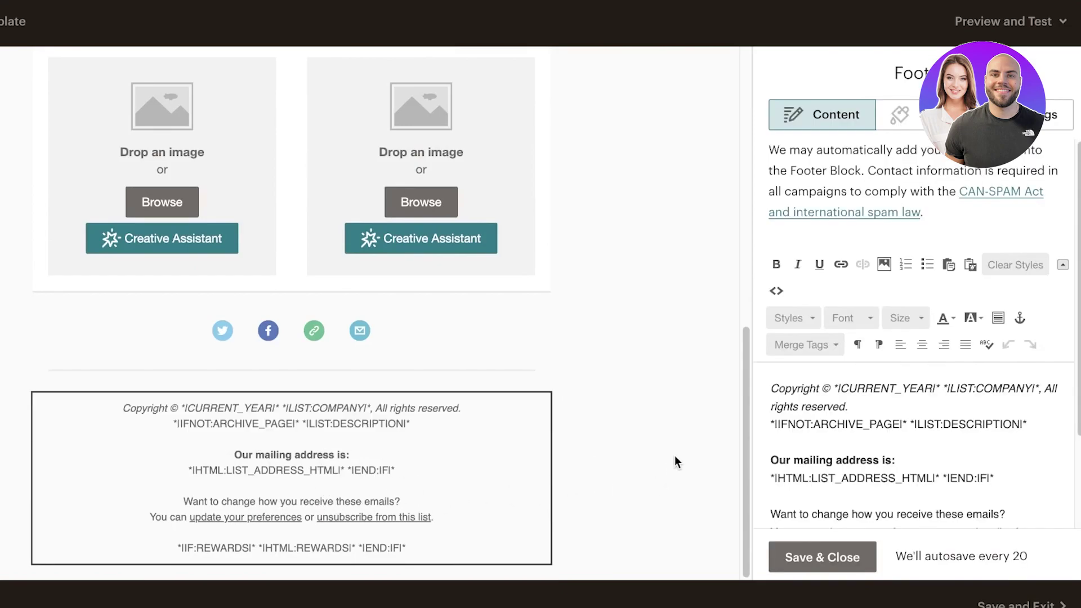
left_click(772, 388)
key("ctrl+a")
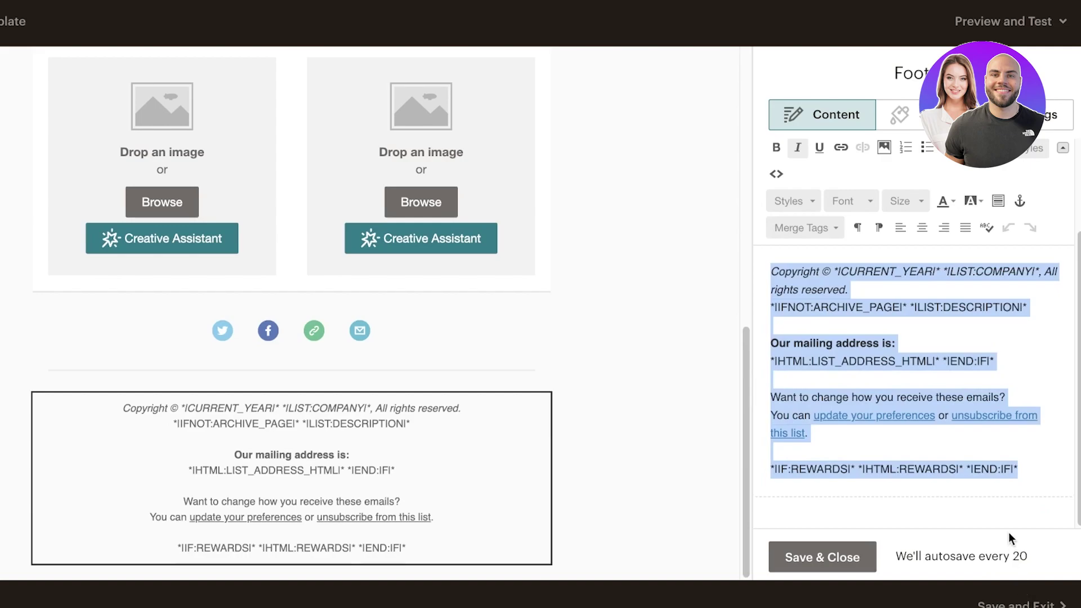
key("BackSpace")
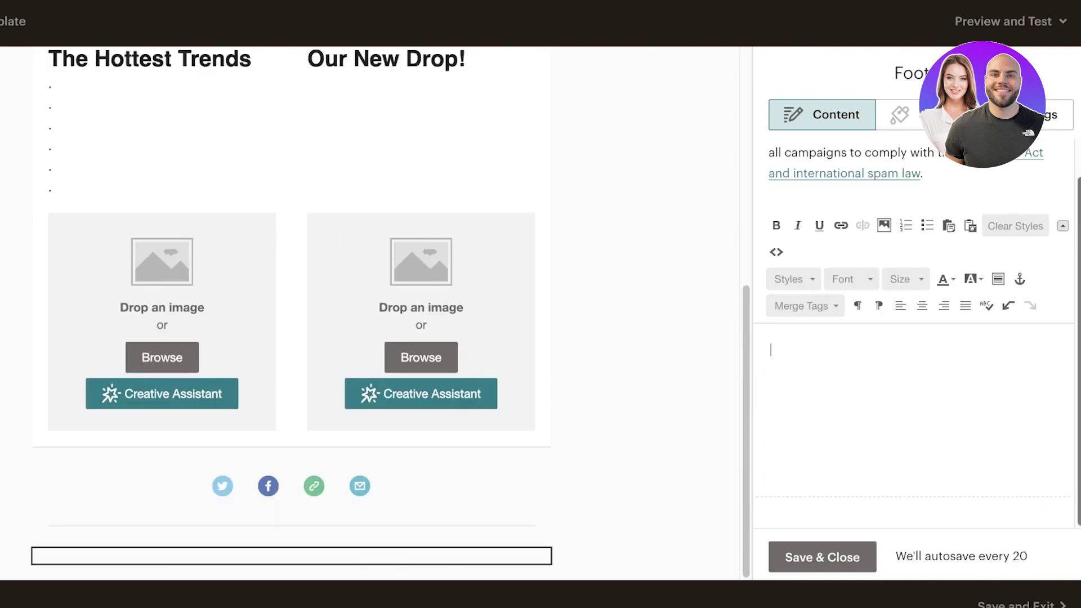
type("Durden Clothing Inc. Since 2020")
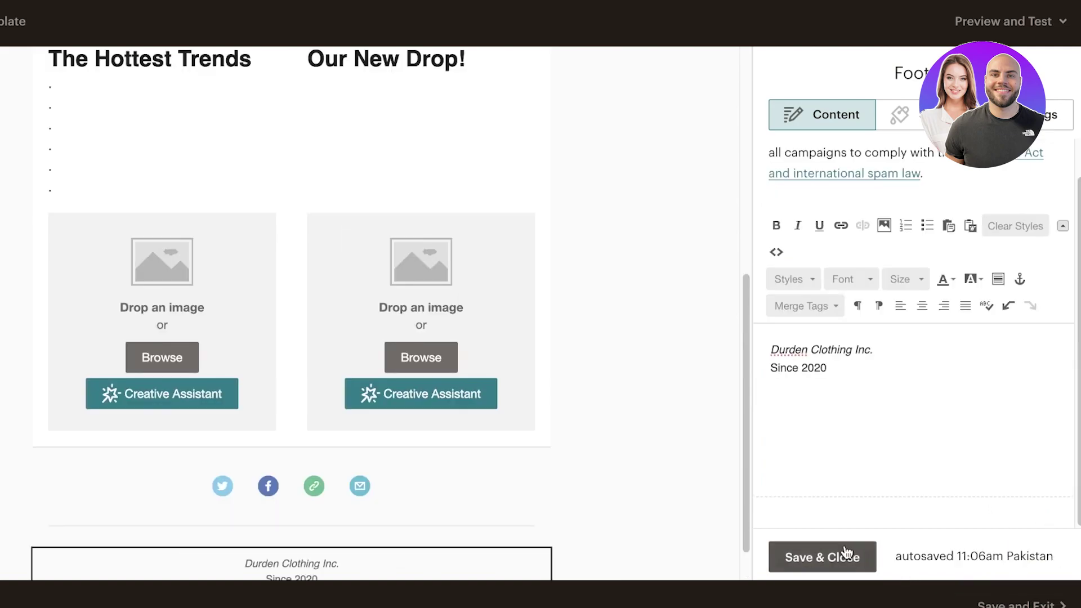
left_click(837, 556)
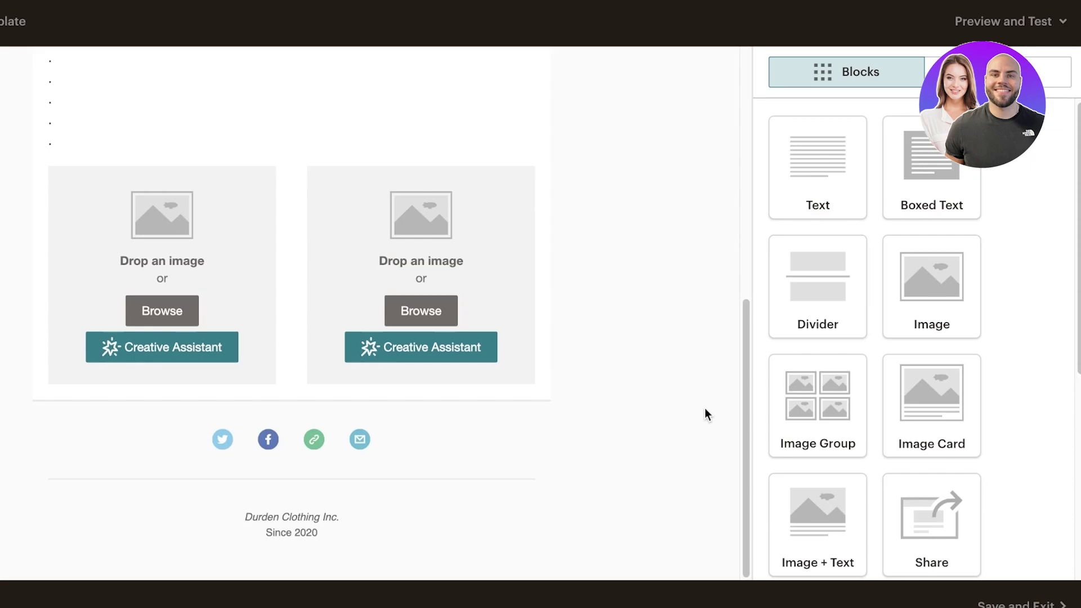
scroll(565, 275, "up", 10)
scroll(613, 328, "down", 10)
scroll(647, 316, "up", 10)
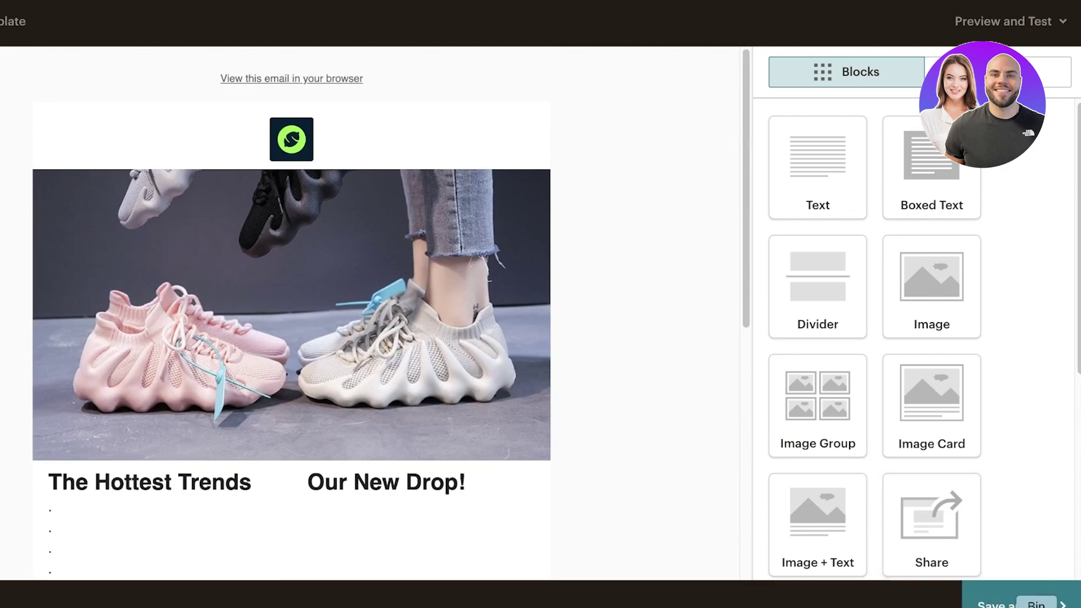
left_click(1027, 36)
left_click(923, 67)
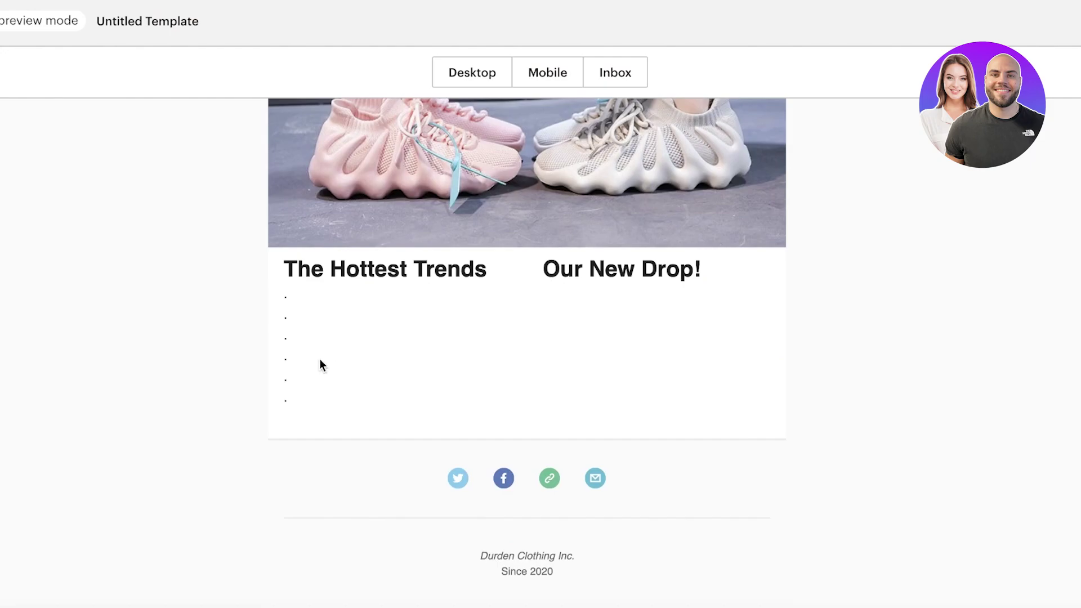
left_click(536, 79)
scroll(574, 418, "down", 3)
scroll(574, 394, "up", 10)
scroll(574, 368, "down", 10)
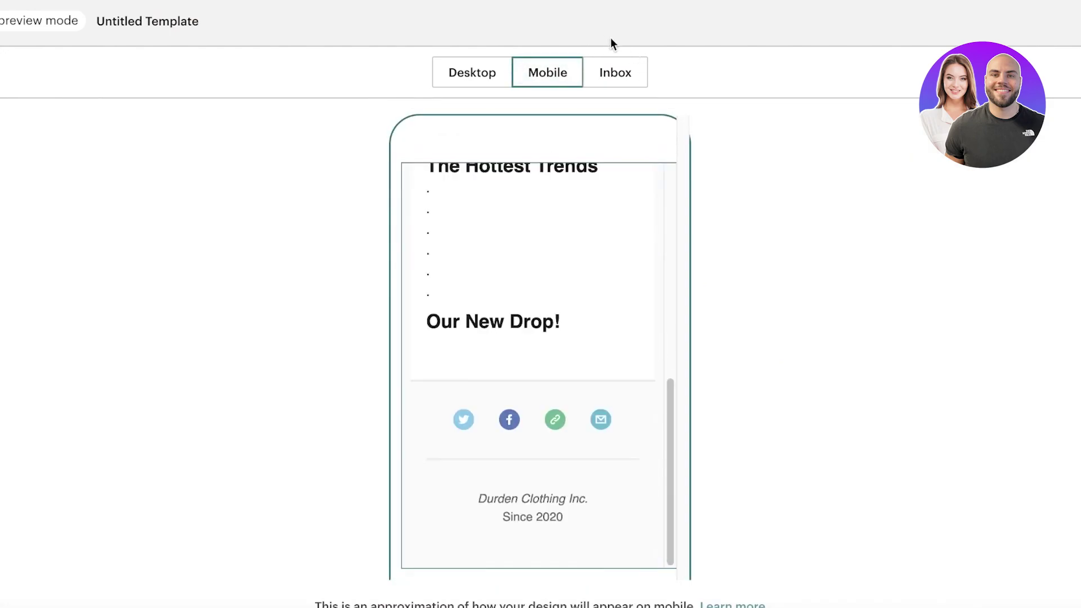
left_click(615, 72)
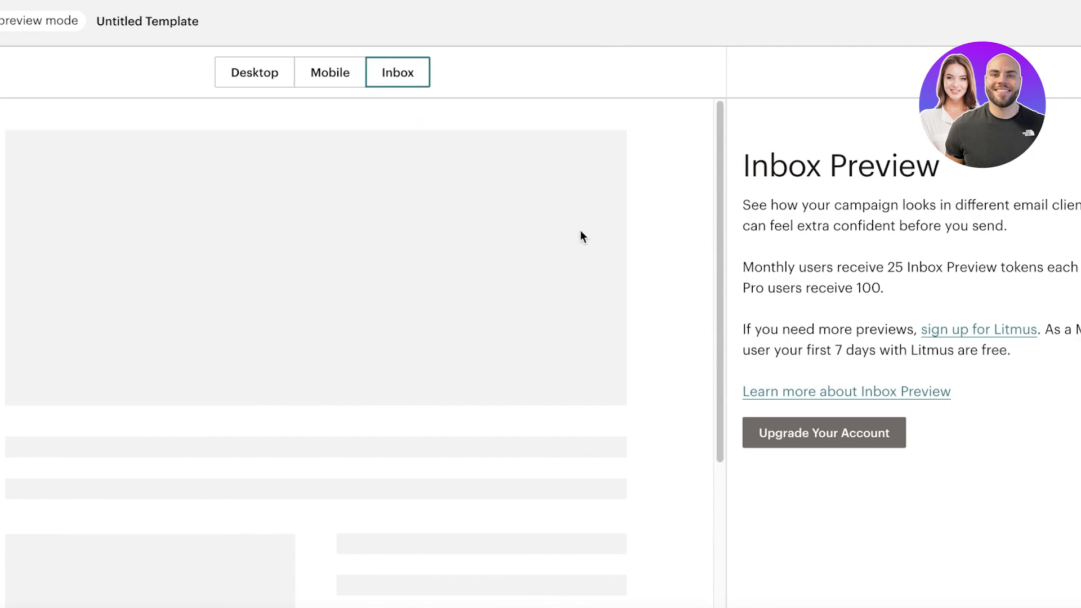
left_click(355, 82)
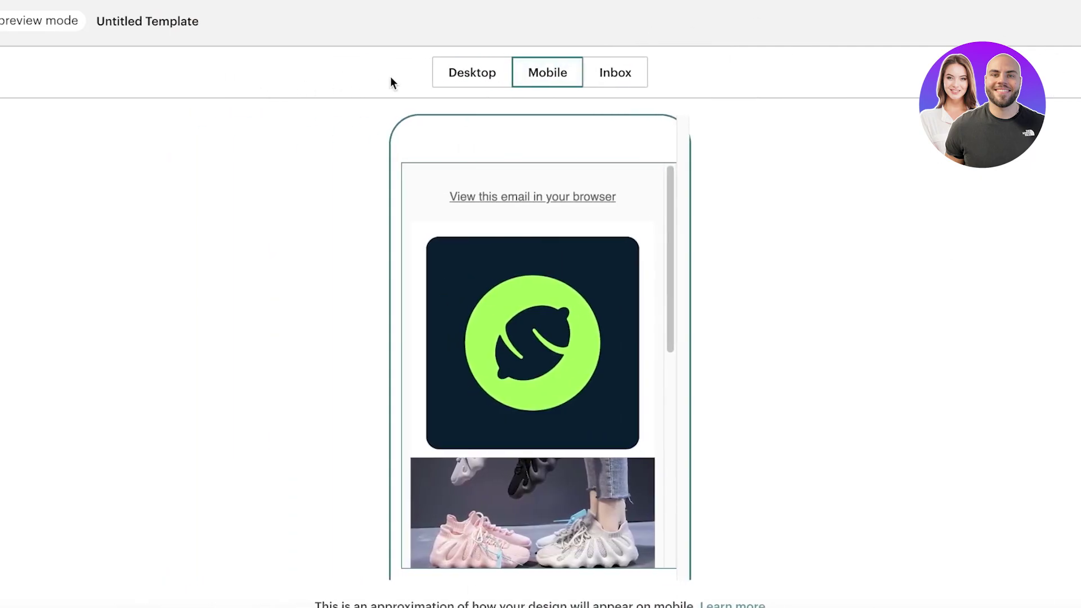
left_click(450, 84)
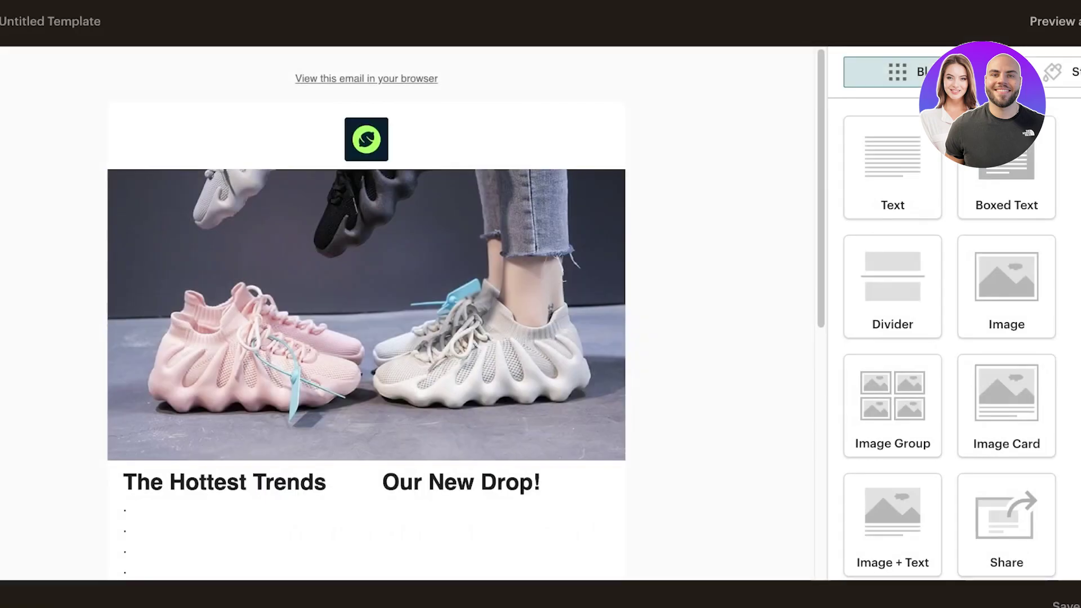
Send a test email of the template to the recipient's Gmail address.
scroll(1007, 285, "down", 6)
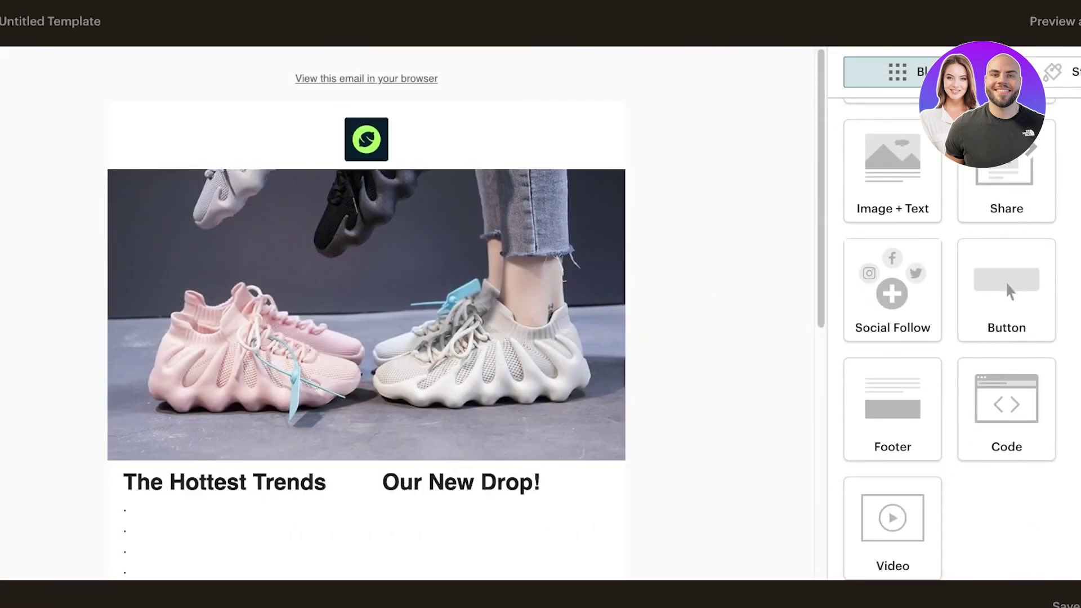
left_click(1055, 21)
left_click(1067, 107)
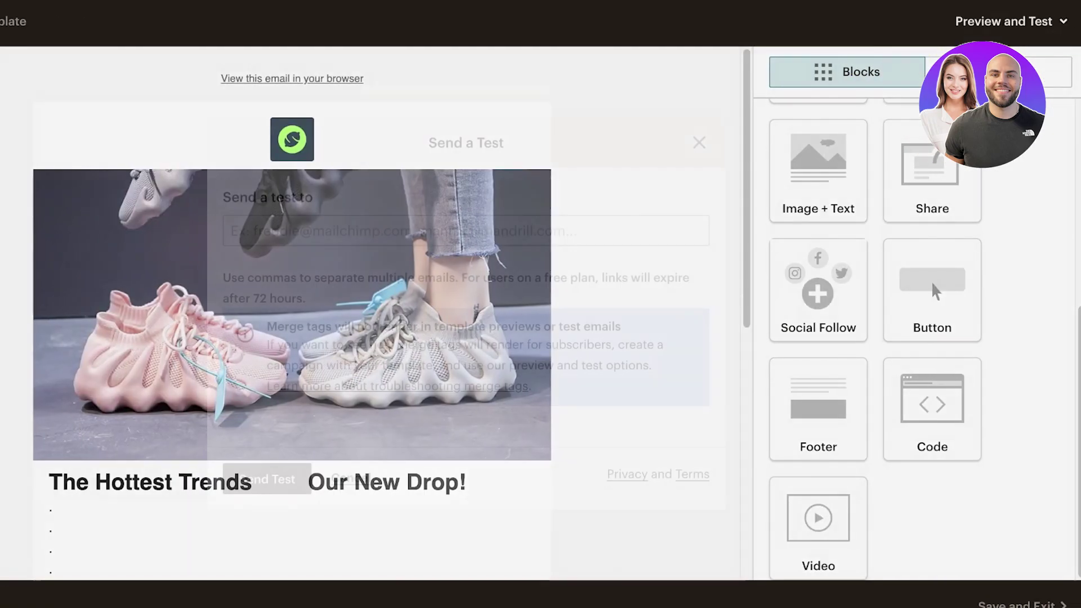
left_click(538, 225)
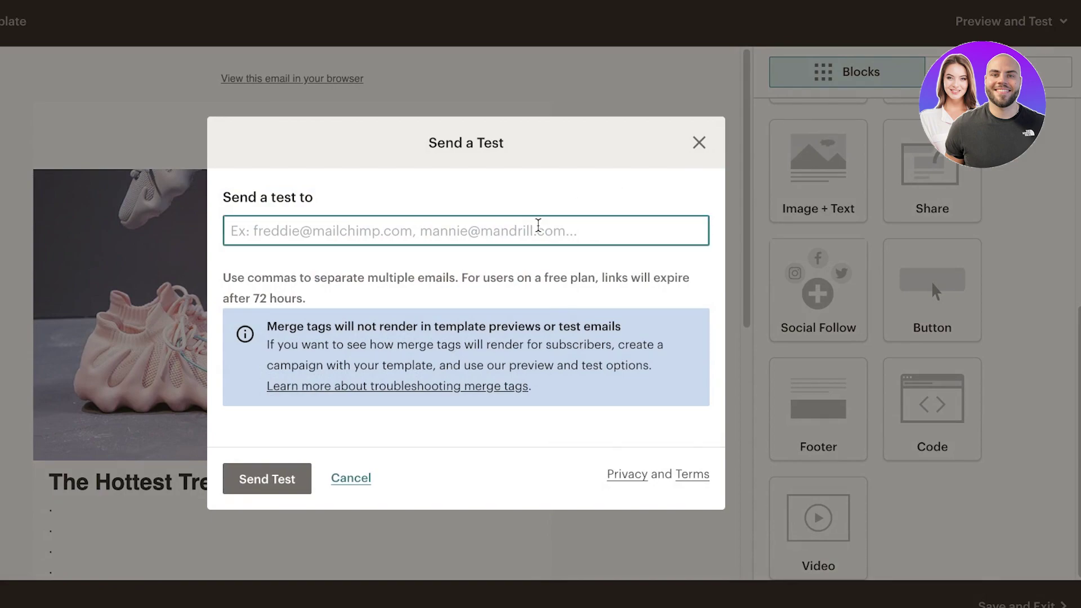
type("w")
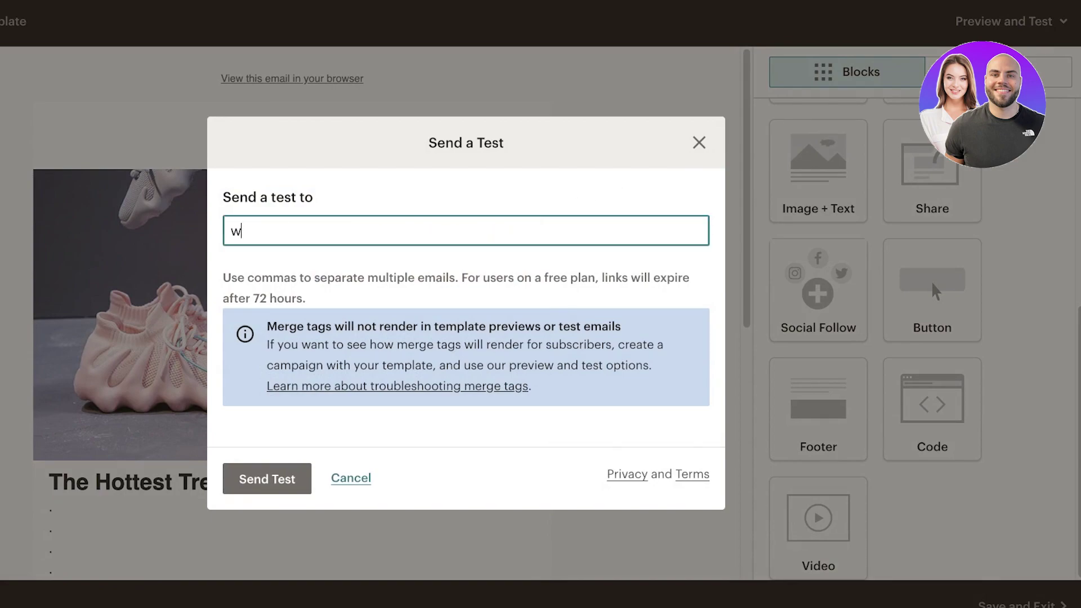
key("Return")
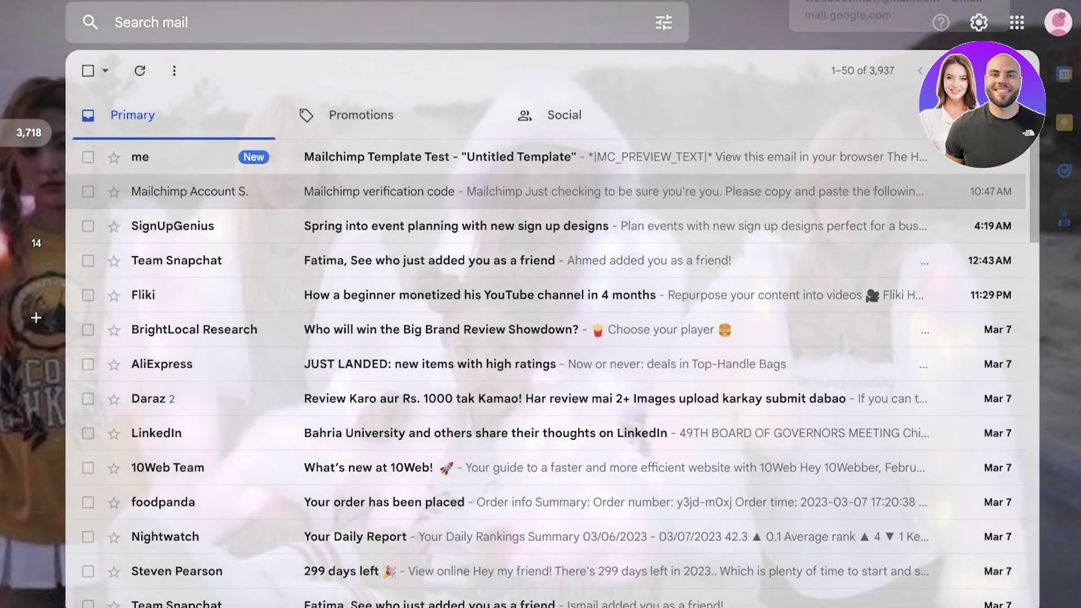
Check the received test email in the Gmail inbox, then Save and Exit the template.
left_click(491, 156)
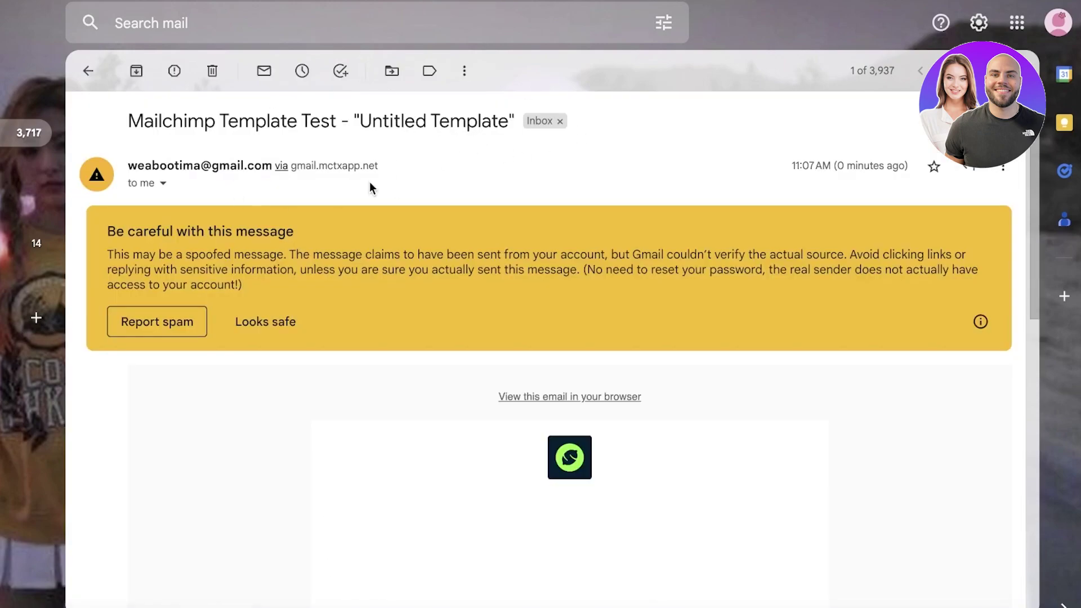
scroll(506, 254, "down", 10)
scroll(629, 265, "up", 10)
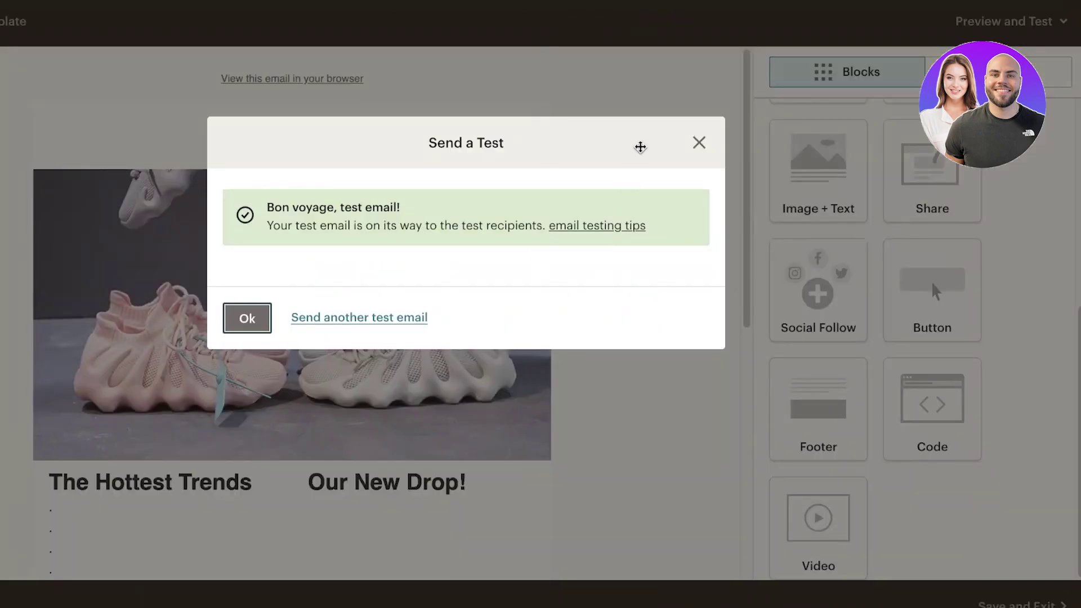
left_click(698, 142)
left_click(999, 599)
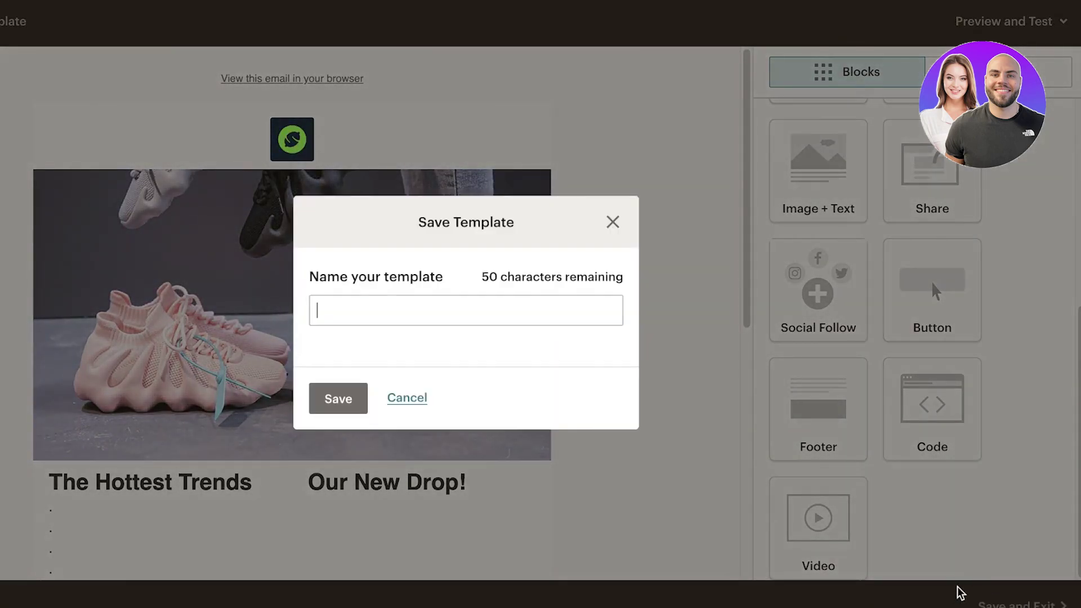